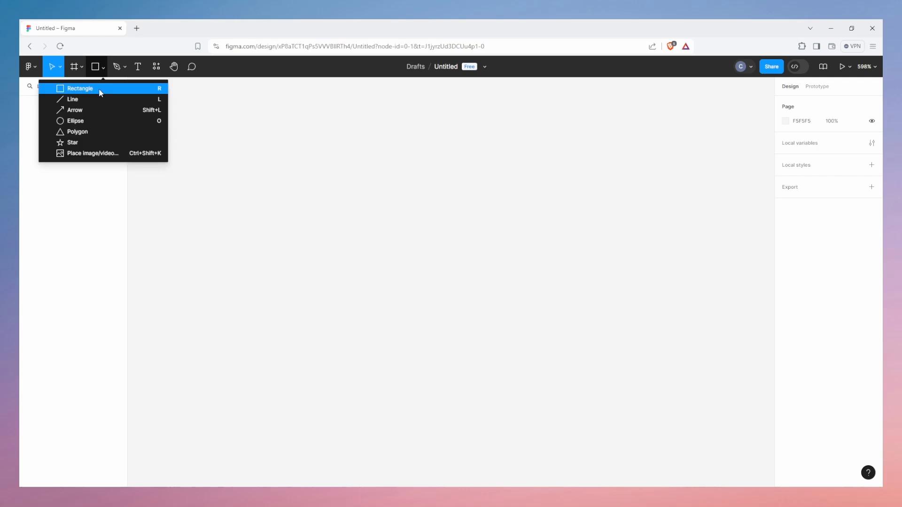
# - Draw a rectangle about 55 × 15 in the upper middle of the empty canvas
pyautogui.click(100, 92)
pyautogui.moveTo(333, 190); pyautogui.dragTo(481, 230)
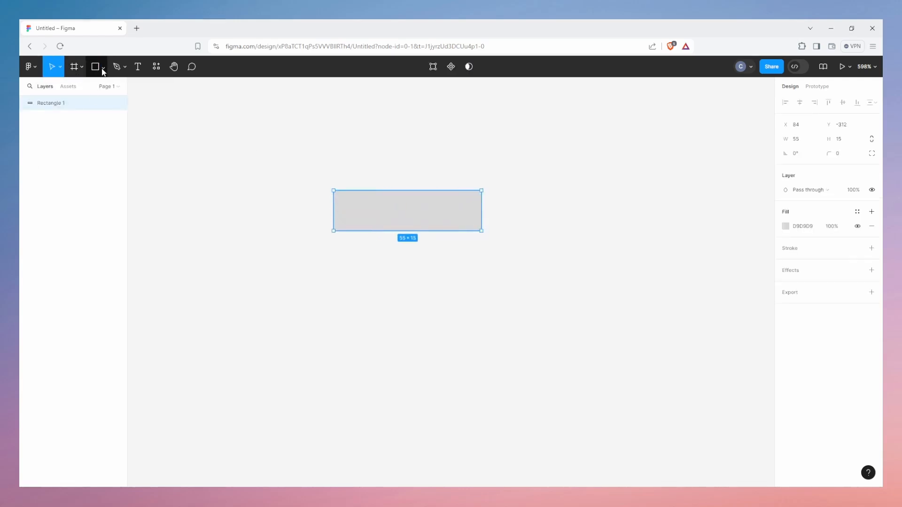
pyautogui.click(103, 69)
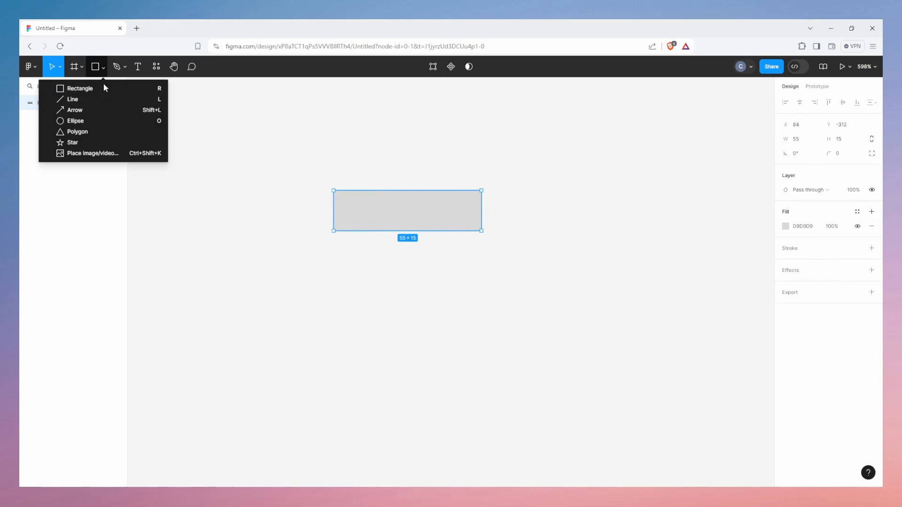
pyautogui.click(390, 276)
pyautogui.click(394, 222)
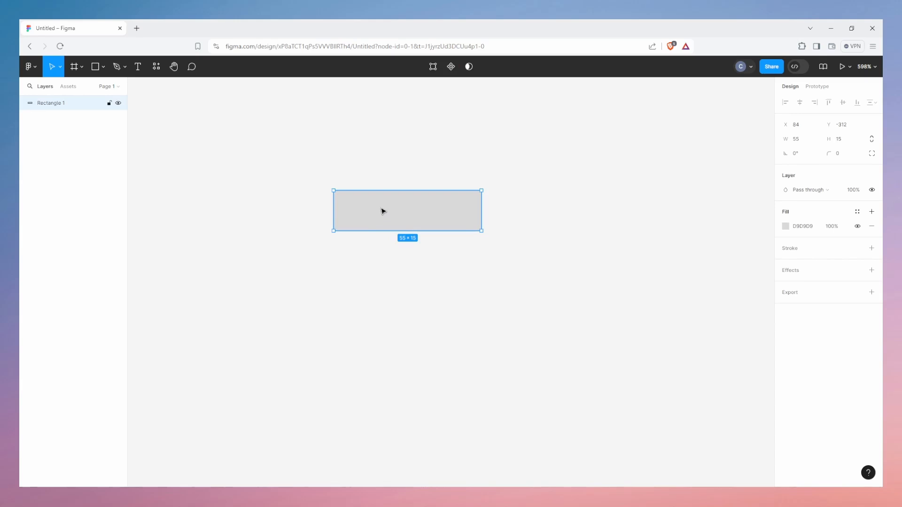
# - Add a text layer reading "Sign Up" that starts over the rectangle
pyautogui.click(138, 65)
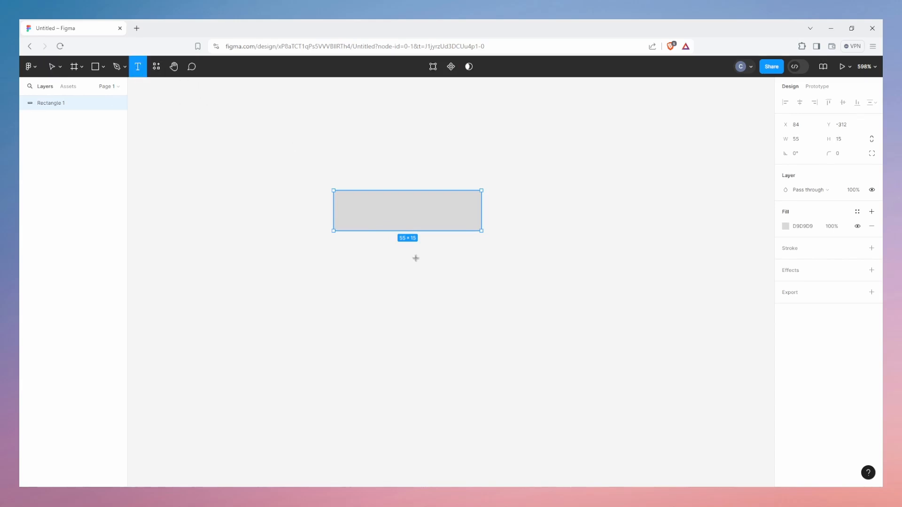
pyautogui.click(387, 215)
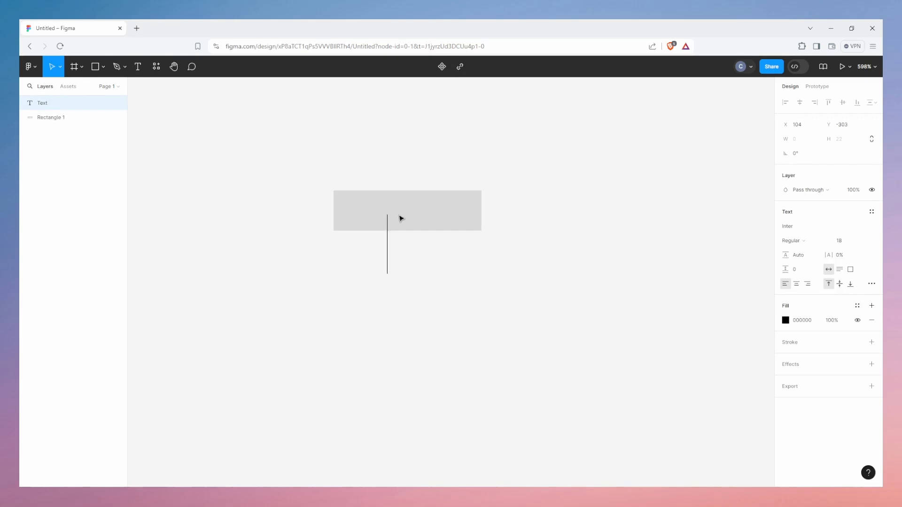
pyautogui.write('SIgn Up')
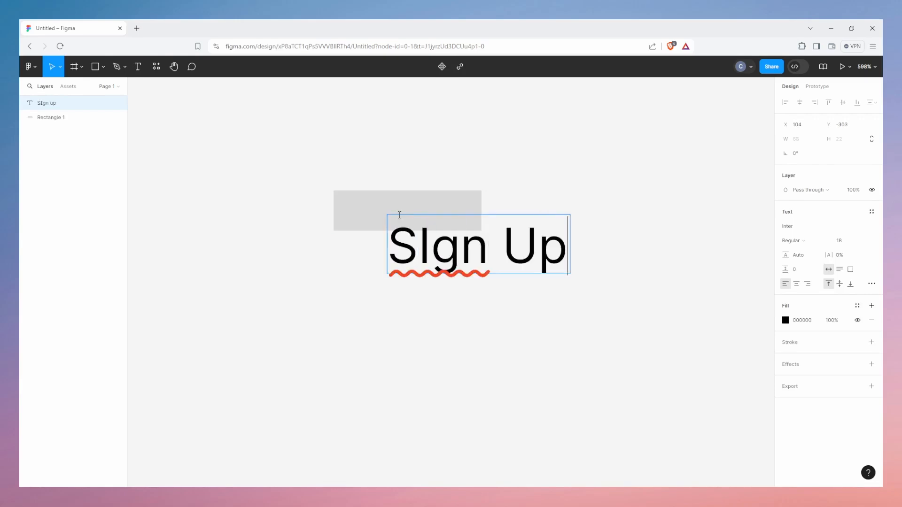
pyautogui.press('Left')
pyautogui.press('Left')
pyautogui.press('Left')
pyautogui.press('Left')
pyautogui.press('Left')
pyautogui.press('Left')
pyautogui.press('Delete')
pyautogui.write('i')
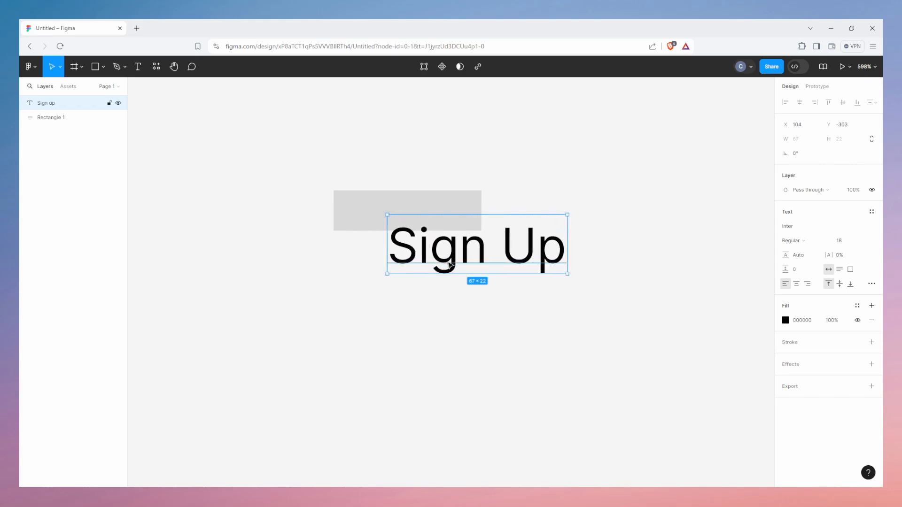
# - Set the font size of the whole Sign Up text to 16
pyautogui.hotkey('ctrl', 'a')
pyautogui.click(839, 240)
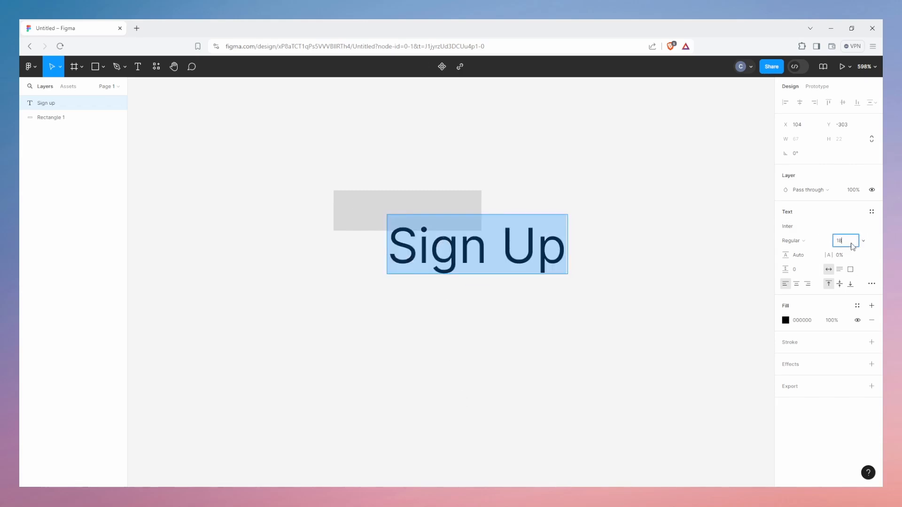
pyautogui.write('16')
pyautogui.press('Return')
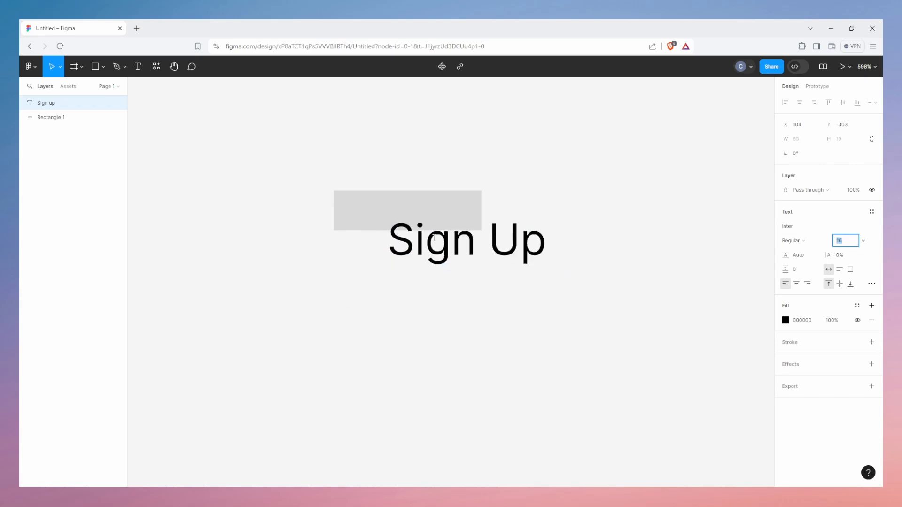
pyautogui.press('Escape')
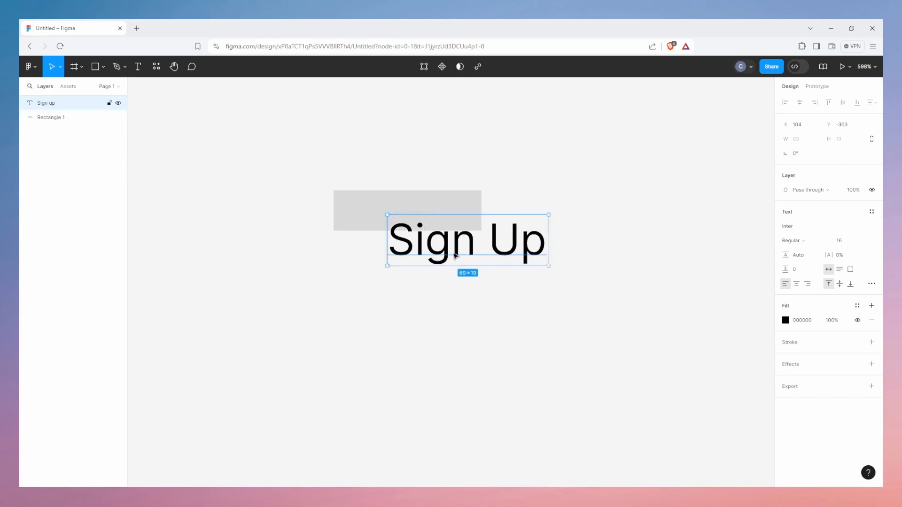
# - Move the Sign Up text onto the rectangle and enlarge the rectangle around it to about 74 × 26
pyautogui.moveTo(453, 253); pyautogui.dragTo(403, 224)
pyautogui.click(49, 119)
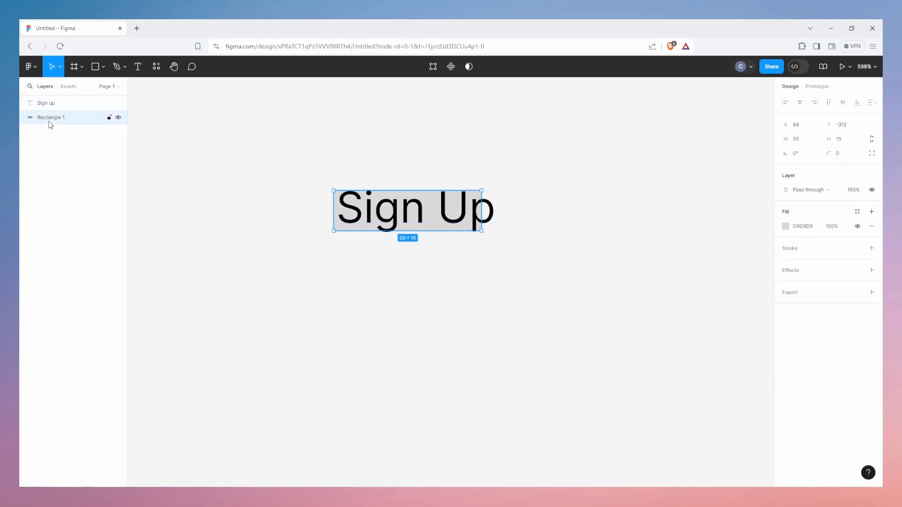
pyautogui.moveTo(333, 229); pyautogui.dragTo(315, 254)
pyautogui.moveTo(481, 255); pyautogui.dragTo(513, 260)
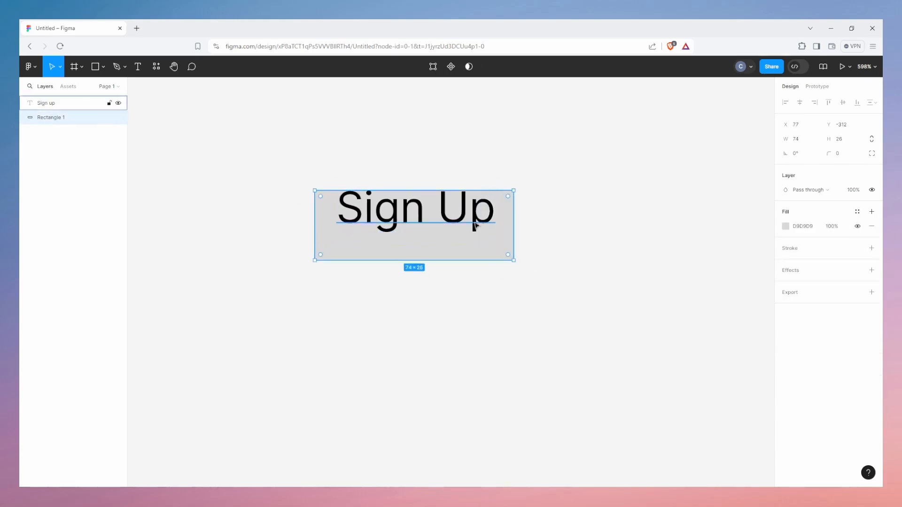
pyautogui.moveTo(435, 258); pyautogui.dragTo(433, 251)
# - Center the Sign Up text and the rectangle on each other horizontally and vertically
pyautogui.click(354, 223)
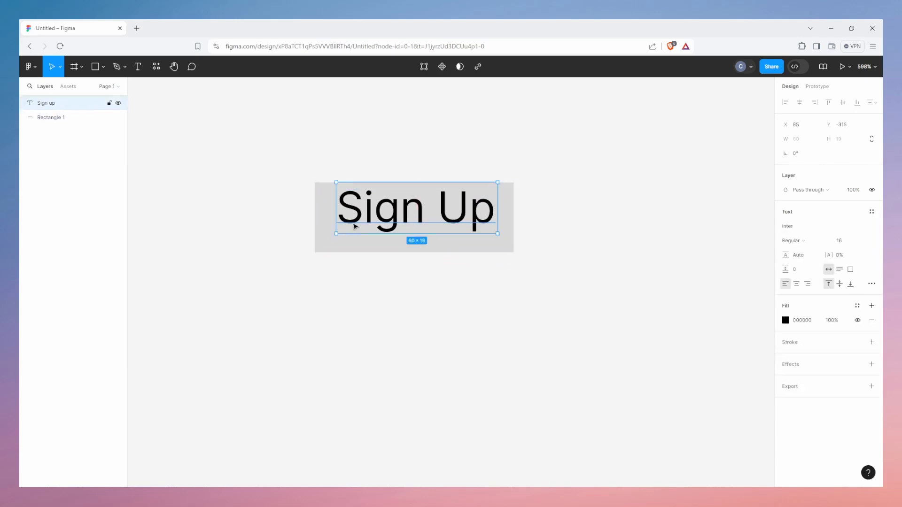
pyautogui.keyDown('shift'); pyautogui.click(330, 245); pyautogui.keyUp('shift')
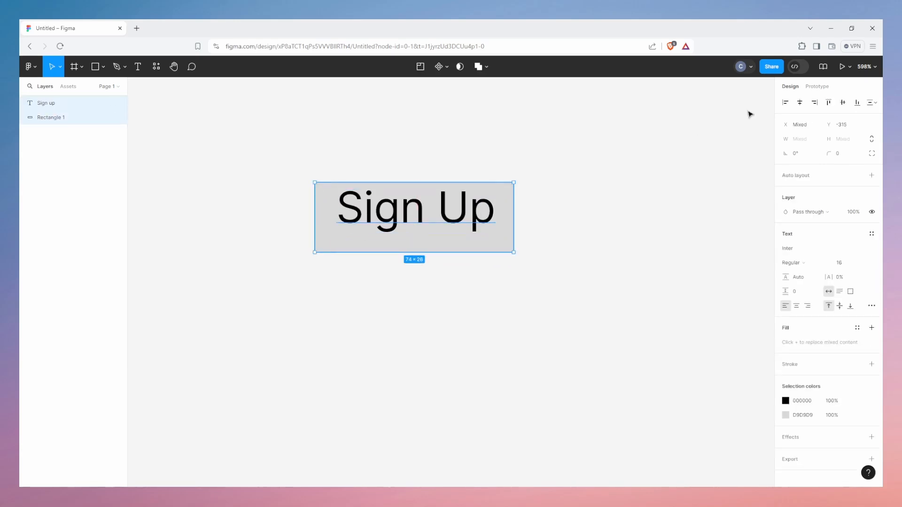
pyautogui.click(806, 106)
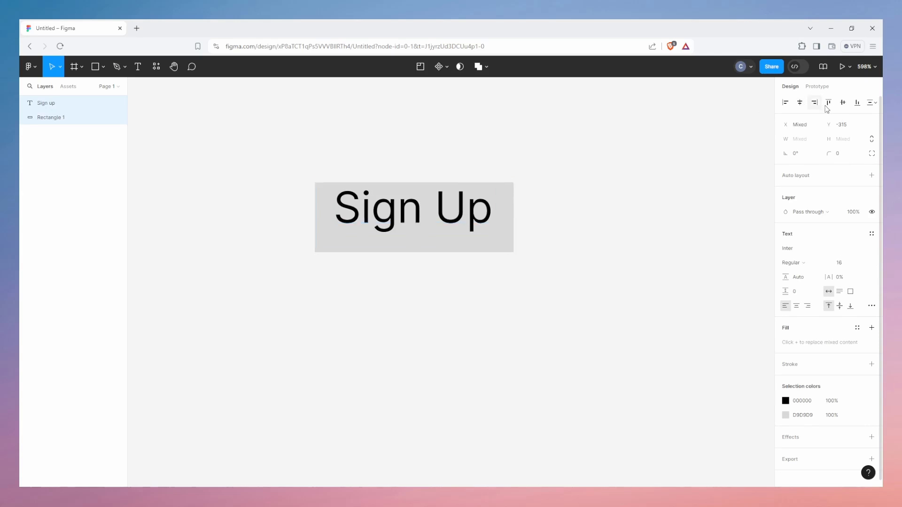
pyautogui.click(843, 104)
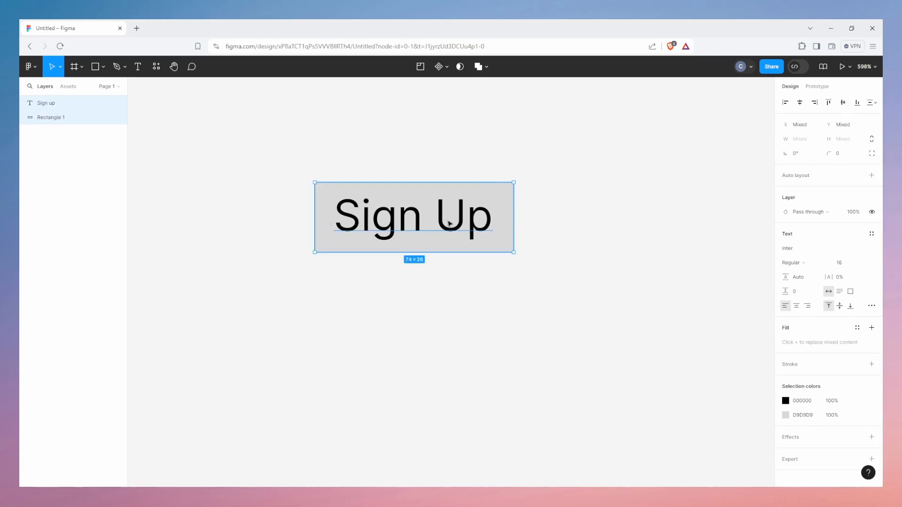
# - Measure the padding between the Sign Up text and the rectangle's edges
pyautogui.click(487, 294)
pyautogui.click(484, 225)
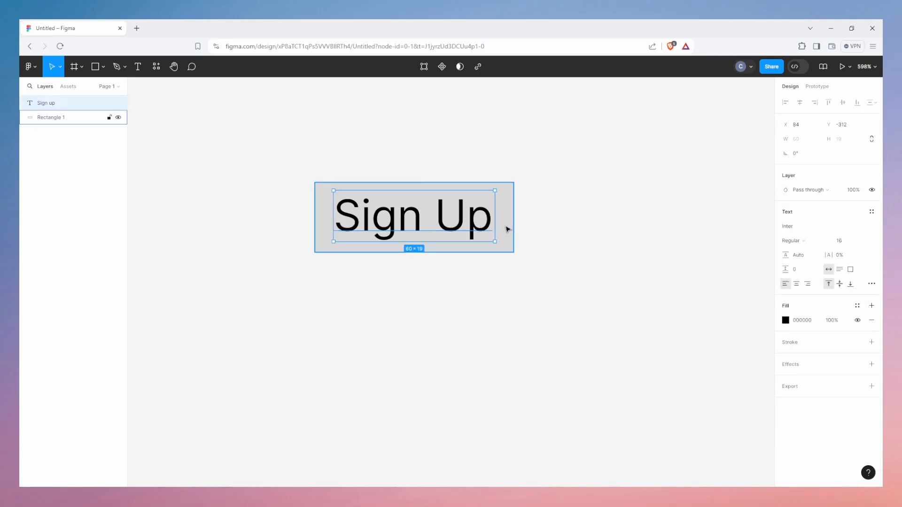
pyautogui.press('alt')
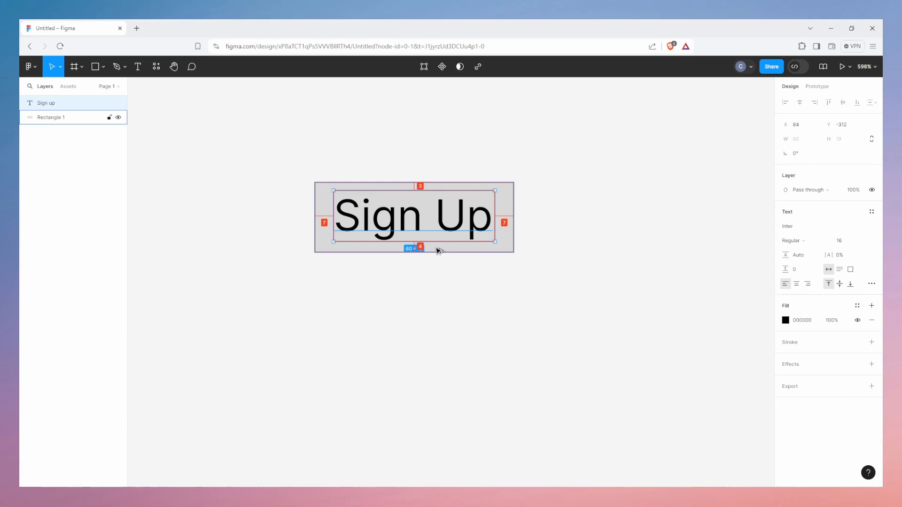
pyautogui.click(393, 298)
pyautogui.moveTo(277, 169); pyautogui.dragTo(538, 277)
pyautogui.click(422, 270)
pyautogui.click(412, 210)
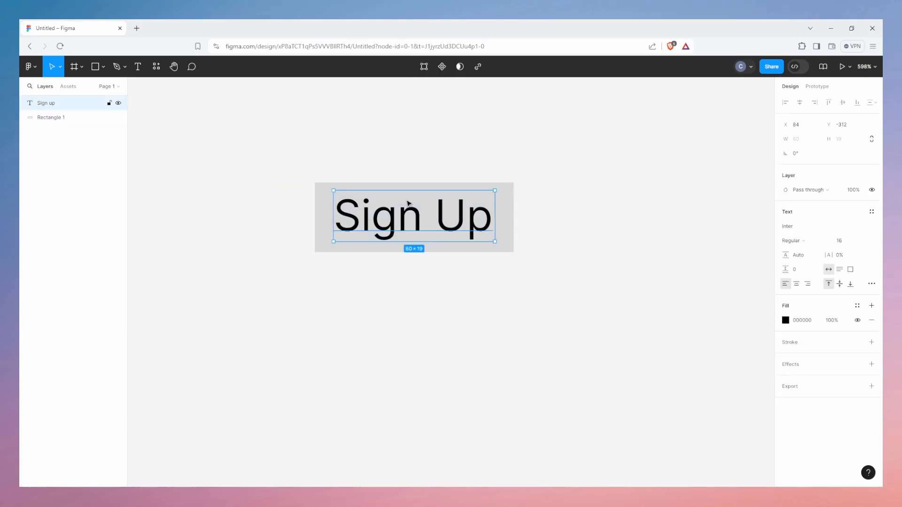
# - Reduce the rectangle's height to 25 from its lower edge and check the padding around the text
pyautogui.click(427, 252)
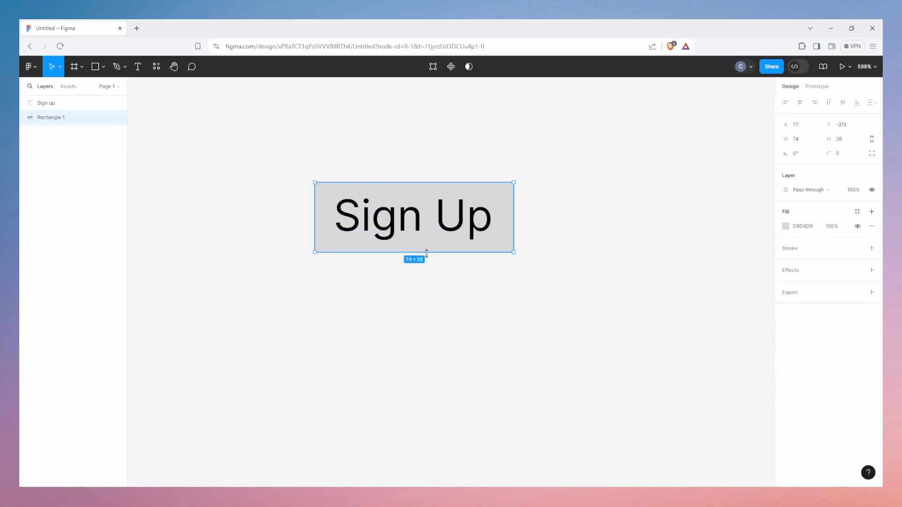
pyautogui.moveTo(430, 251); pyautogui.dragTo(429, 249)
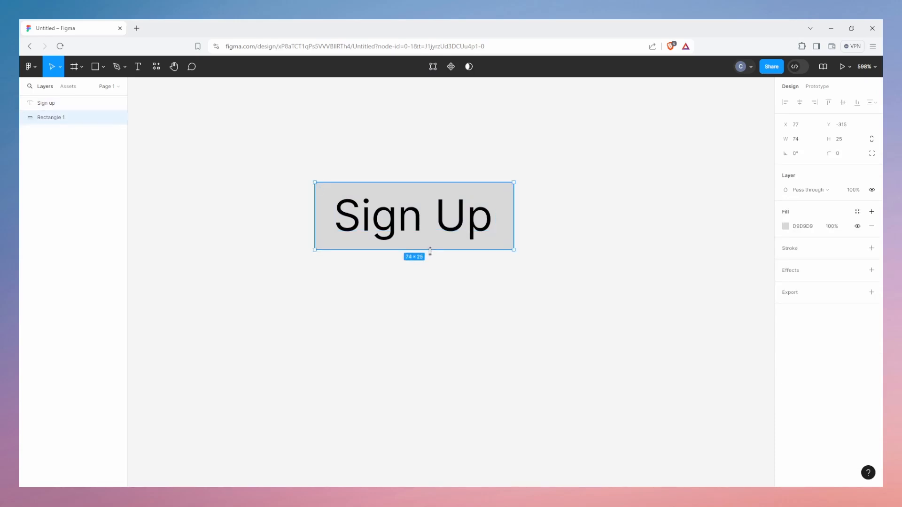
pyautogui.press('alt')
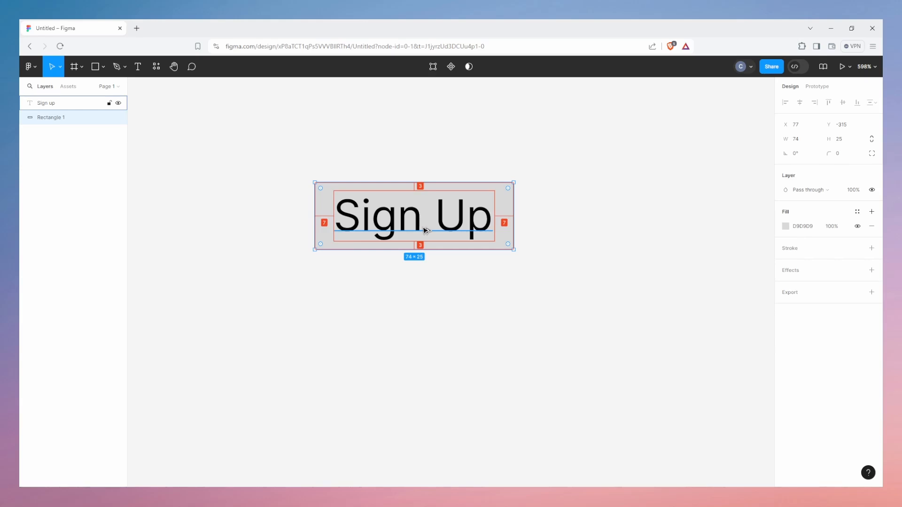
# - Group the Sign Up text with the rectangle and name the group "Button"
pyautogui.moveTo(276, 159); pyautogui.dragTo(557, 280)
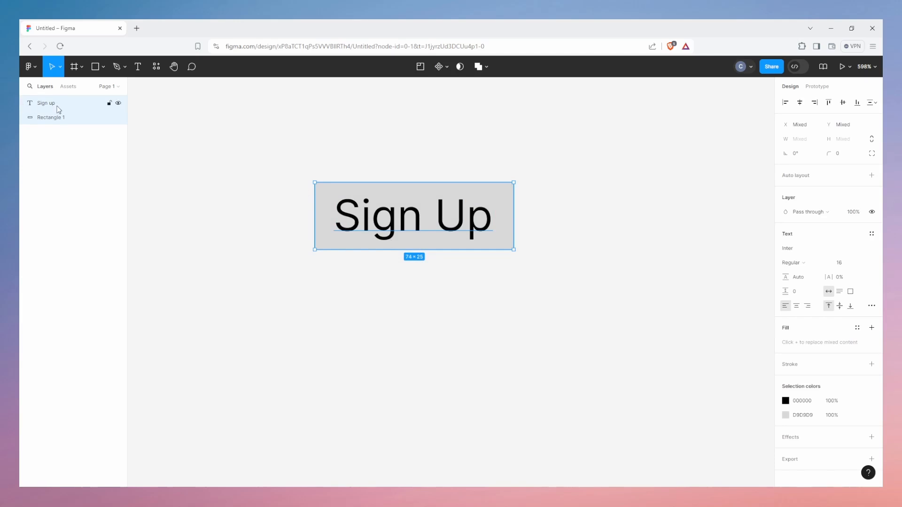
pyautogui.rightClick(60, 120)
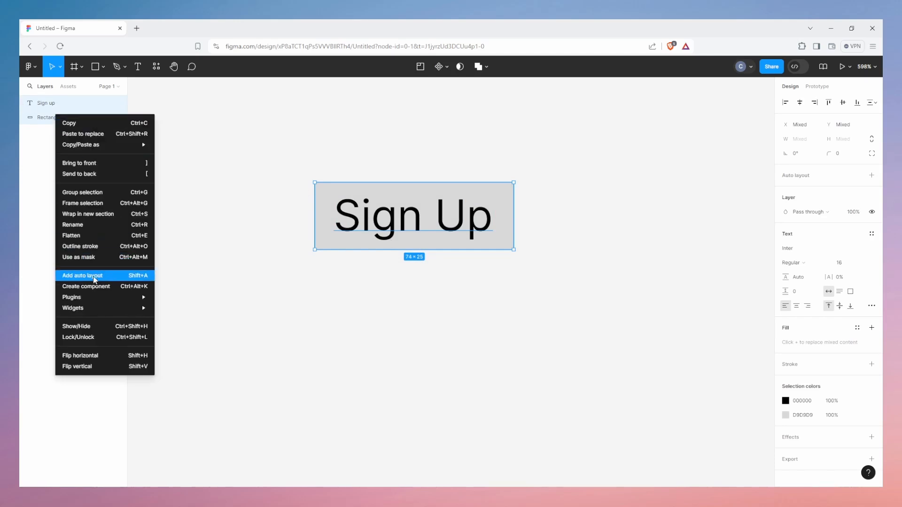
pyautogui.click(95, 196)
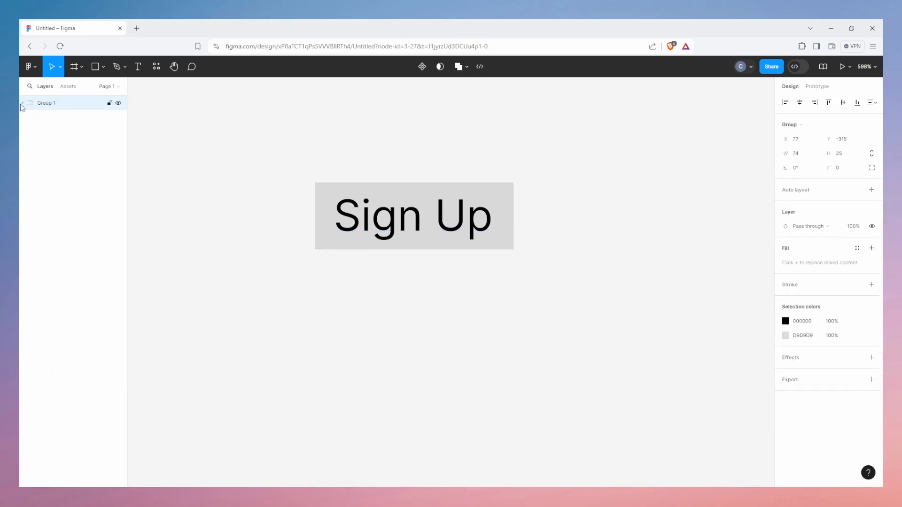
pyautogui.doubleClick(62, 105)
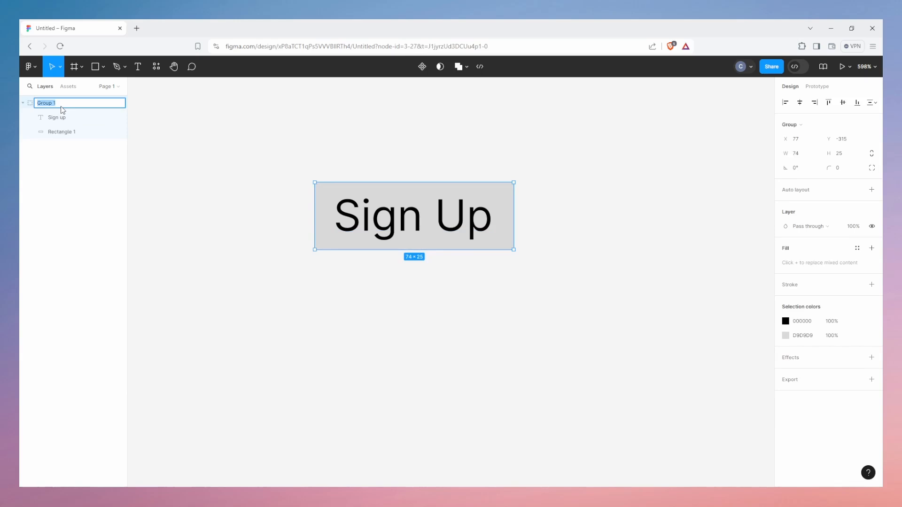
pyautogui.write('Button')
pyautogui.press('Return')
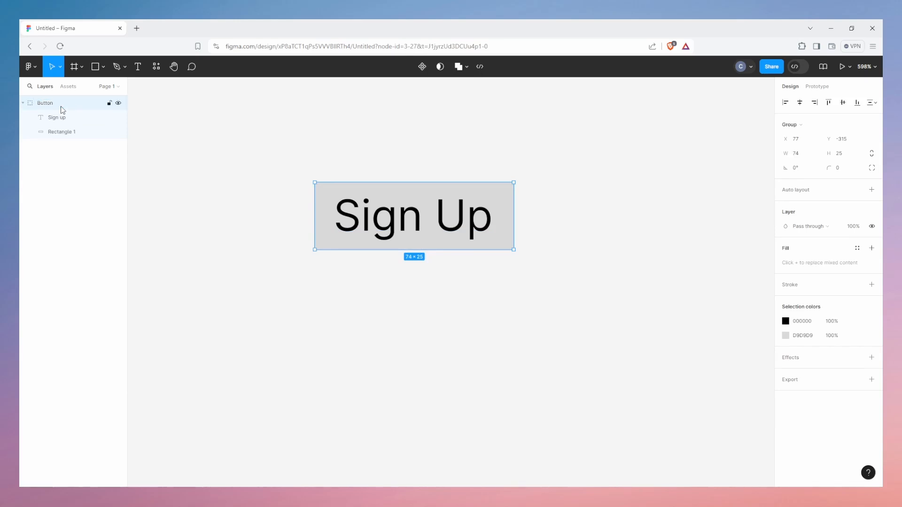
pyautogui.click(239, 277)
pyautogui.click(345, 186)
pyautogui.doubleClick(465, 229)
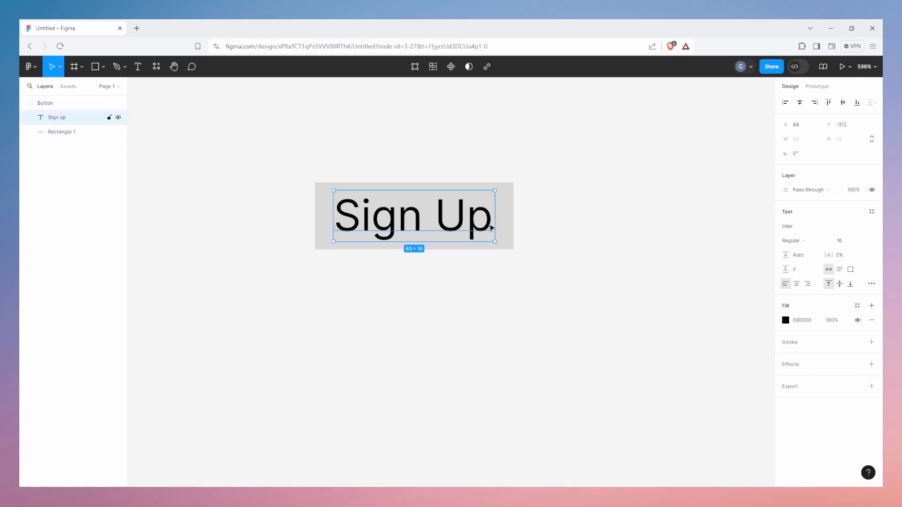
pyautogui.doubleClick(491, 228)
pyautogui.press('Escape')
pyautogui.press('Escape')
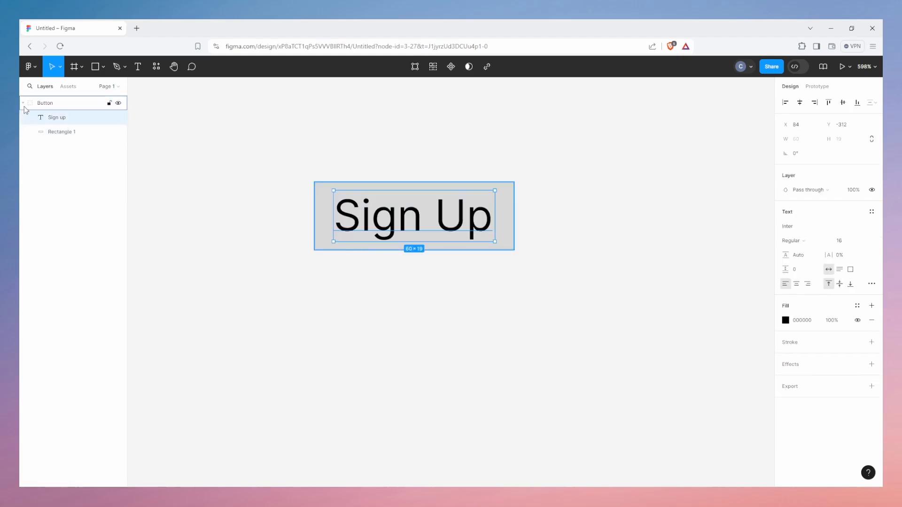
# - Duplicate the Button group and place one of the two below the other at about X 78, Y -259
pyautogui.click(22, 103)
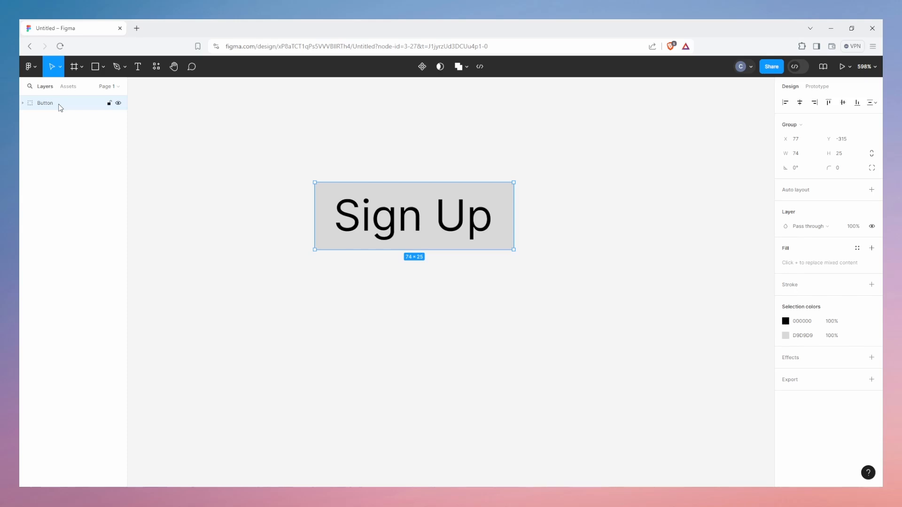
pyautogui.hotkey('ctrl', 'd')
pyautogui.click(60, 117)
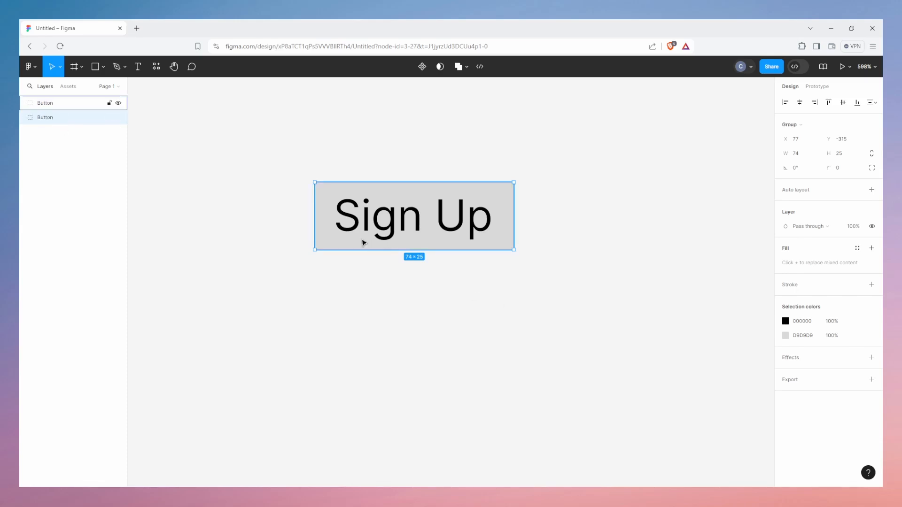
pyautogui.moveTo(364, 242); pyautogui.dragTo(367, 393)
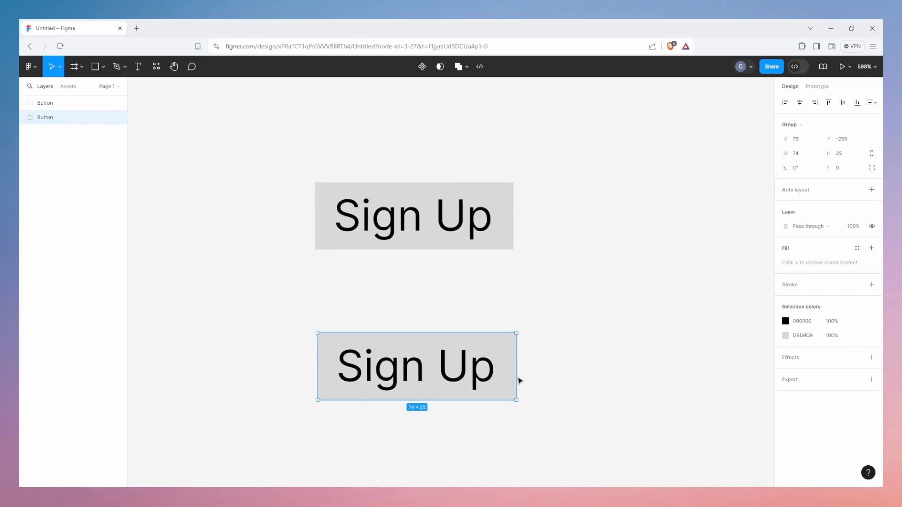
# - Extend the lower button's label to read "Sign Up For The Newsletter"
pyautogui.scroll(-3, 519, 381)
pyautogui.scroll(-1, 465, 393)
pyautogui.scroll(6, 432, 303)
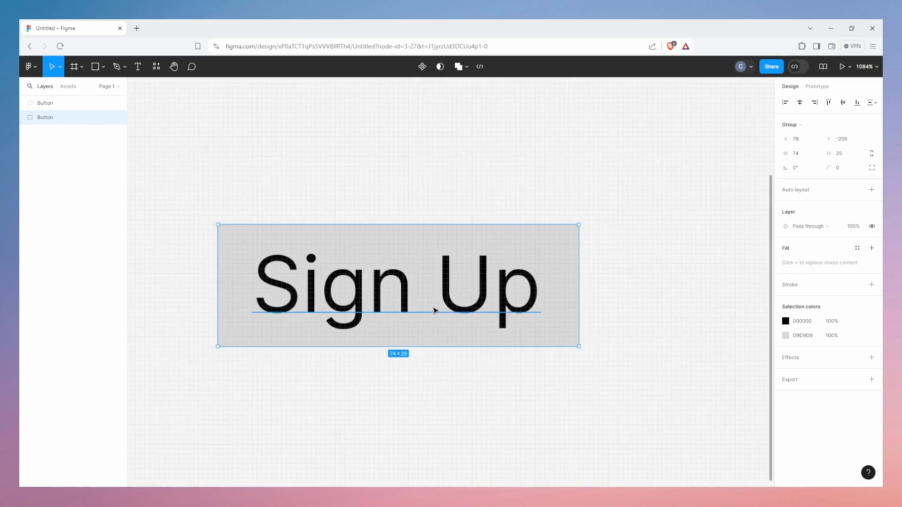
pyautogui.scroll(-2, 434, 311)
pyautogui.doubleClick(513, 301)
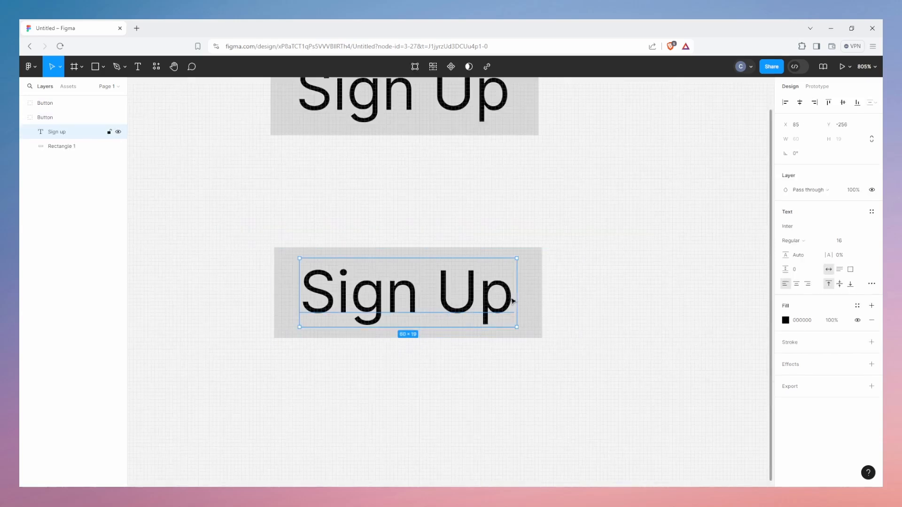
pyautogui.doubleClick(512, 301)
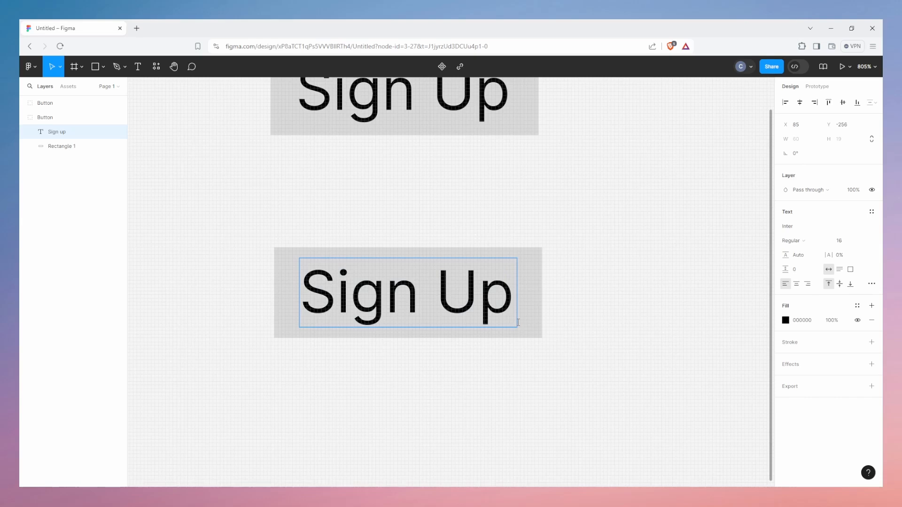
pyautogui.write('Fo')
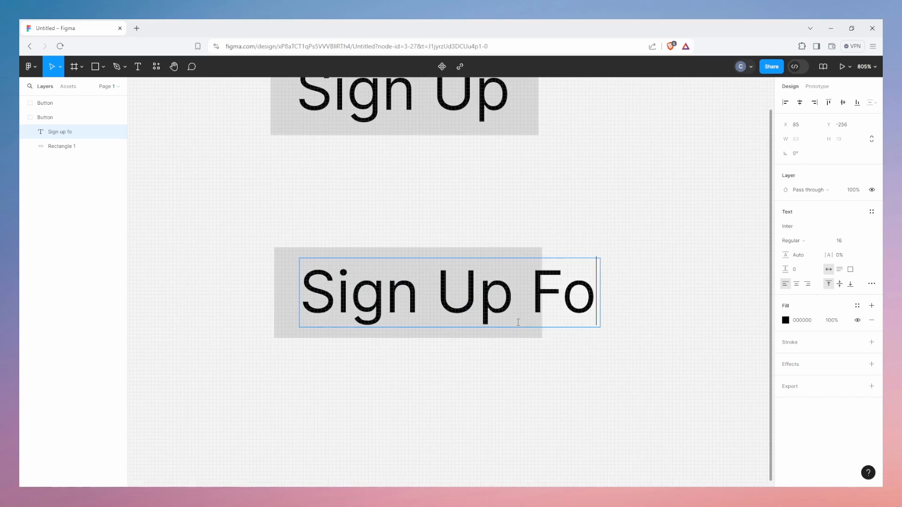
pyautogui.write('r the News')
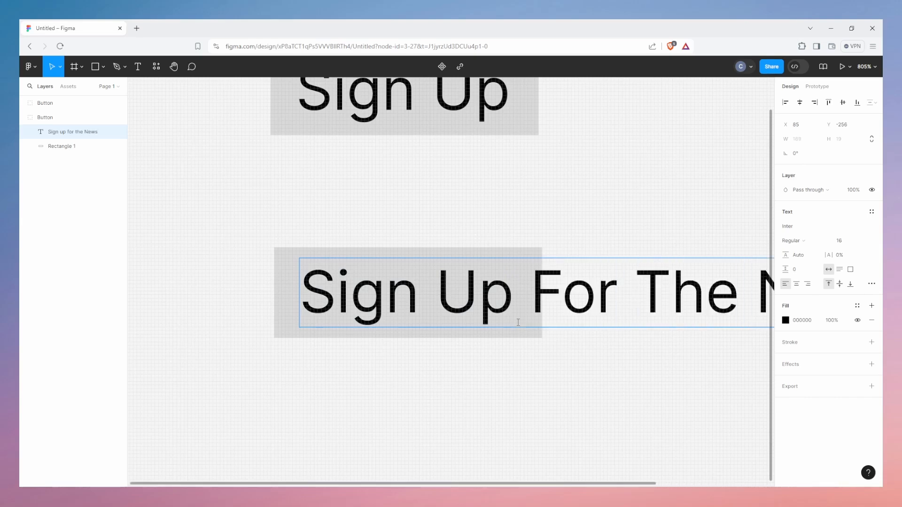
pyautogui.write('letter')
pyautogui.scroll(-5, 540, 328)
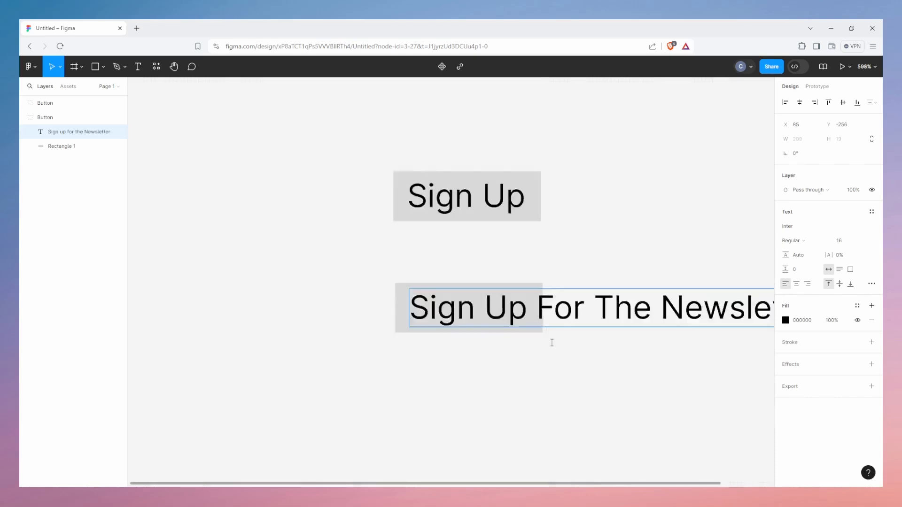
pyautogui.scroll(3, 568, 361)
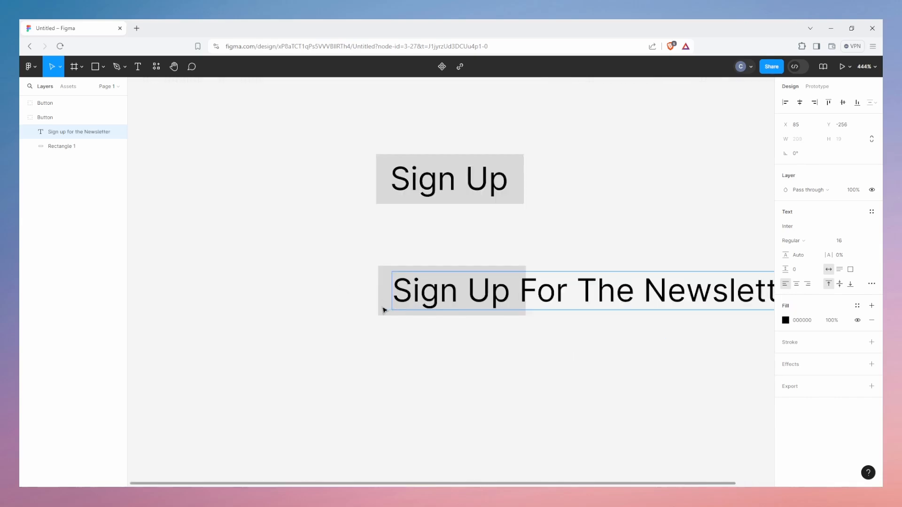
pyautogui.press('Escape')
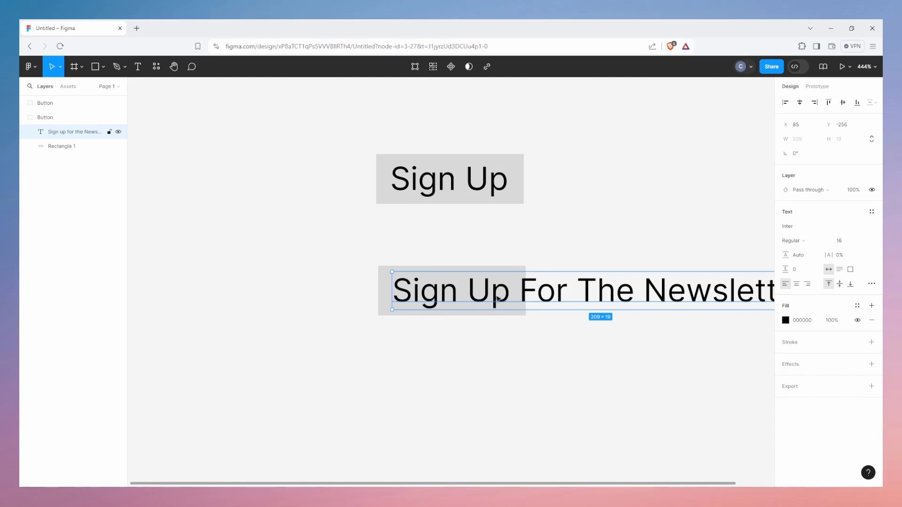
# - Widen the lower button's rectangle to 225 and center the label on it horizontally and vertically
pyautogui.click(385, 308)
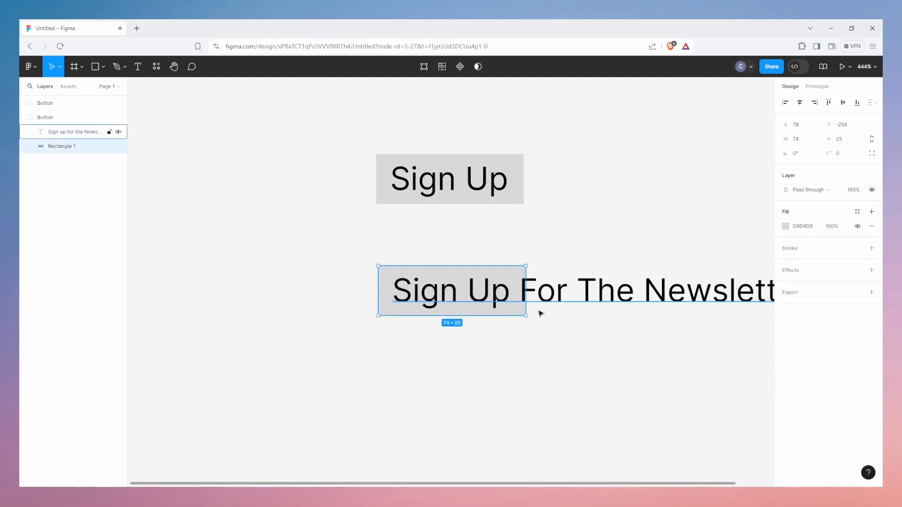
pyautogui.moveTo(526, 304); pyautogui.dragTo(699, 310)
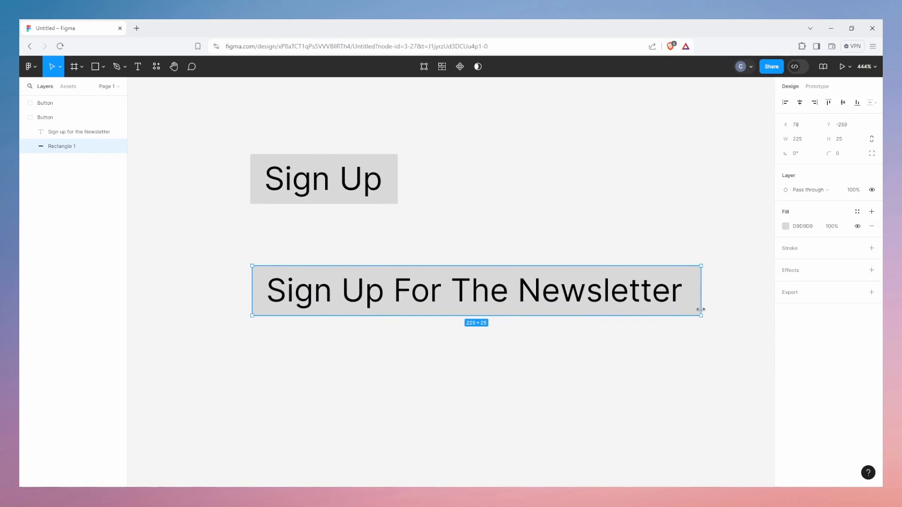
pyautogui.keyDown('shift'); pyautogui.click(366, 297); pyautogui.keyUp('shift')
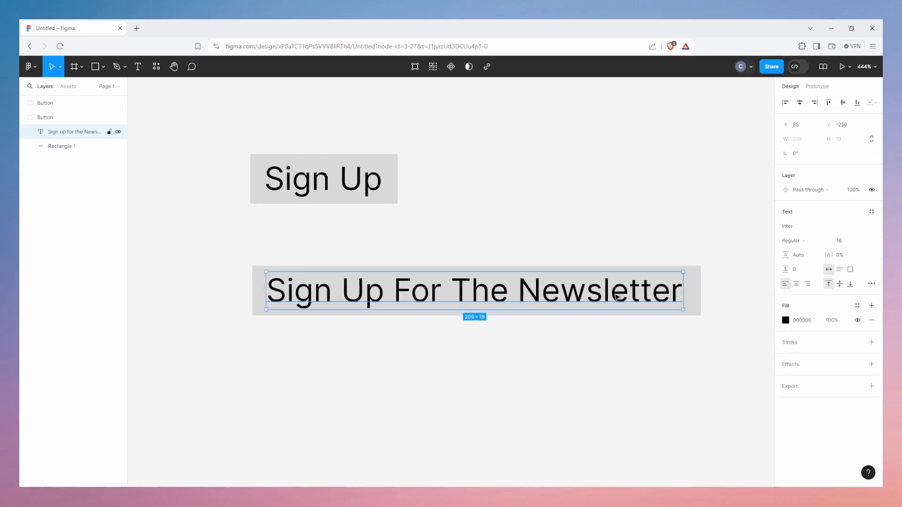
pyautogui.click(800, 103)
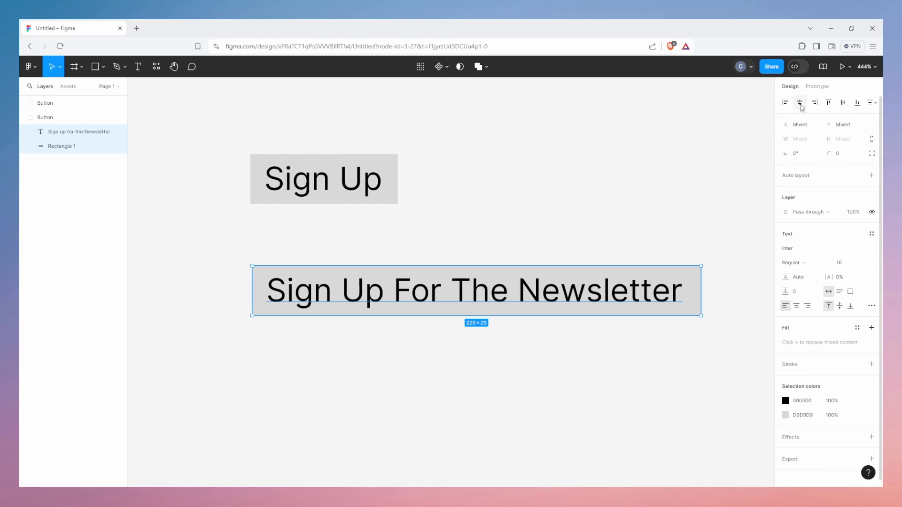
pyautogui.click(847, 103)
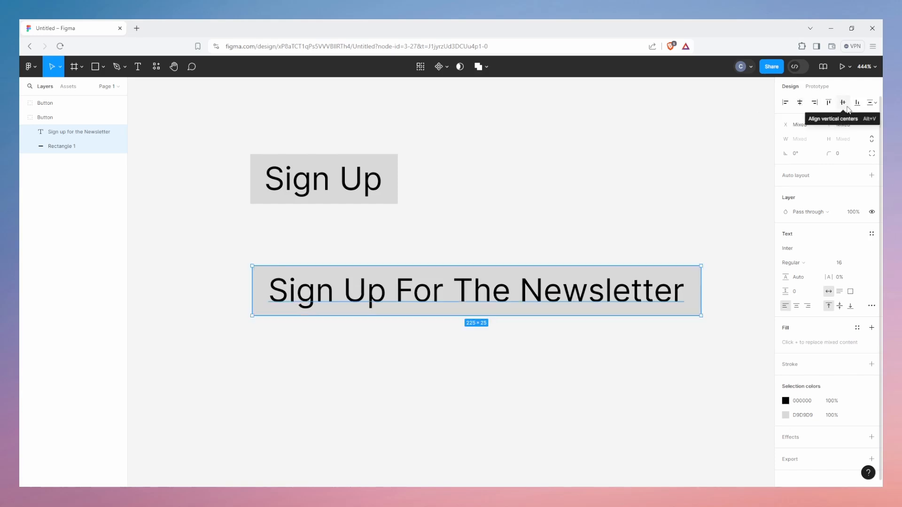
pyautogui.click(256, 424)
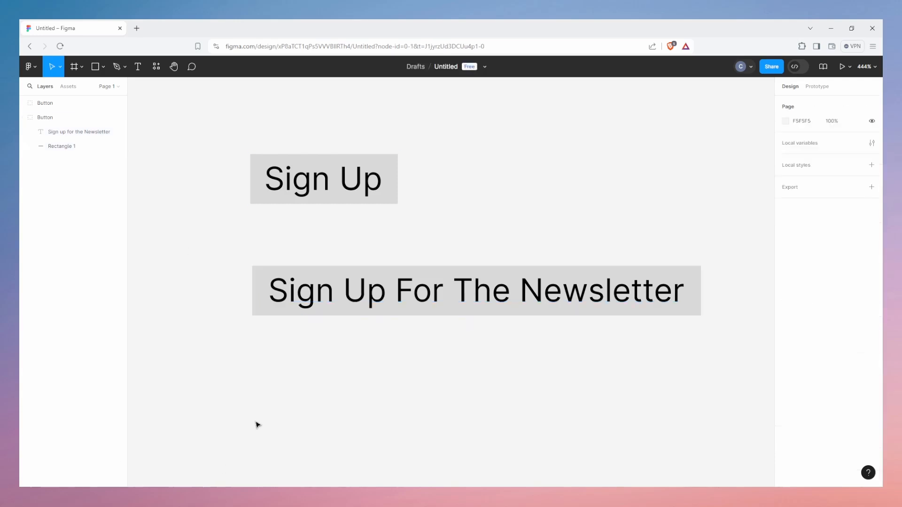
# - Measure the padding between the newsletter label and its rectangle's edges
pyautogui.click(681, 302)
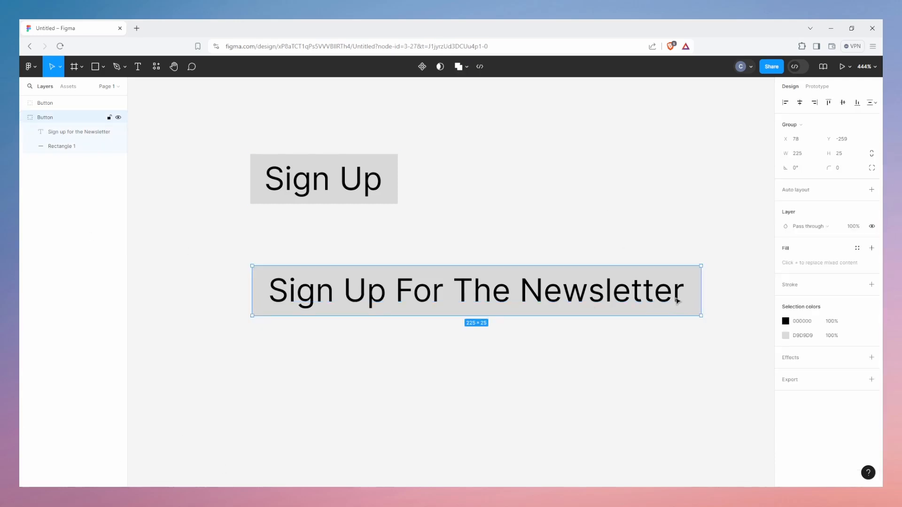
pyautogui.doubleClick(280, 291)
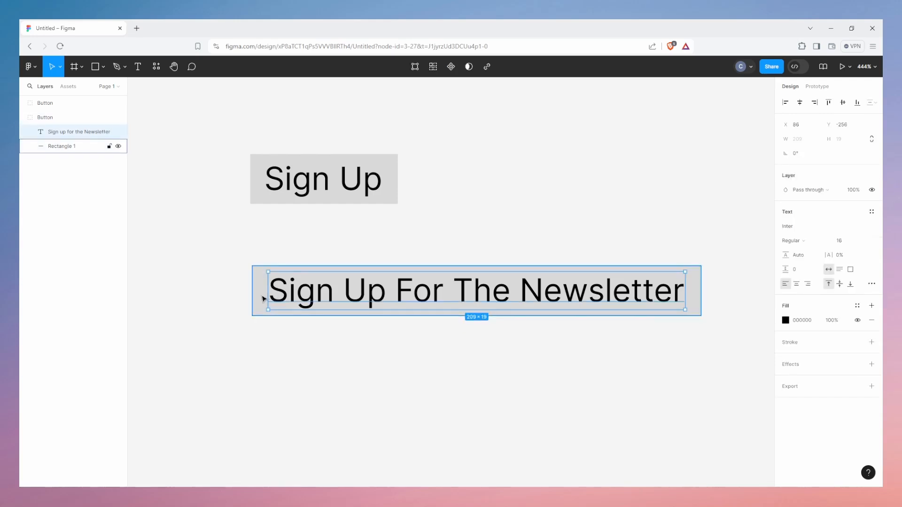
pyautogui.press('alt')
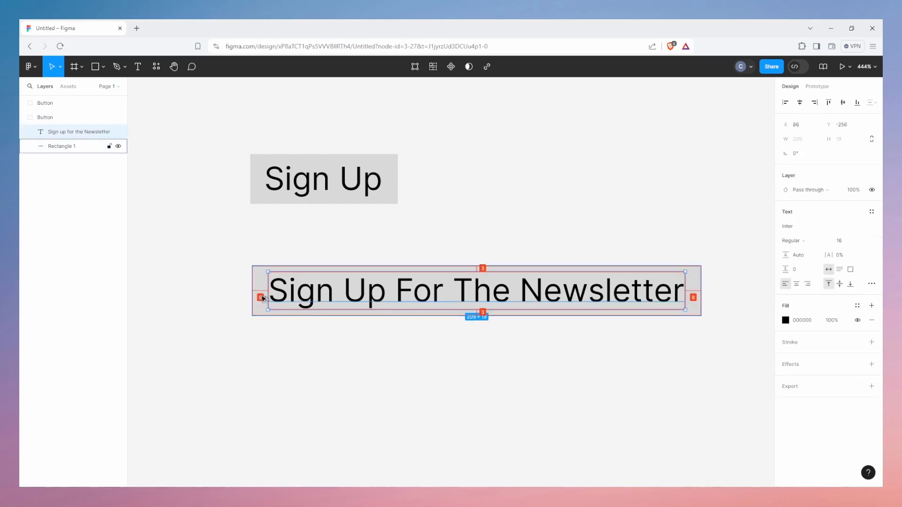
pyautogui.click(400, 352)
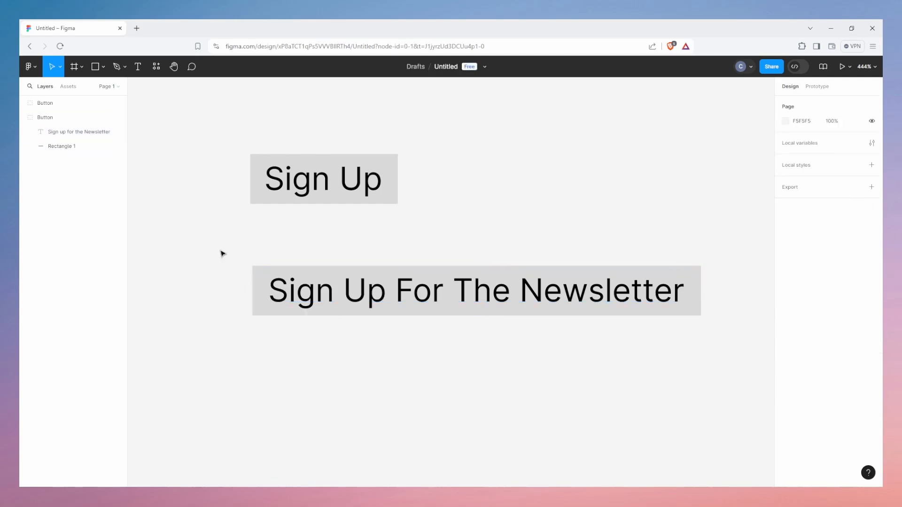
# - Rename the newsletter button's group to "Button 2"
pyautogui.moveTo(221, 252); pyautogui.dragTo(730, 333)
pyautogui.click(23, 118)
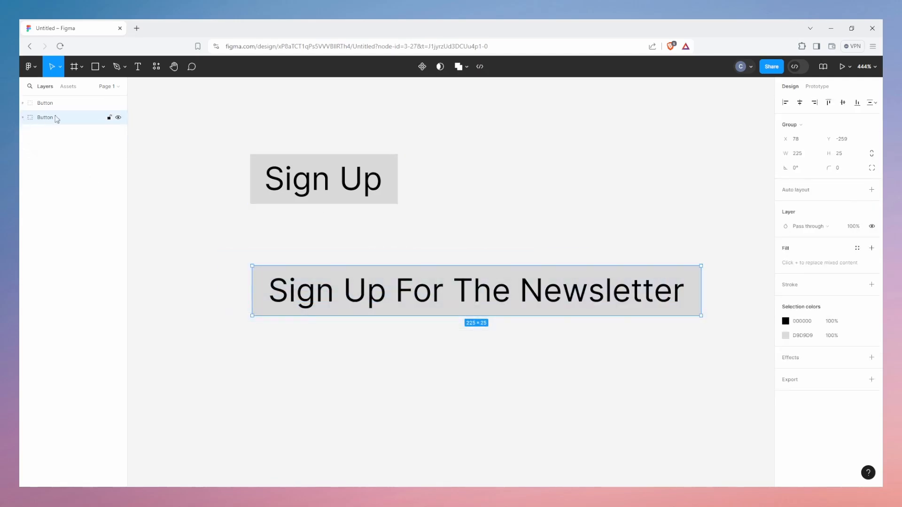
pyautogui.doubleClick(52, 120)
pyautogui.click(60, 119)
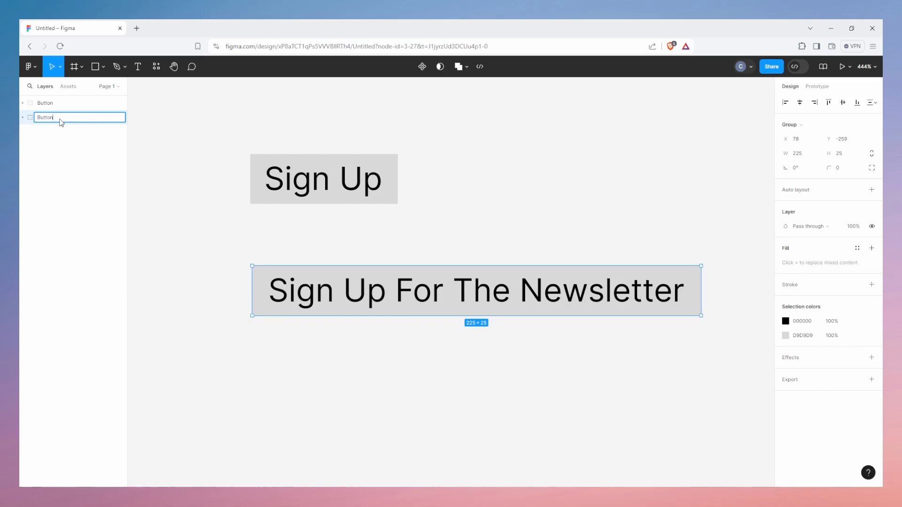
pyautogui.write('2')
pyautogui.press('Return')
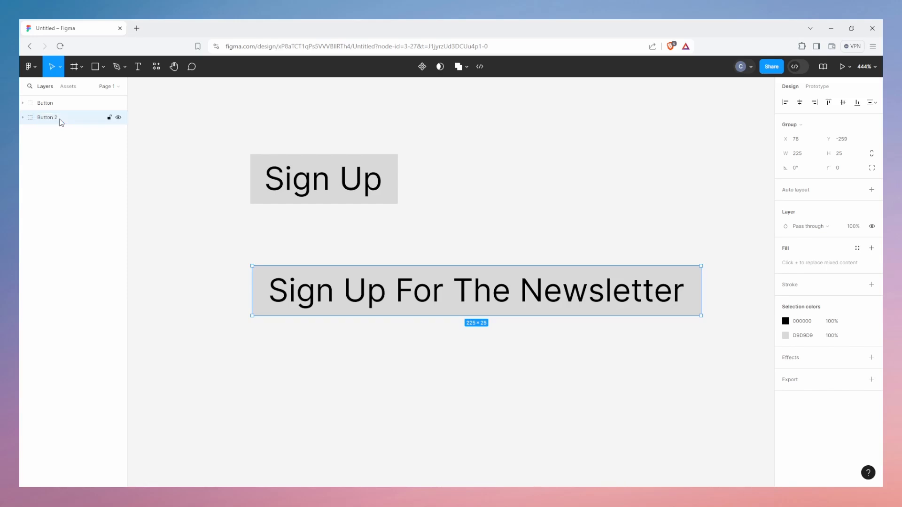
# - Move the newsletter button beside the Sign Up button, to about X 180, Y -315
pyautogui.scroll(-5, 447, 302)
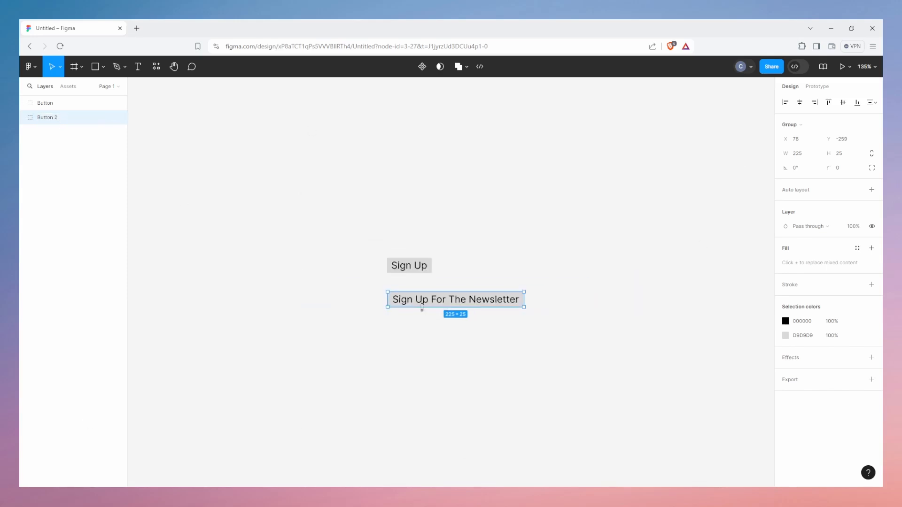
pyautogui.moveTo(437, 305); pyautogui.dragTo(507, 268)
pyautogui.click(515, 304)
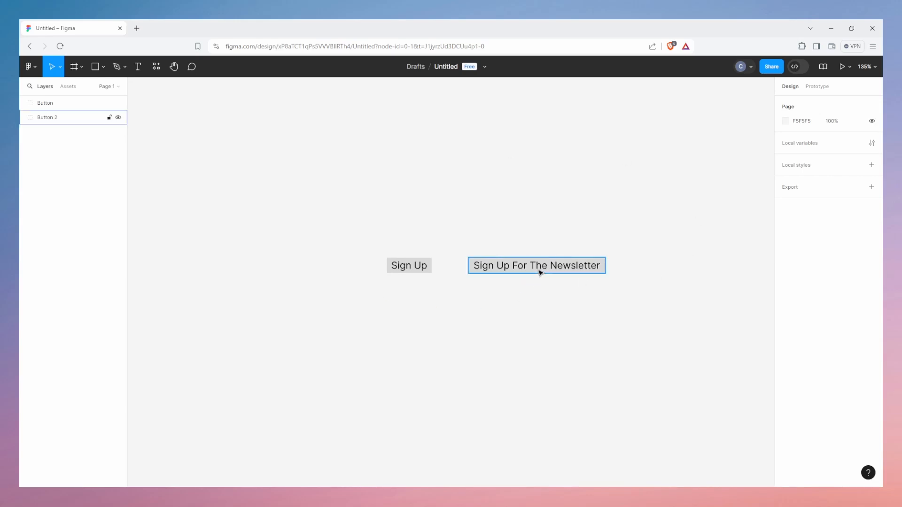
pyautogui.click(399, 268)
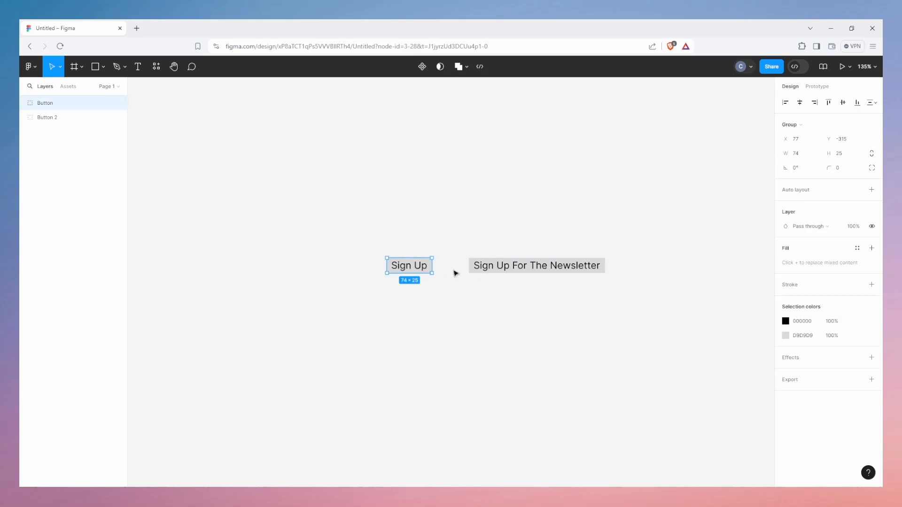
pyautogui.moveTo(538, 270); pyautogui.dragTo(519, 268)
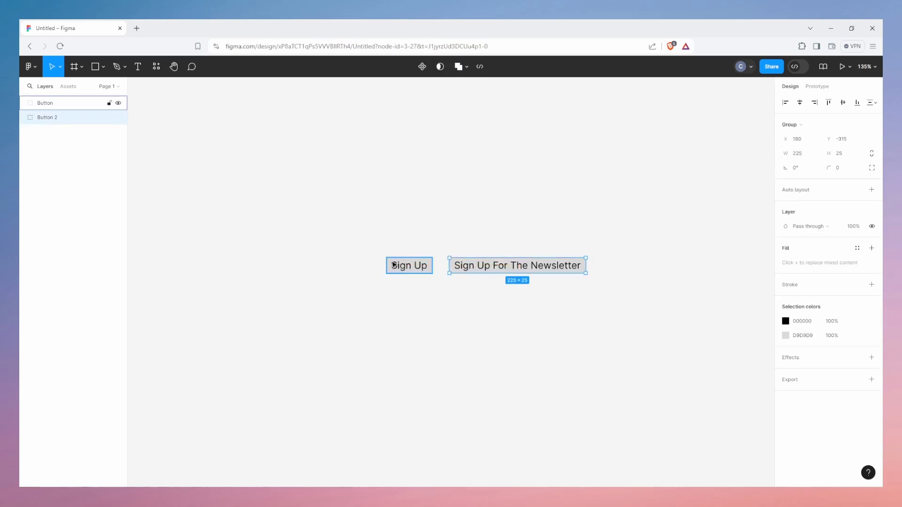
# - Select both button groups and delete them from the canvas
pyautogui.click(394, 264)
pyautogui.click(349, 236)
pyautogui.moveTo(348, 236); pyautogui.dragTo(639, 317)
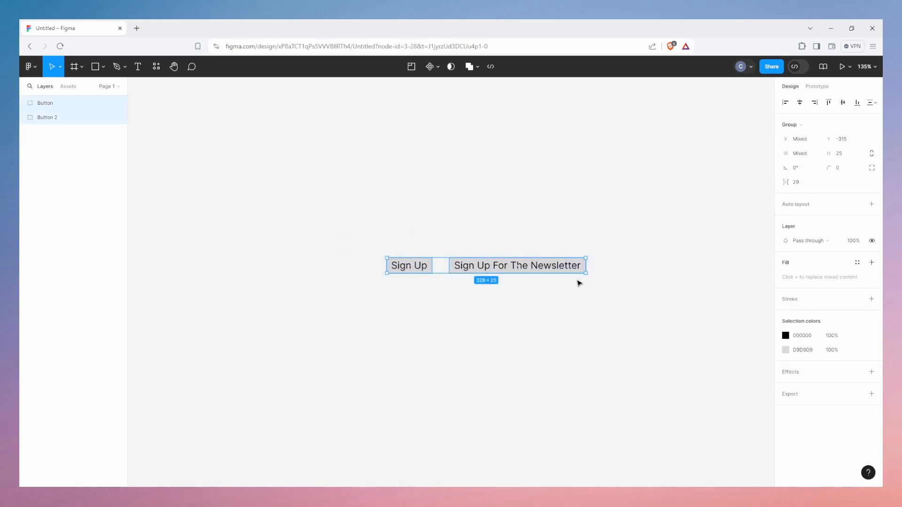
pyautogui.press('Delete')
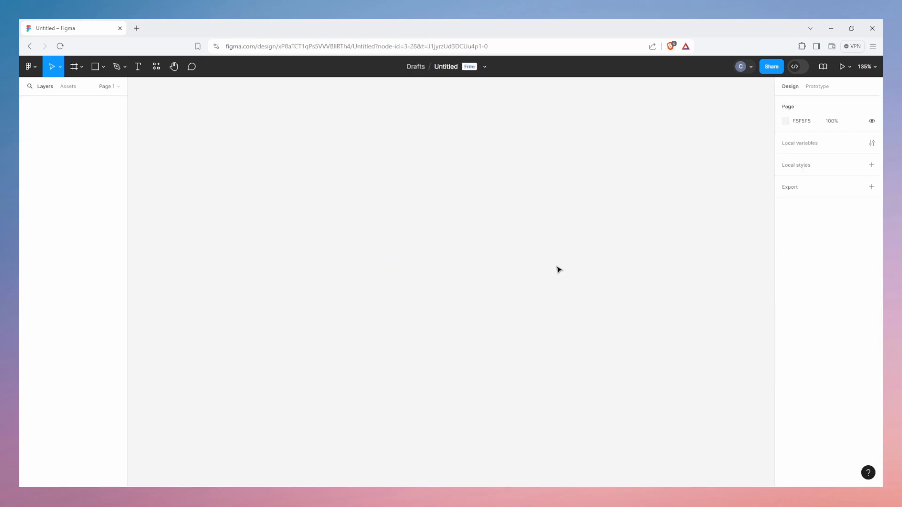
# - Add a new "Sign Up" text at about X 112, Y -358 and apply auto layout to it
pyautogui.press('t')
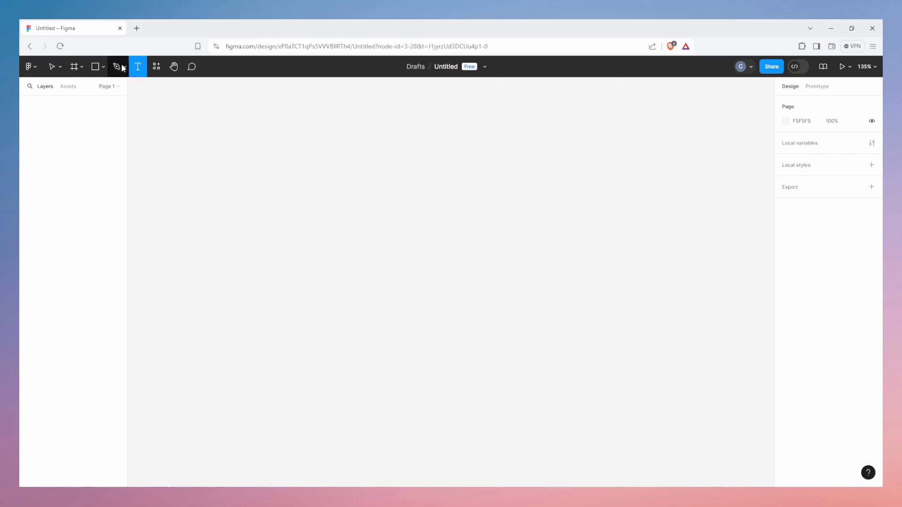
pyautogui.click(408, 232)
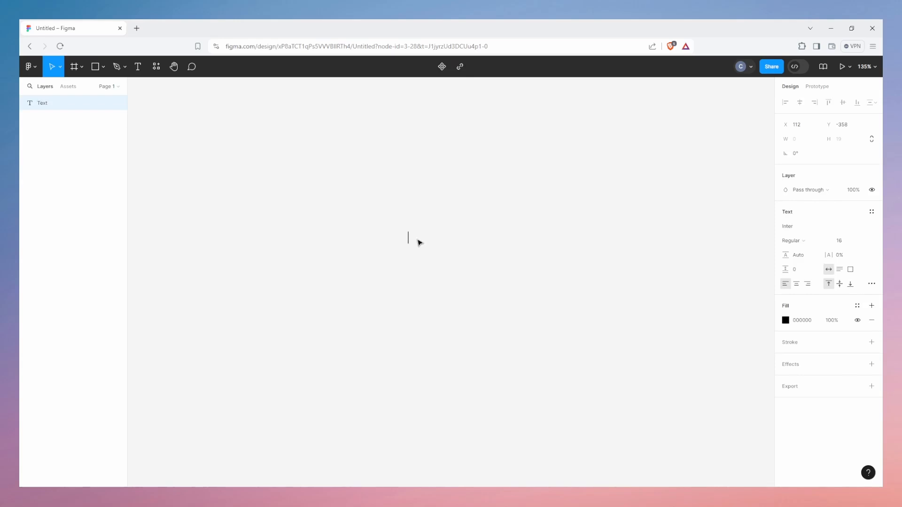
pyautogui.write('Sign Up')
pyautogui.press('Escape')
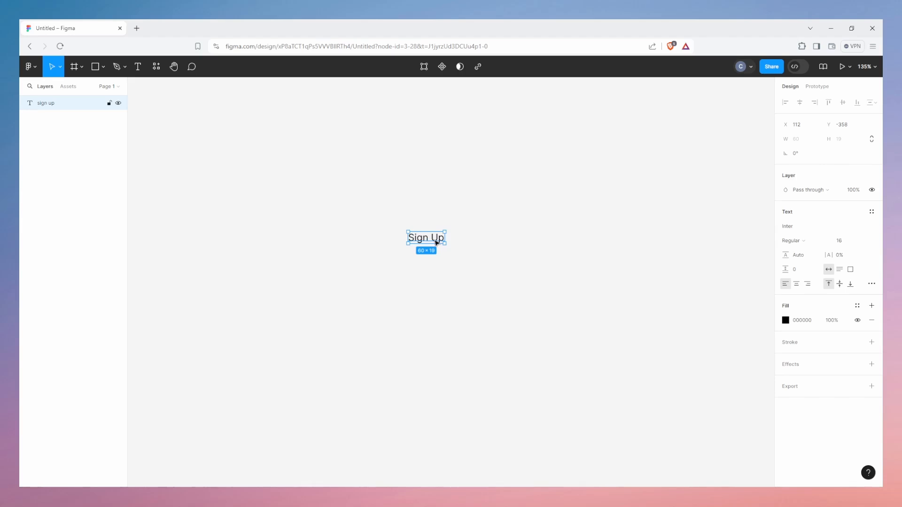
pyautogui.rightClick(411, 240)
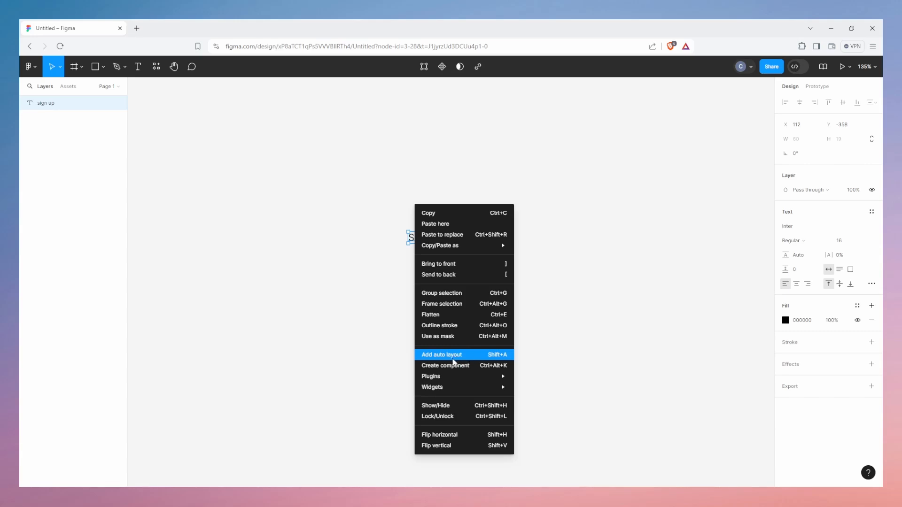
pyautogui.click(453, 360)
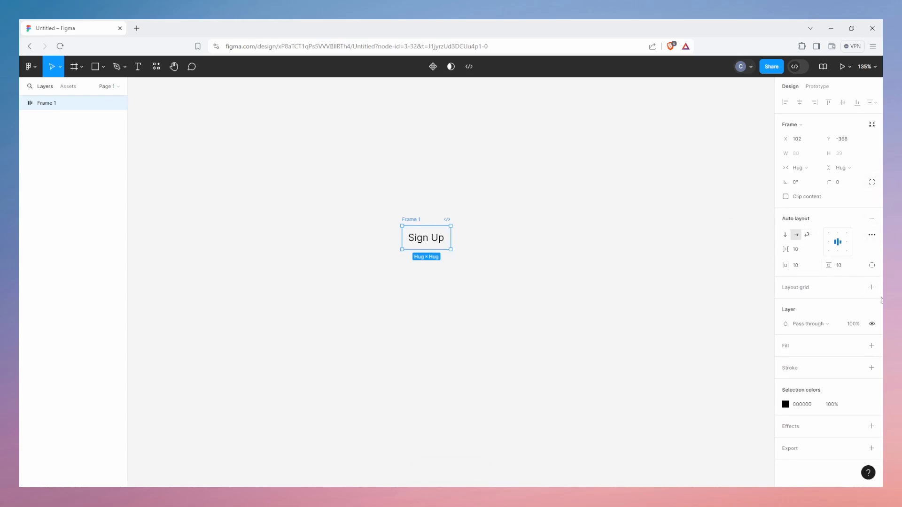
# - Give the Sign Up auto layout frame a white FFFFFF fill
pyautogui.click(872, 345)
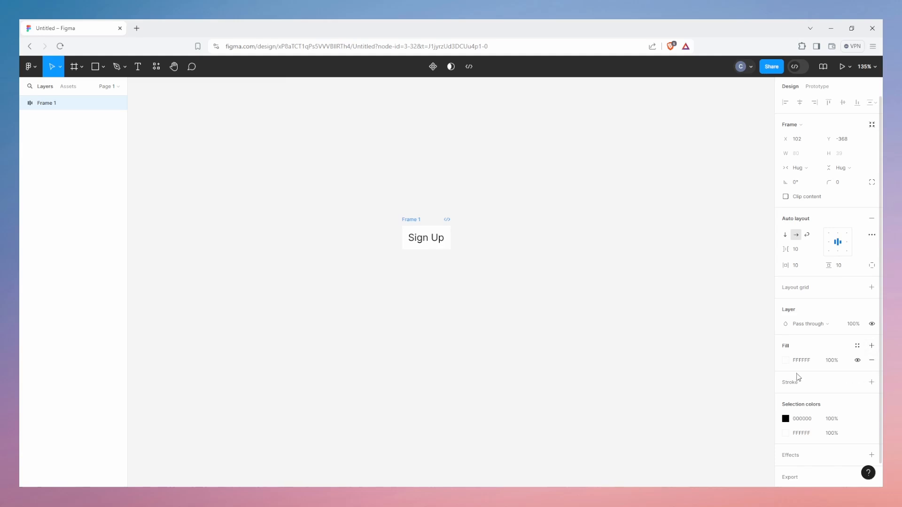
pyautogui.click(786, 360)
pyautogui.moveTo(745, 303); pyautogui.dragTo(636, 244)
# - Add an inside stroke of width 1 in red CD0000 to the Sign Up frame
pyautogui.click(871, 382)
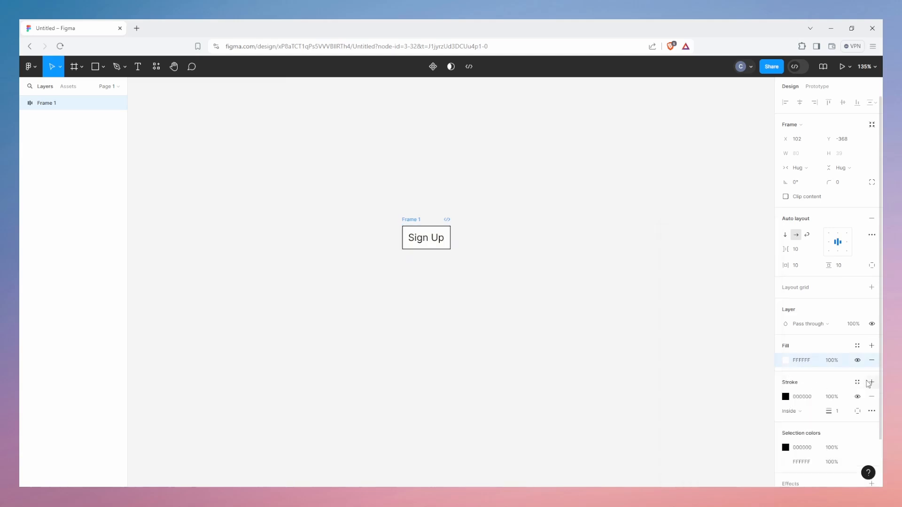
pyautogui.click(785, 397)
pyautogui.moveTo(726, 329); pyautogui.dragTo(774, 275)
pyautogui.click(441, 365)
pyautogui.click(411, 221)
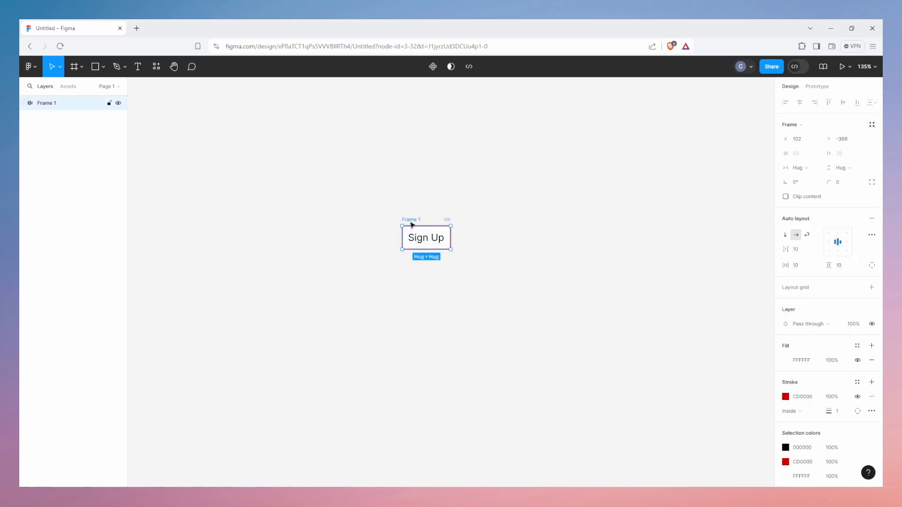
# - Set the Sign Up frame's horizontal and vertical auto layout padding to 20 each
pyautogui.scroll(3, 427, 278)
pyautogui.doubleClick(376, 210)
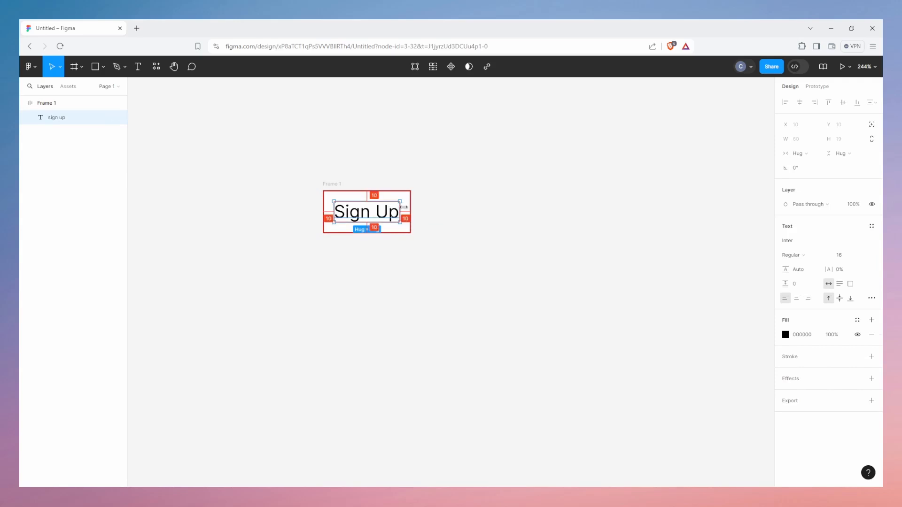
pyautogui.click(336, 188)
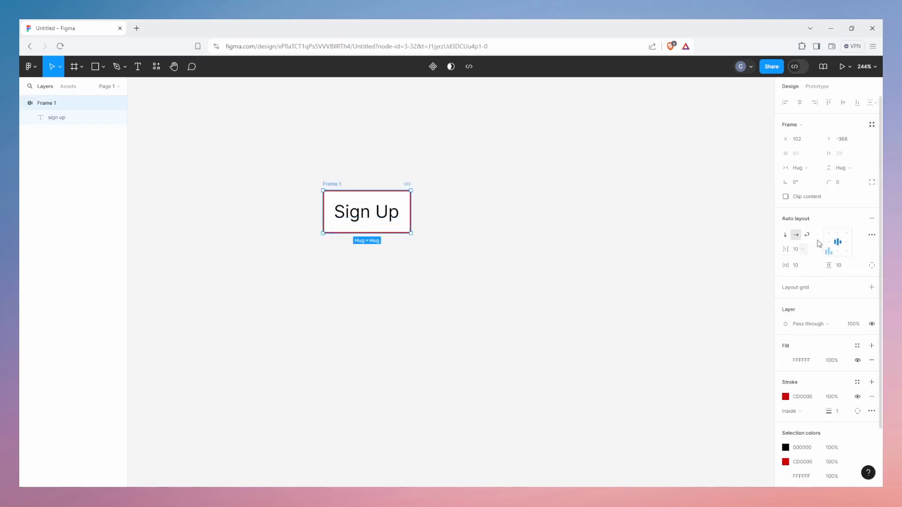
pyautogui.click(806, 270)
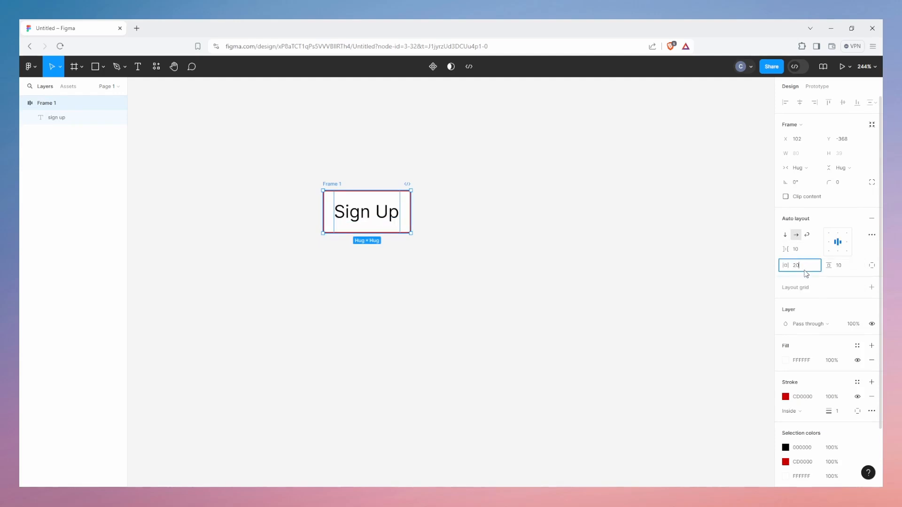
pyautogui.press('Return')
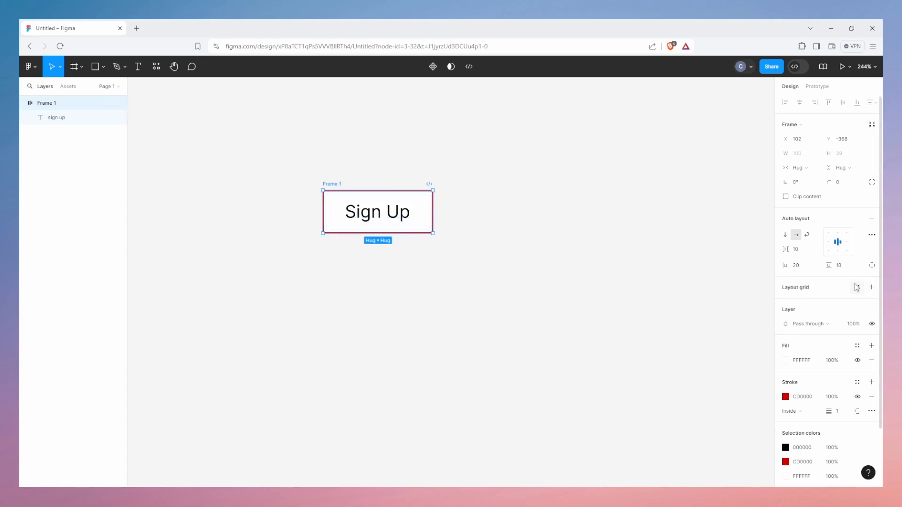
pyautogui.click(847, 267)
pyautogui.write('20')
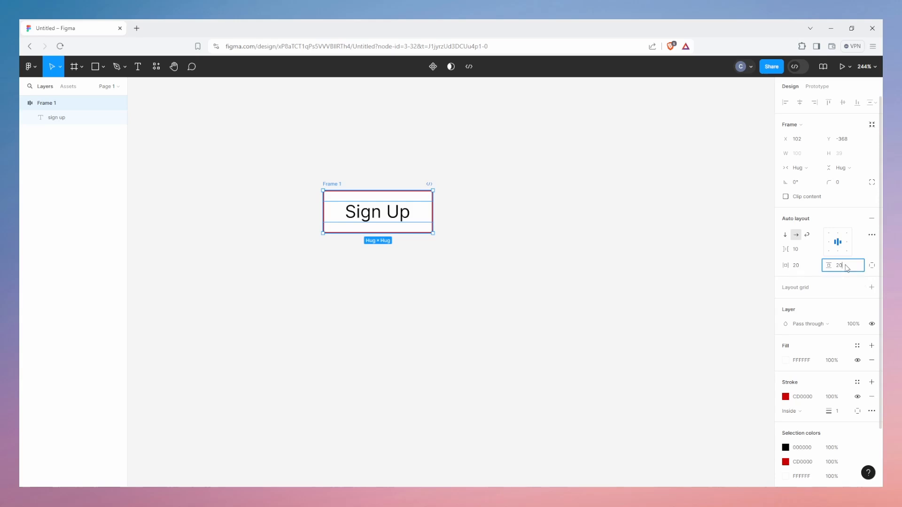
pyautogui.press('Return')
# - Examine the Sign Up frame's padding around its text and the horizontal gap setting in its auto layout
pyautogui.click(371, 232)
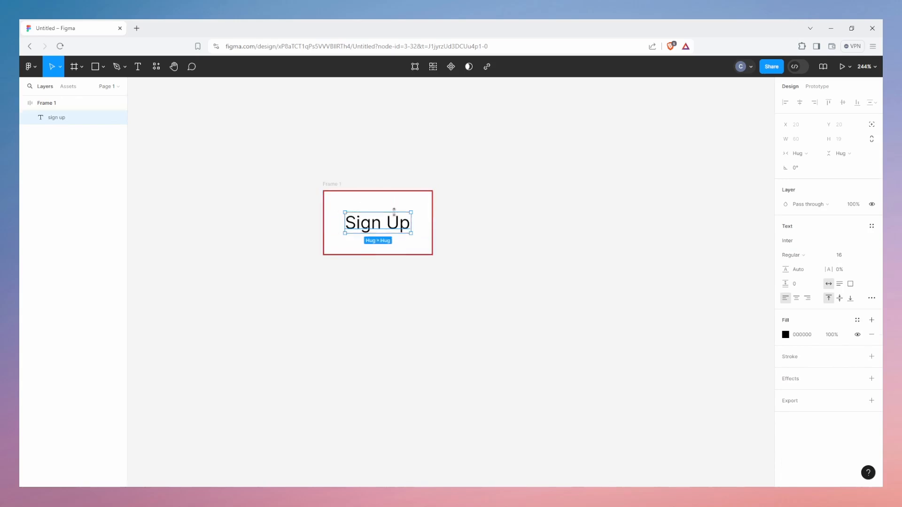
pyautogui.click(491, 217)
pyautogui.scroll(-4, 418, 209)
pyautogui.scroll(2, 389, 236)
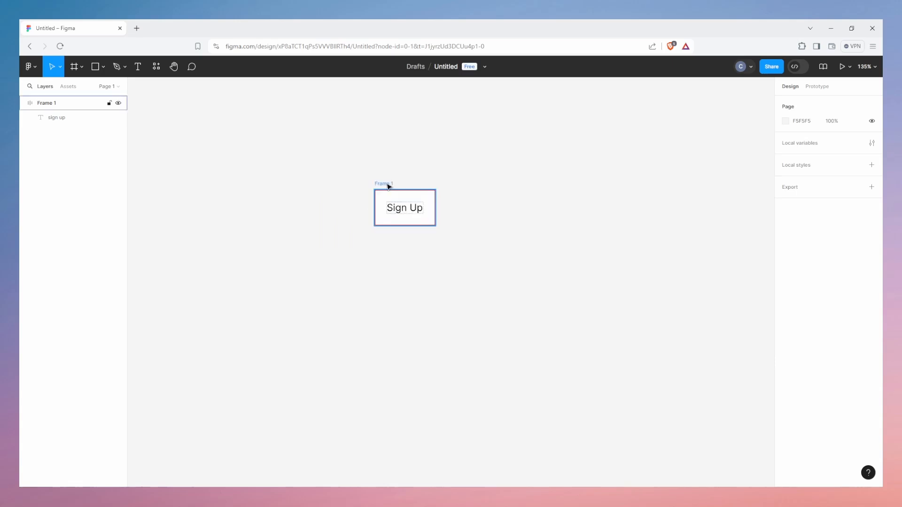
pyautogui.click(388, 184)
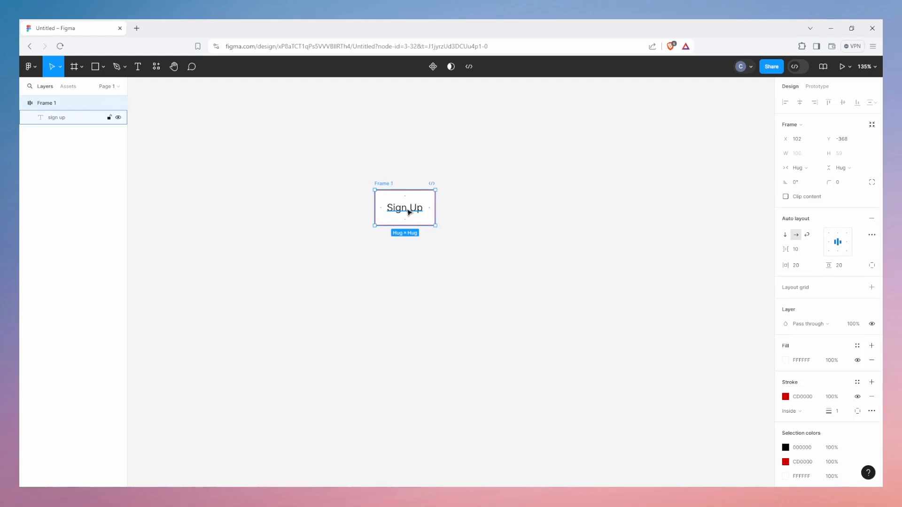
pyautogui.press('Return')
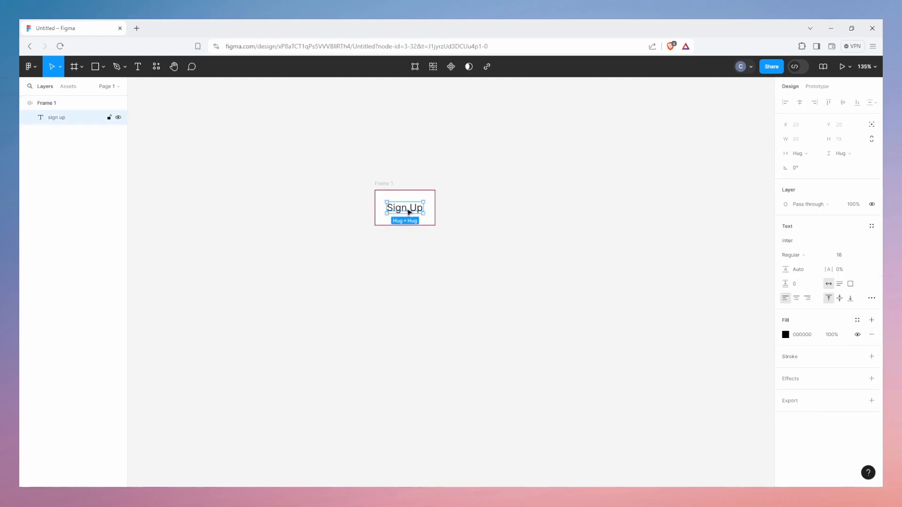
pyautogui.click(391, 190)
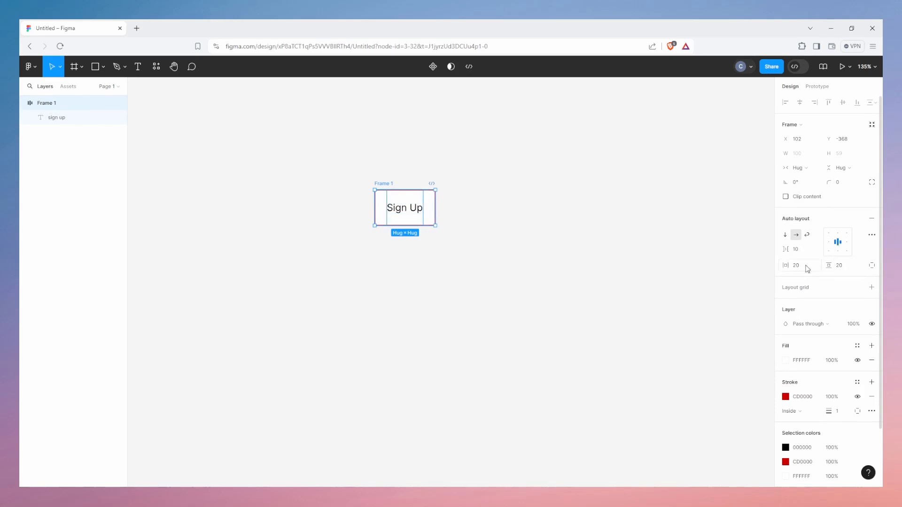
pyautogui.click(465, 255)
pyautogui.click(381, 184)
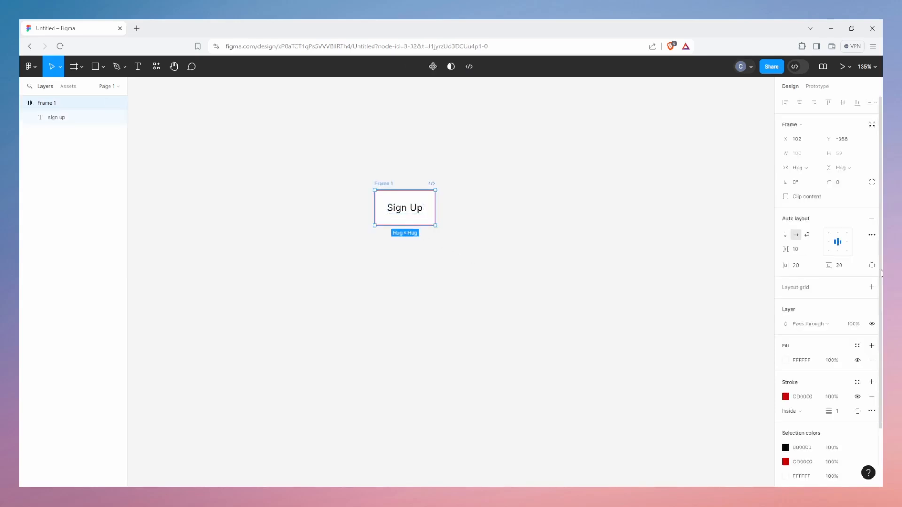
pyautogui.click(796, 266)
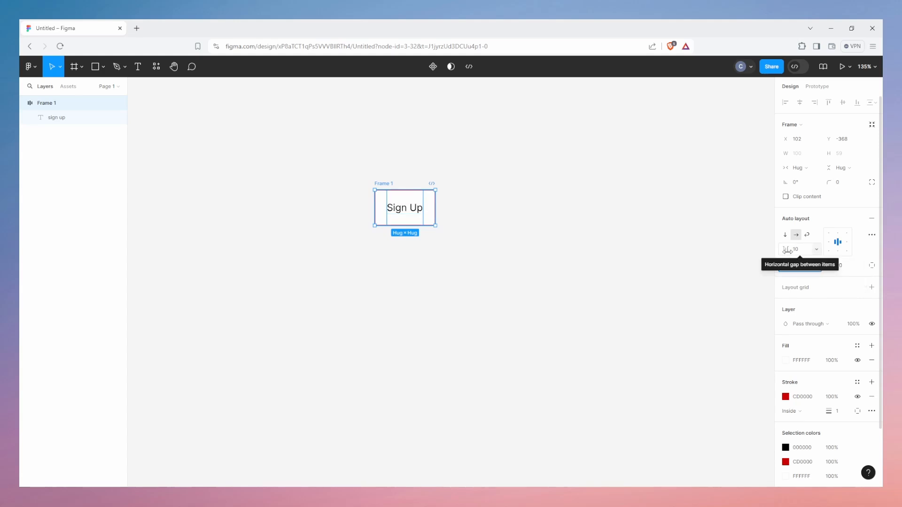
pyautogui.click(240, 247)
# - Duplicate the Sign Up text inside the auto layout frame
pyautogui.click(414, 207)
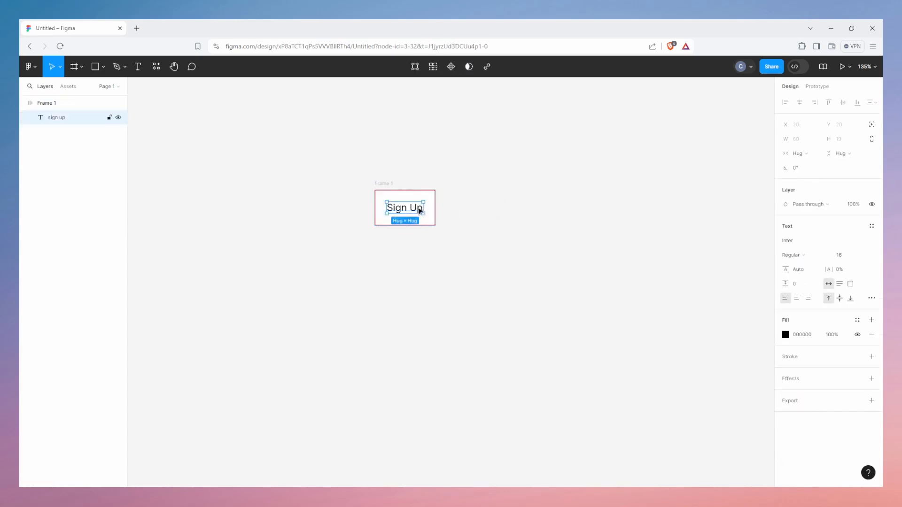
pyautogui.hotkey('ctrl', 'd')
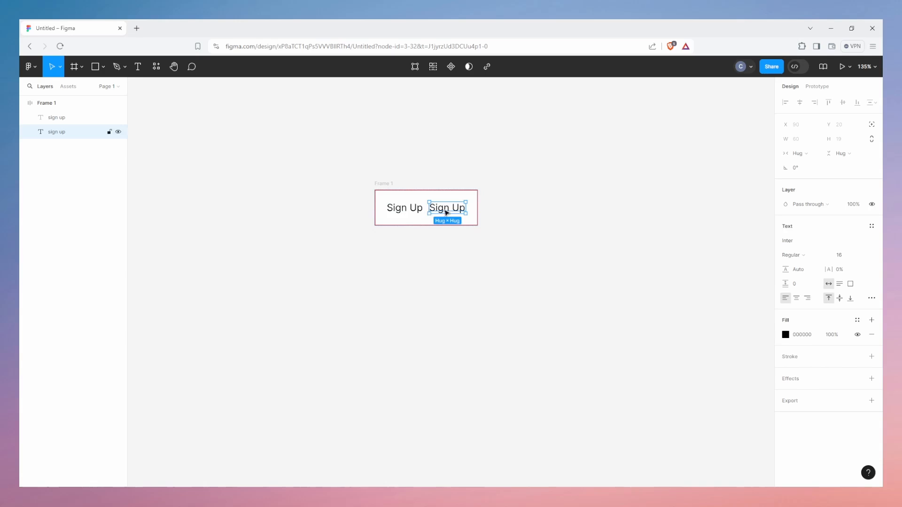
pyautogui.press('Escape')
# - Measure the spacing between the two Sign Up texts in the frame
pyautogui.scroll(5, 430, 234)
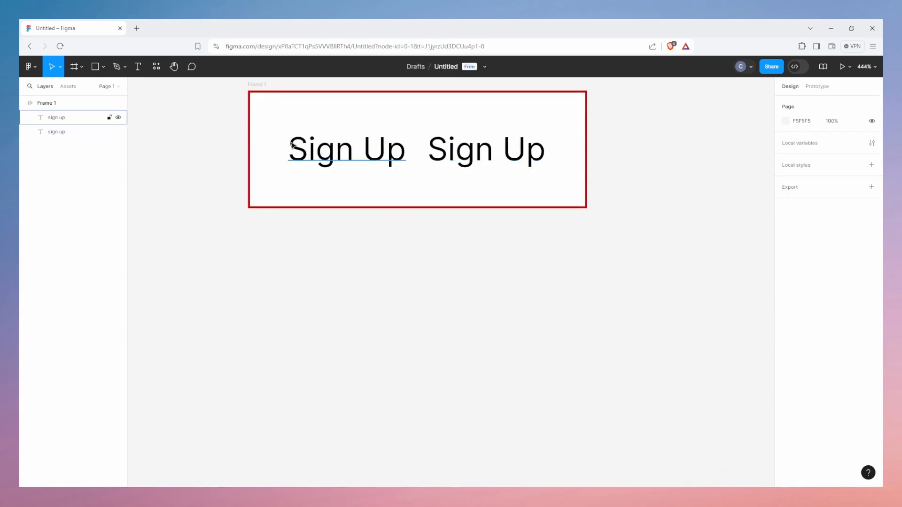
pyautogui.scroll(3, 454, 202)
pyautogui.scroll(3, 403, 200)
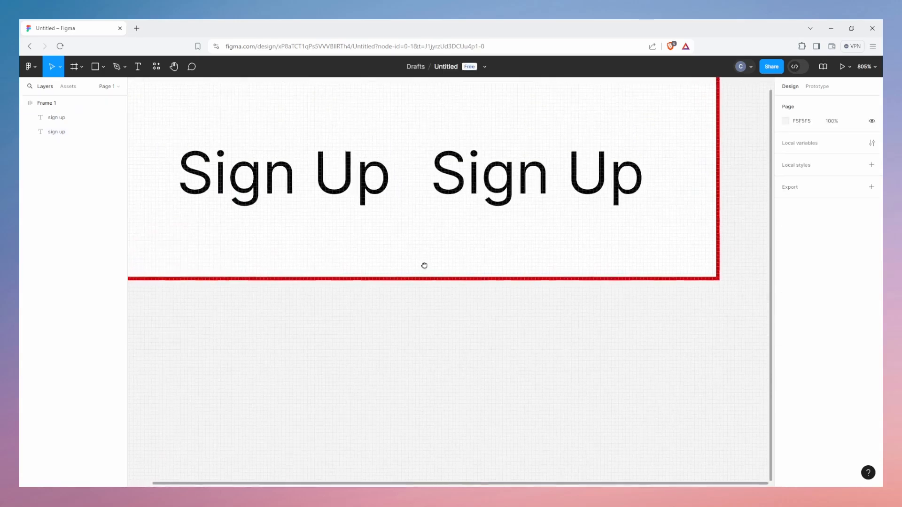
pyautogui.click(336, 214)
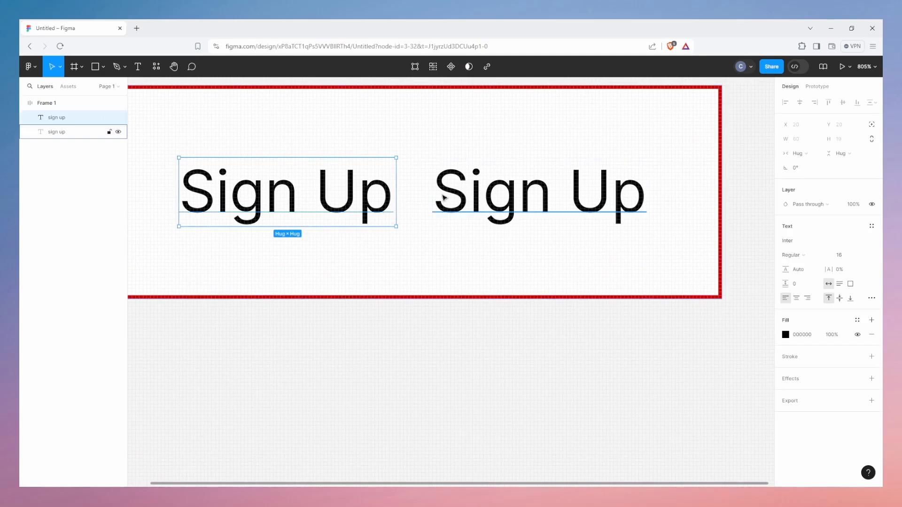
pyautogui.press('alt')
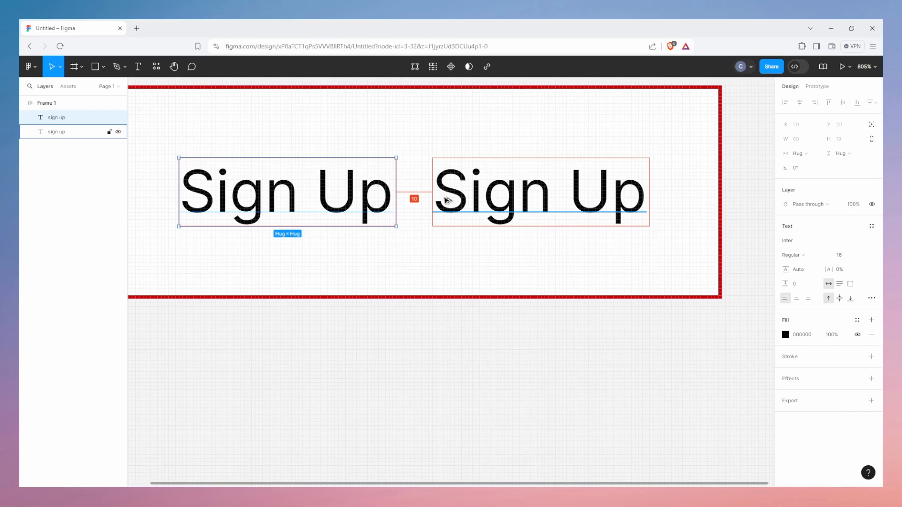
# - Set the frame's horizontal gap between items to 6
pyautogui.keyDown('ctrl'); pyautogui.scroll(-5, 173, 122); pyautogui.keyUp('ctrl')
pyautogui.click(174, 121)
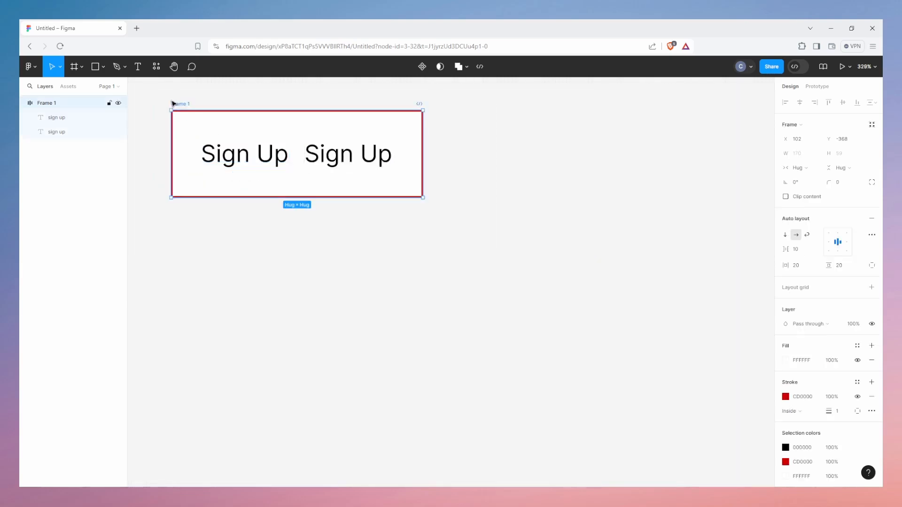
pyautogui.click(801, 249)
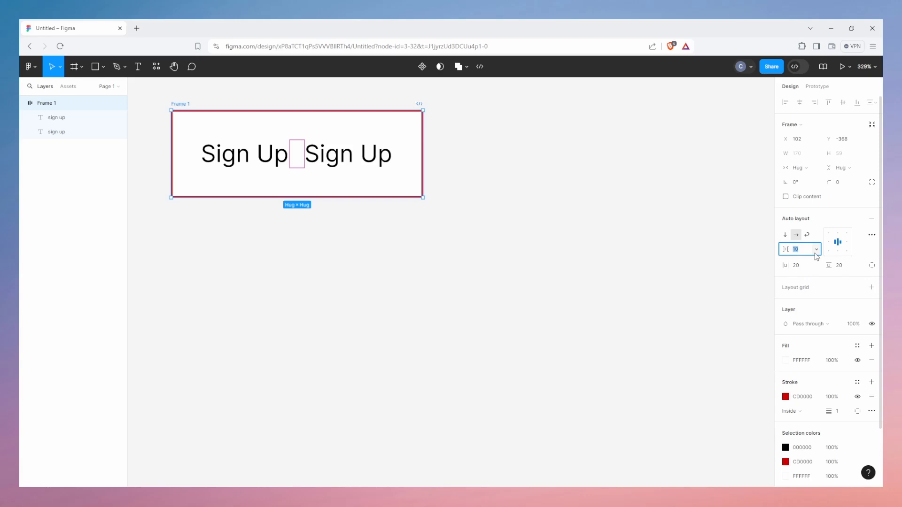
pyautogui.write('6')
pyautogui.press('Return')
# - Measure the spacing between the two Sign Up texts again with the new gap
pyautogui.keyDown('ctrl'); pyautogui.scroll(5, 272, 171); pyautogui.keyUp('ctrl')
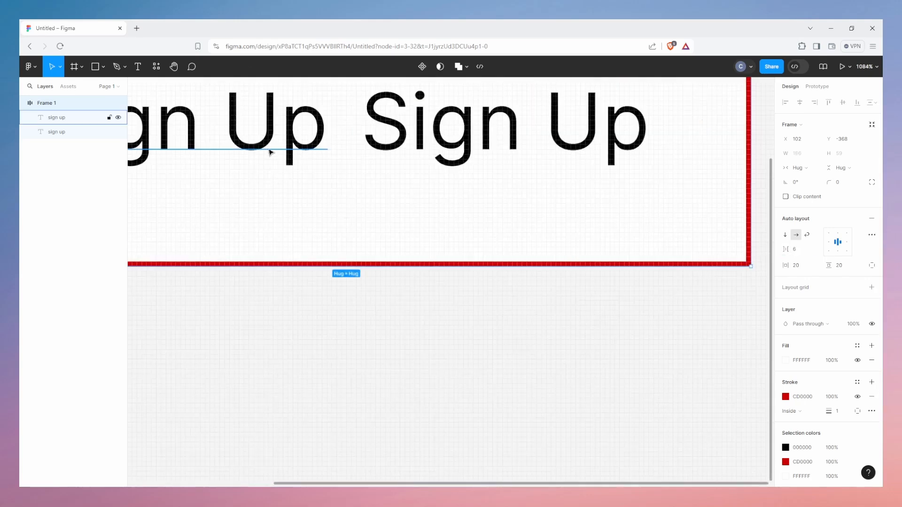
pyautogui.click(271, 152)
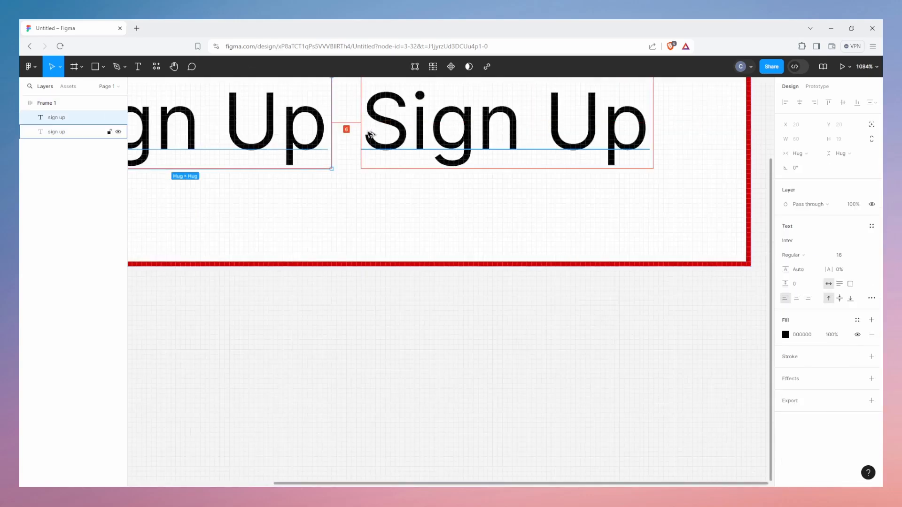
pyautogui.keyDown('ctrl'); pyautogui.scroll(-6, 368, 134); pyautogui.keyUp('ctrl')
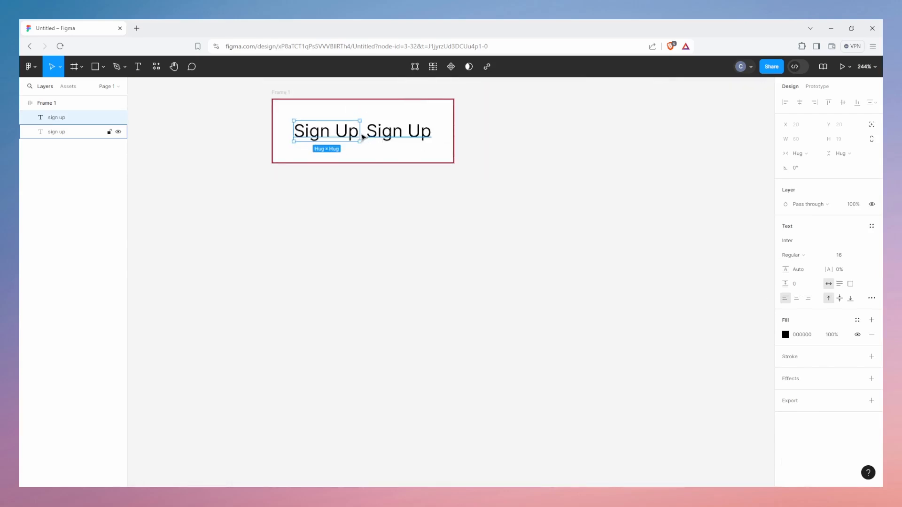
# - Delete the second Sign Up text from the frame
pyautogui.click(286, 93)
pyautogui.click(404, 139)
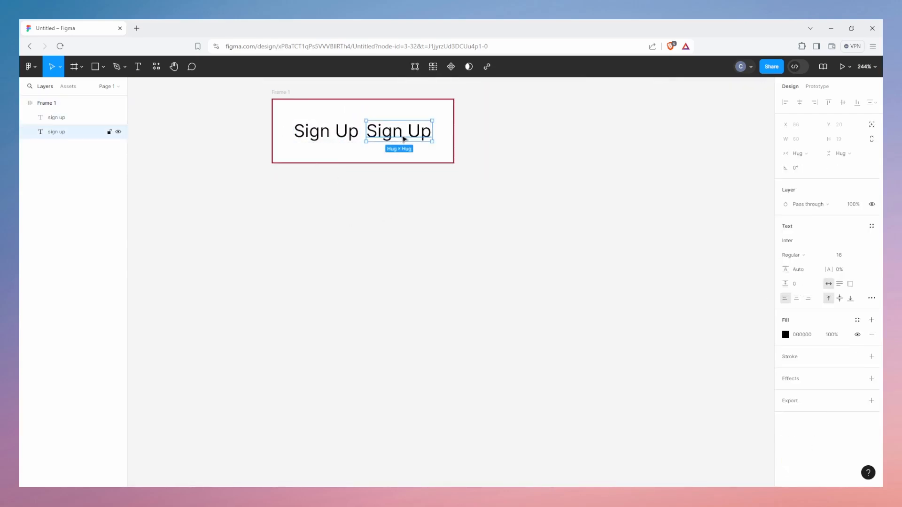
pyautogui.press('Delete')
pyautogui.keyDown('ctrl'); pyautogui.scroll(-3, 319, 167); pyautogui.keyUp('ctrl')
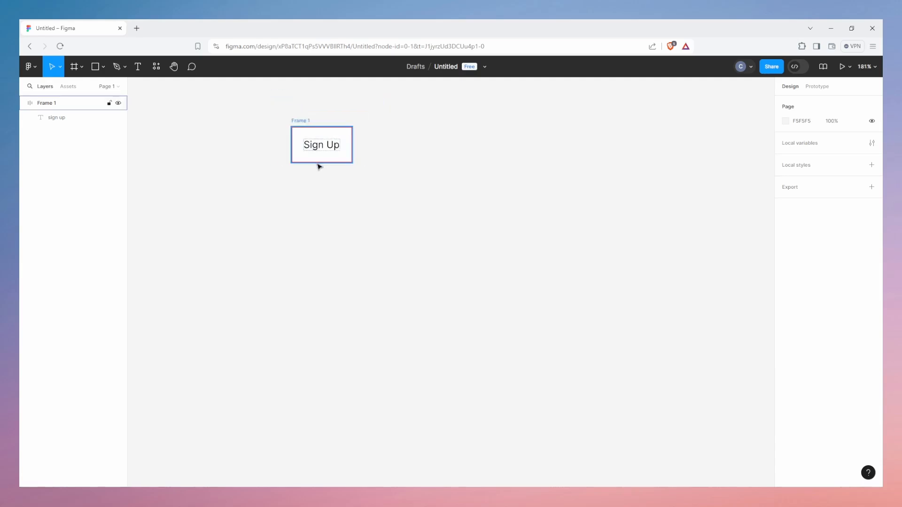
pyautogui.moveTo(319, 167); pyautogui.dragTo(351, 234)
pyautogui.click(354, 188)
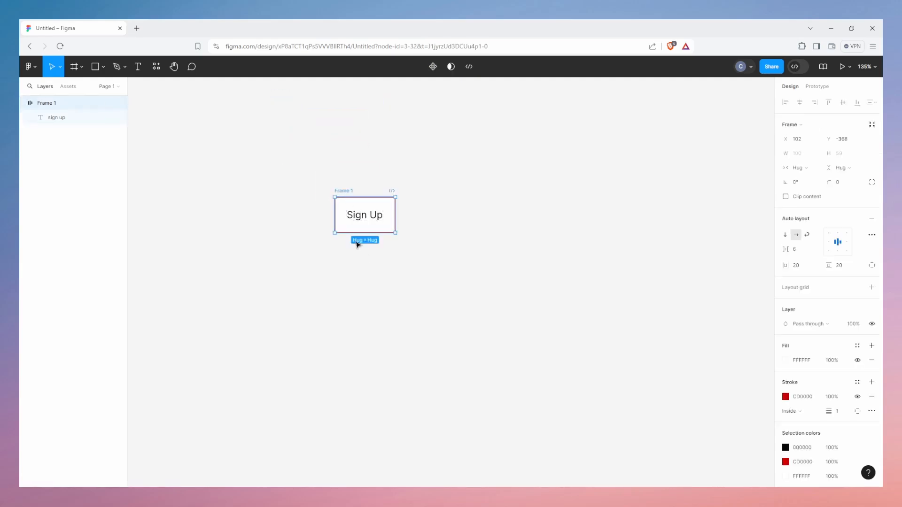
pyautogui.click(368, 195)
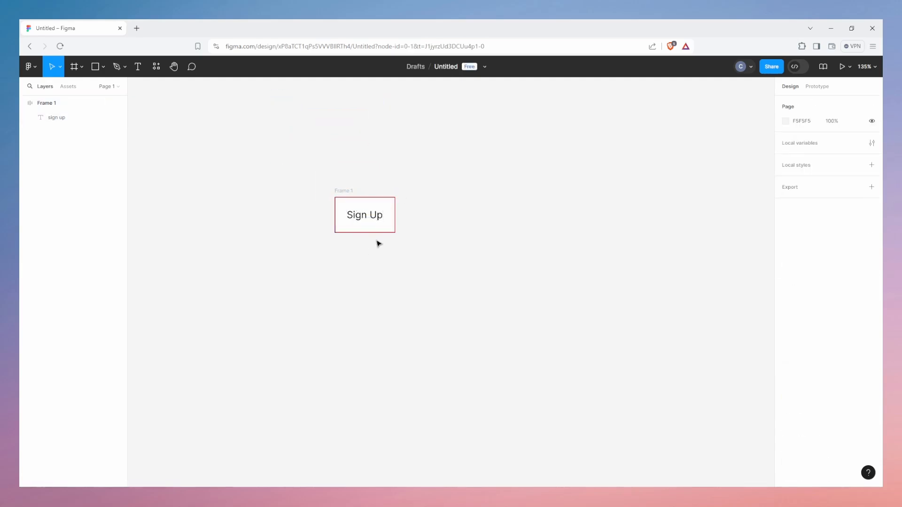
pyautogui.scroll(5, 377, 243)
pyautogui.scroll(-6, 378, 243)
pyautogui.hscroll(-1, 367, 214)
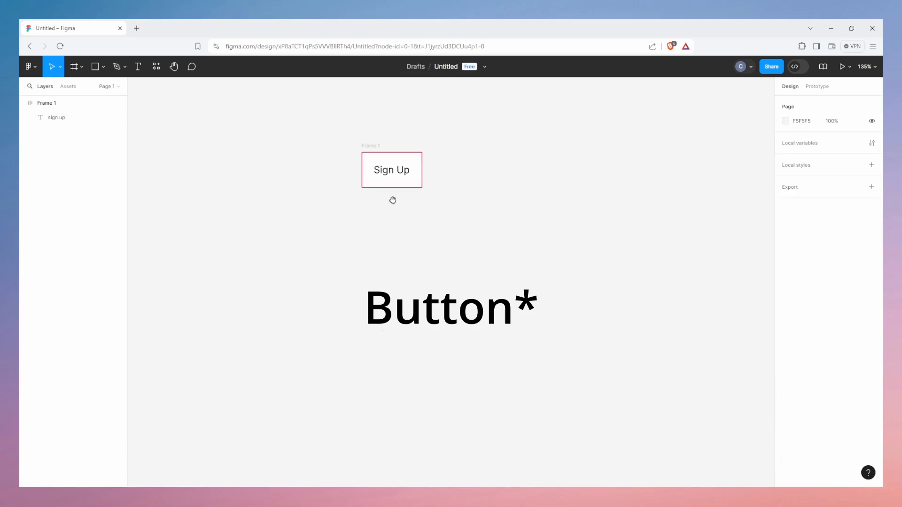
# - Turn the Sign Up frame into a component and add a second variant to it
pyautogui.click(371, 146)
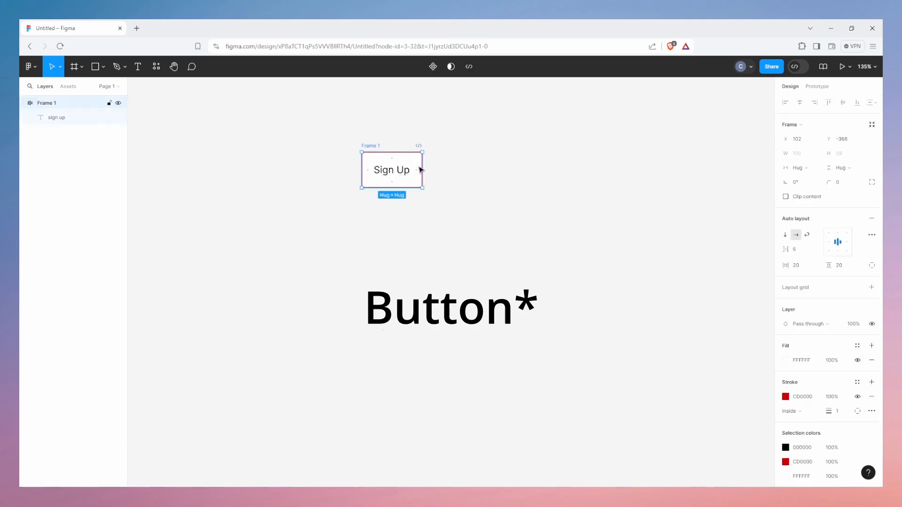
pyautogui.rightClick(378, 159)
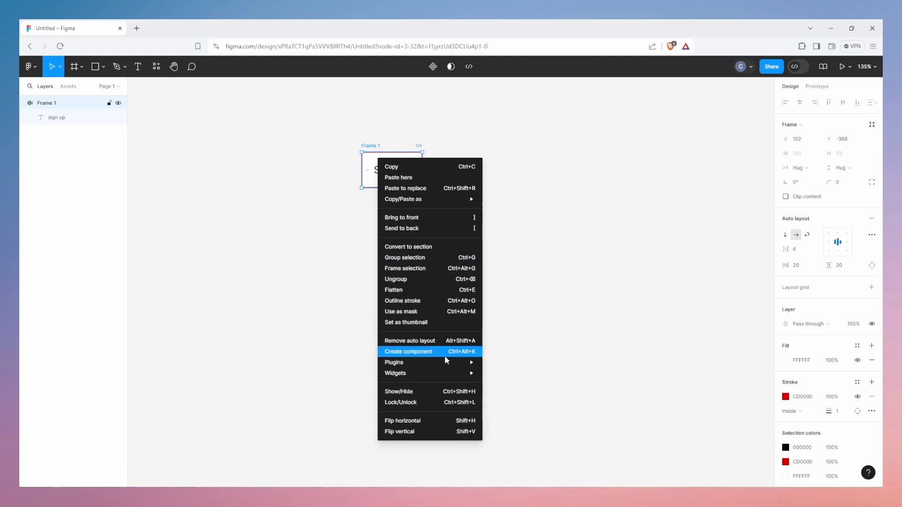
pyautogui.moveTo(448, 362)
pyautogui.click(448, 356)
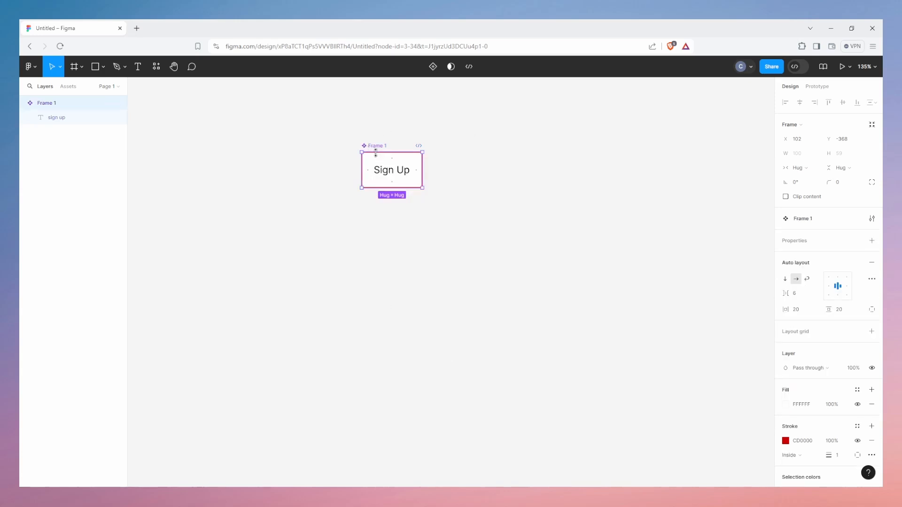
pyautogui.scroll(5, 368, 148)
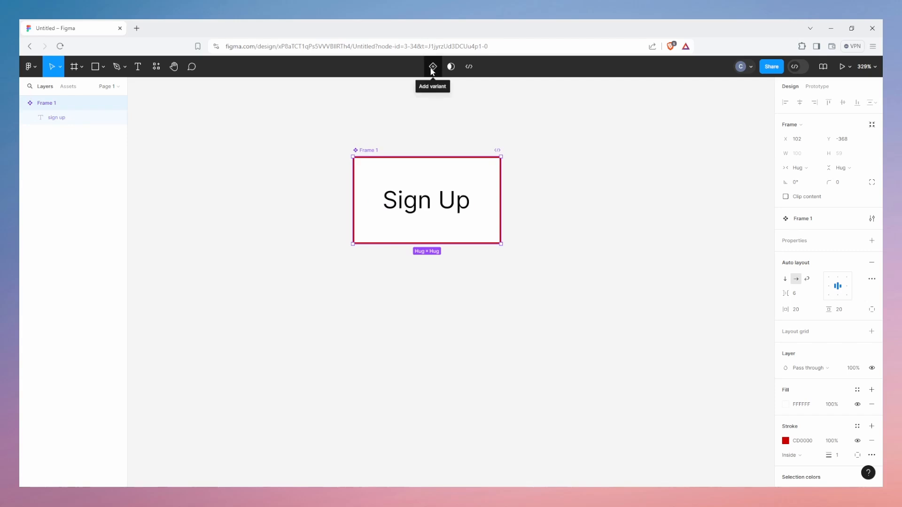
pyautogui.click(432, 71)
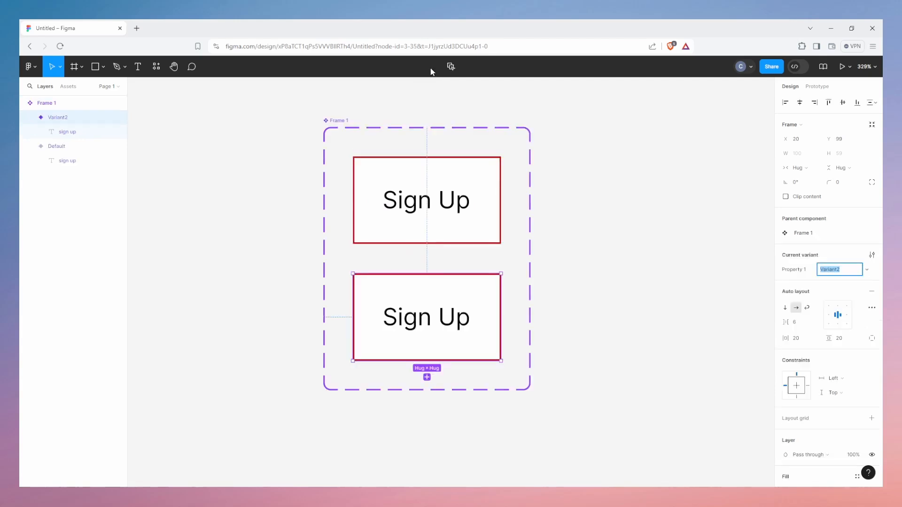
# - Set the second variant's horizontal and vertical auto layout padding to 10
pyautogui.click(445, 292)
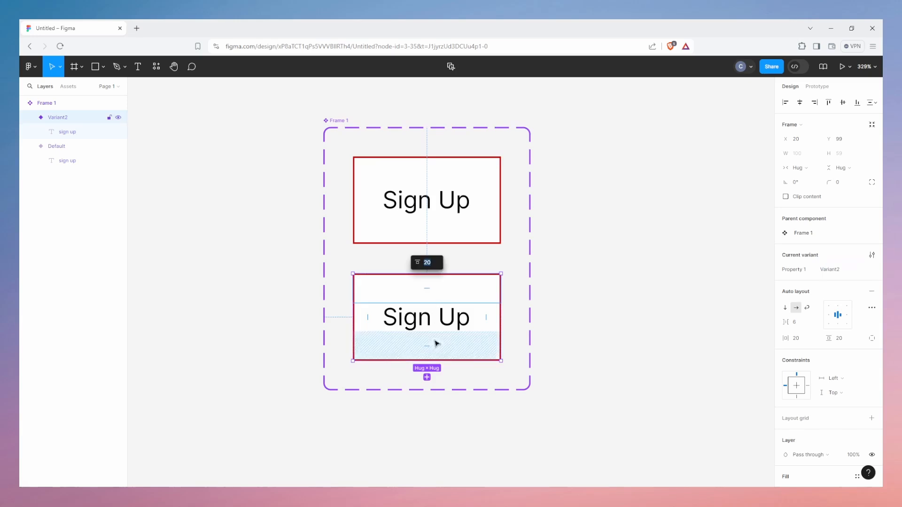
pyautogui.click(804, 344)
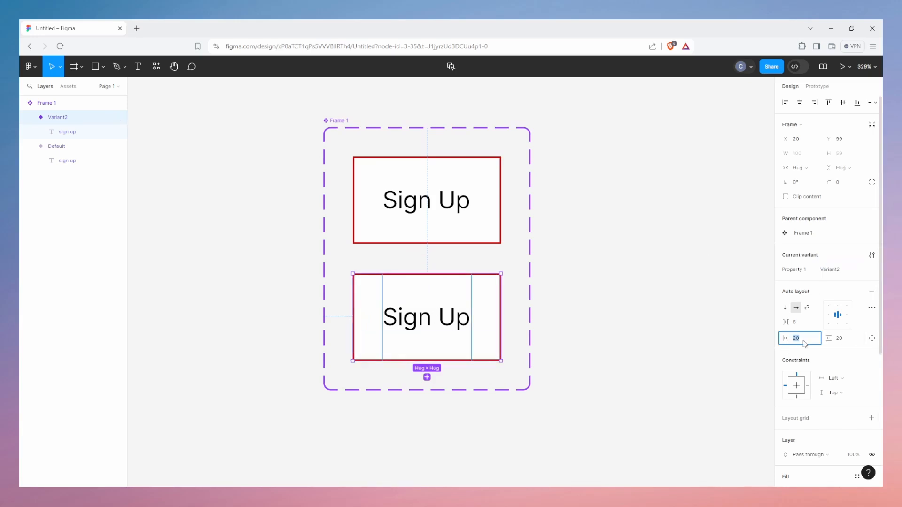
pyautogui.press('Return')
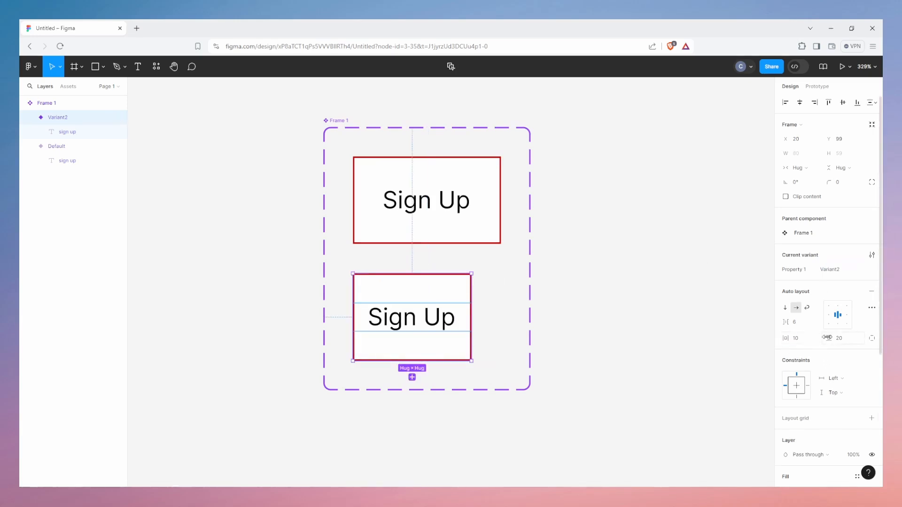
pyautogui.click(848, 345)
pyautogui.press('Return')
# - Change the second variant's fill from the colour picker to the bright purple 9B1EFD
pyautogui.scroll(-5, 848, 345)
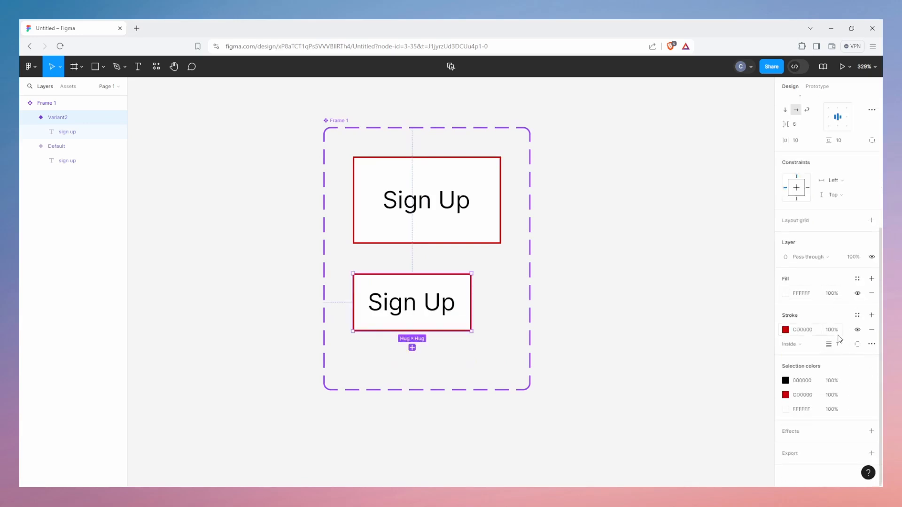
pyautogui.click(787, 294)
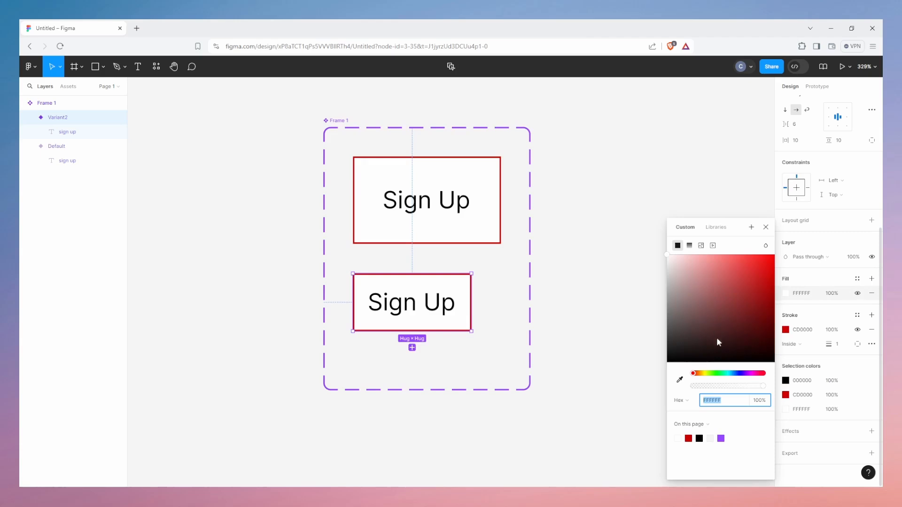
pyautogui.moveTo(717, 376); pyautogui.dragTo(747, 373)
pyautogui.moveTo(746, 328); pyautogui.dragTo(762, 255)
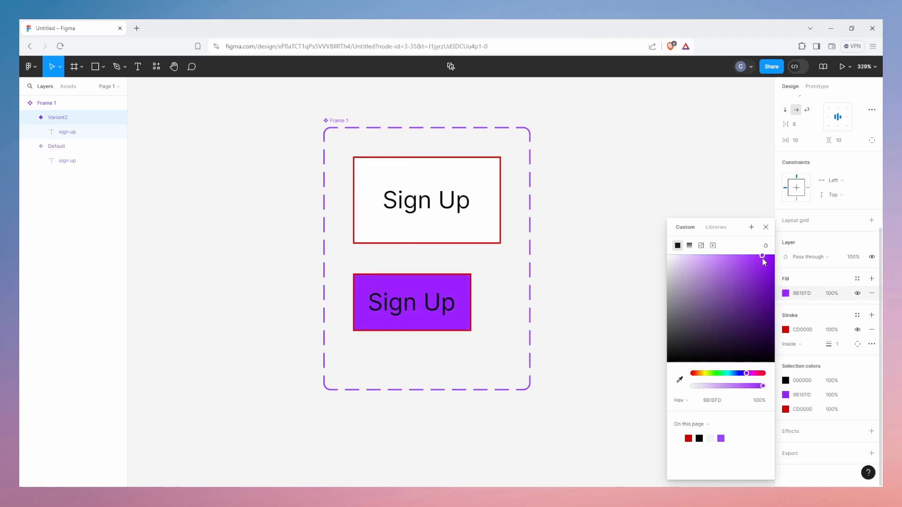
# - Recolour the Sign Up text in the purple variant to the yellow E5EA00
pyautogui.doubleClick(415, 308)
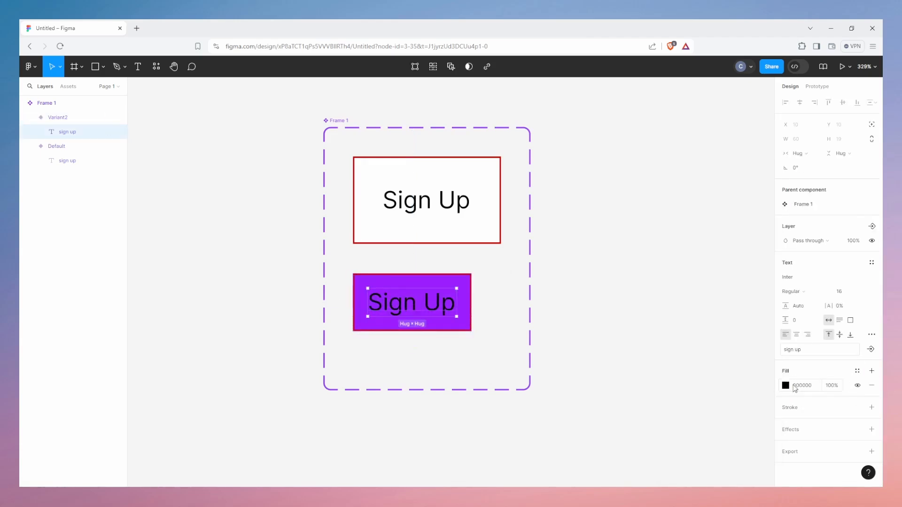
pyautogui.click(787, 386)
pyautogui.moveTo(716, 343); pyautogui.dragTo(774, 263)
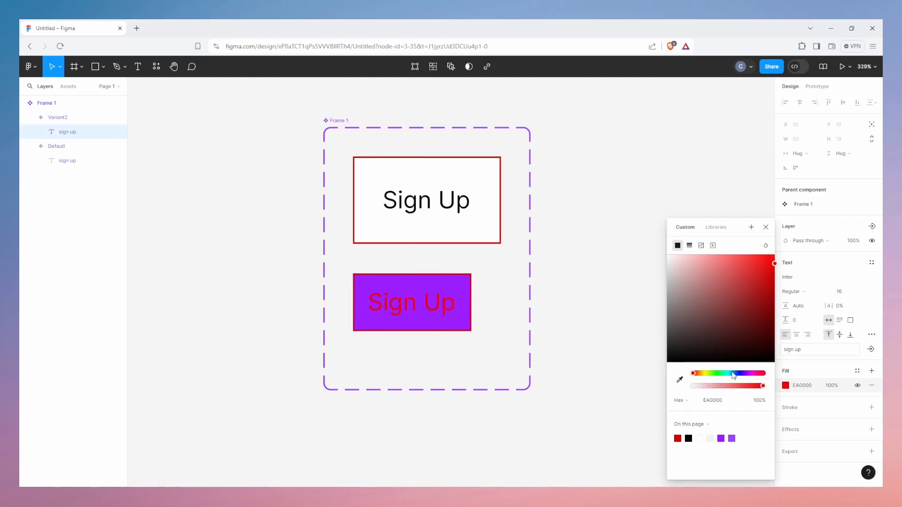
pyautogui.moveTo(734, 375); pyautogui.dragTo(707, 376)
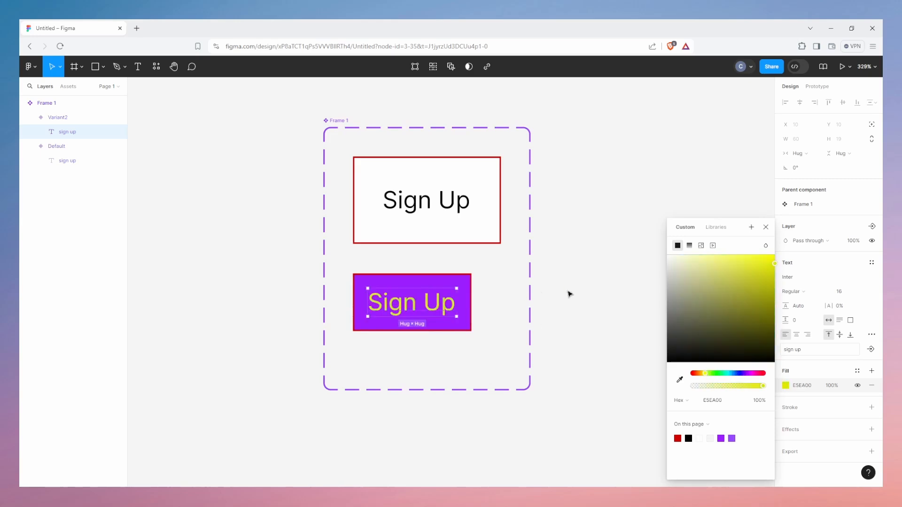
pyautogui.click(582, 289)
# - Move the purple variant inside the component set to about X 34, Y 102
pyautogui.click(450, 319)
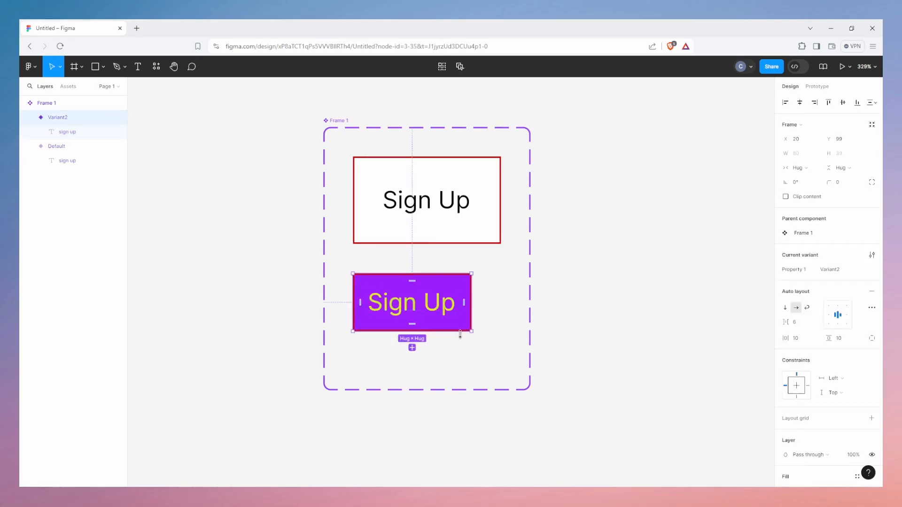
pyautogui.click(524, 281)
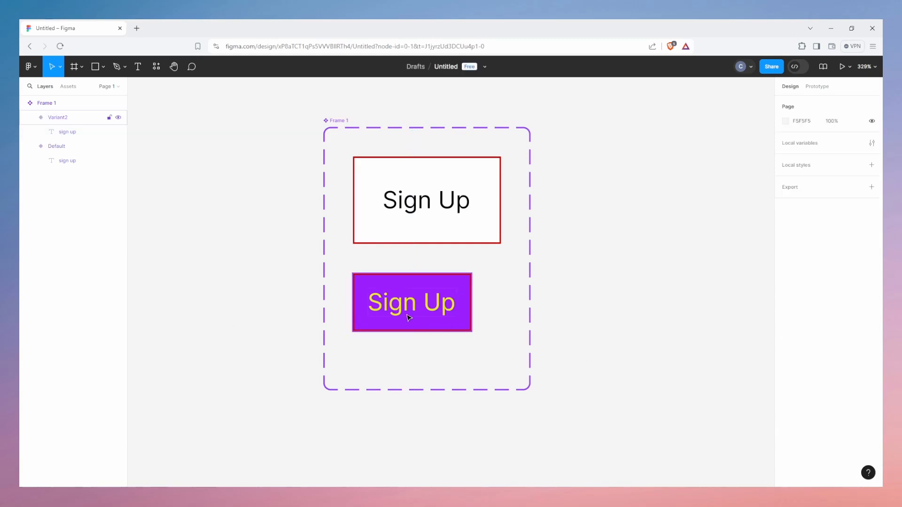
pyautogui.click(411, 322)
pyautogui.moveTo(430, 331); pyautogui.dragTo(450, 336)
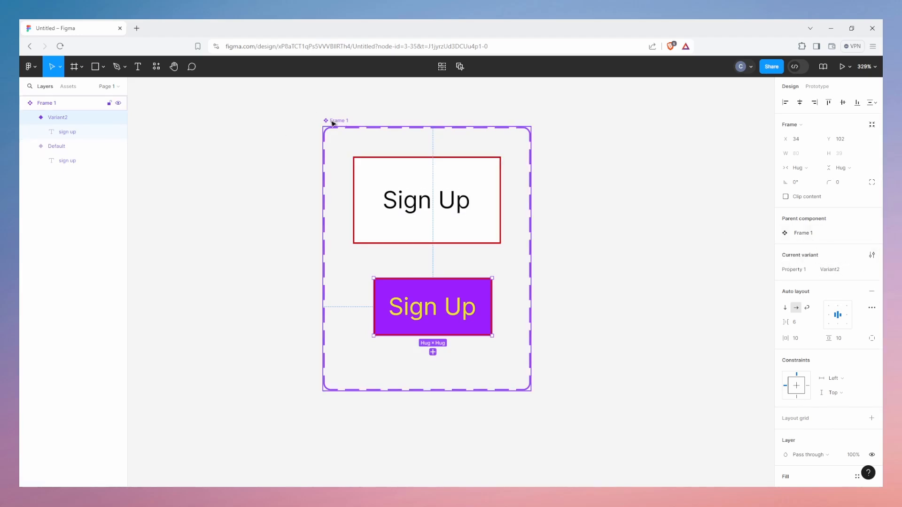
# - Examine the properties of the component set and of each variant, including padding and the Property 1 name
pyautogui.click(350, 125)
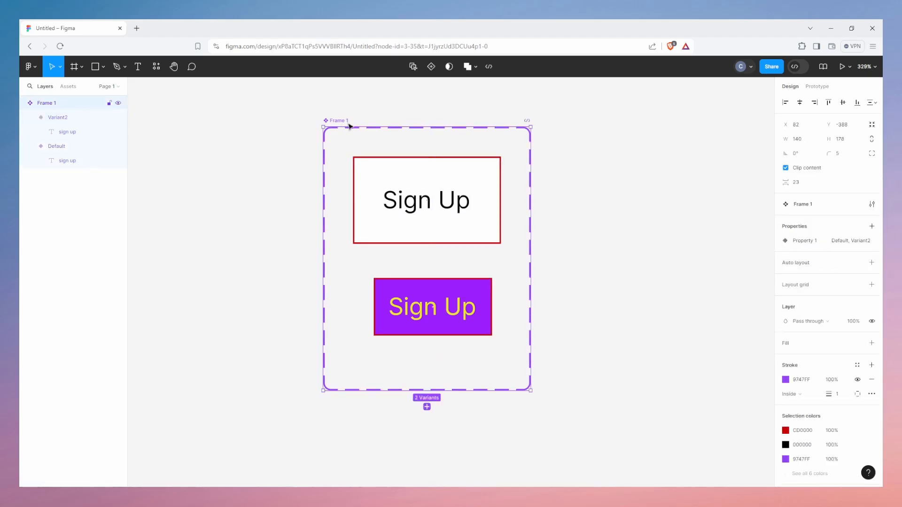
pyautogui.click(417, 241)
pyautogui.scroll(-3, 844, 298)
pyautogui.scroll(3, 843, 298)
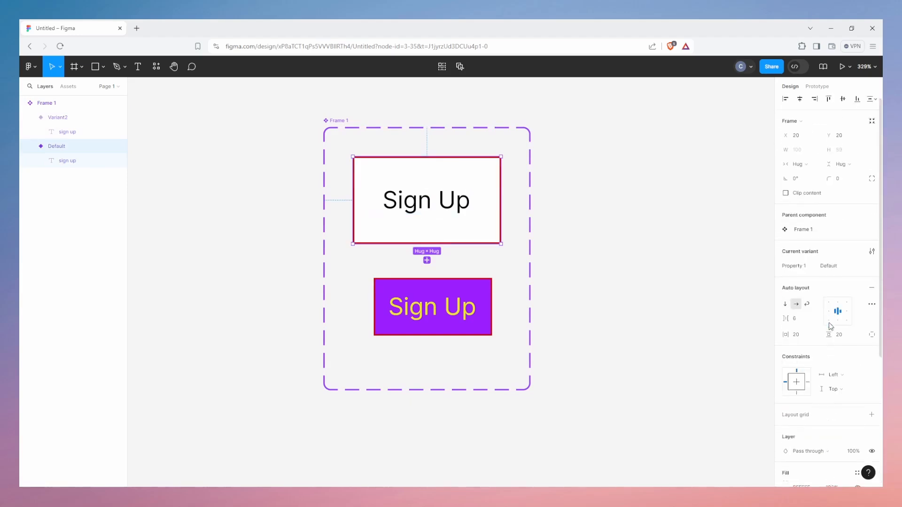
pyautogui.click(421, 282)
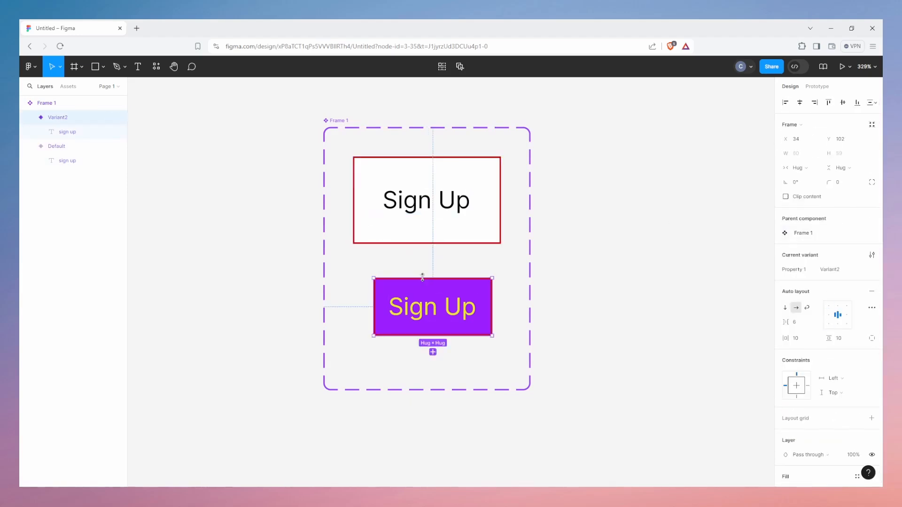
pyautogui.doubleClick(801, 269)
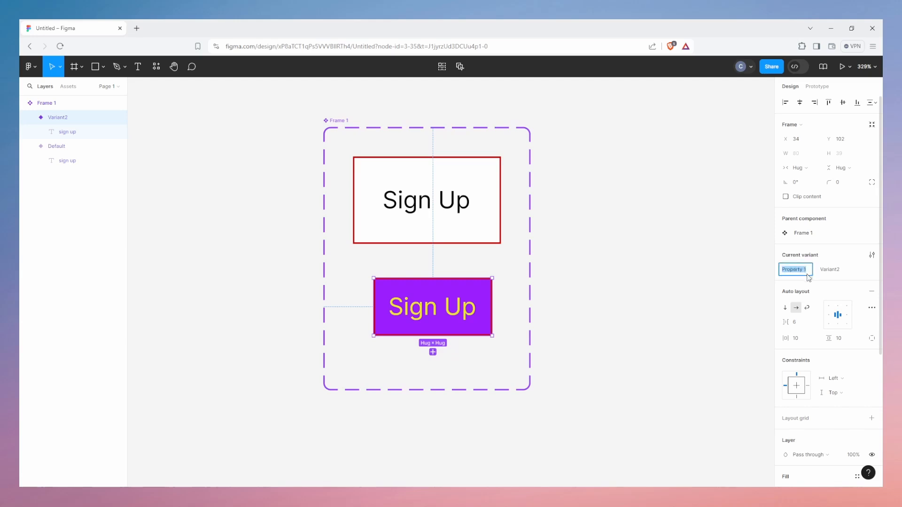
pyautogui.press('Return')
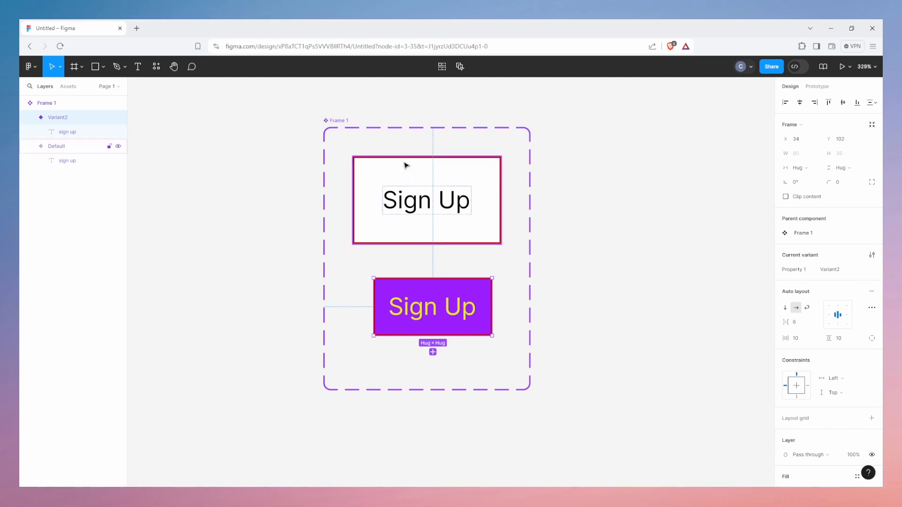
# - Rename the white variant's Property 1 value to State1
pyautogui.click(426, 244)
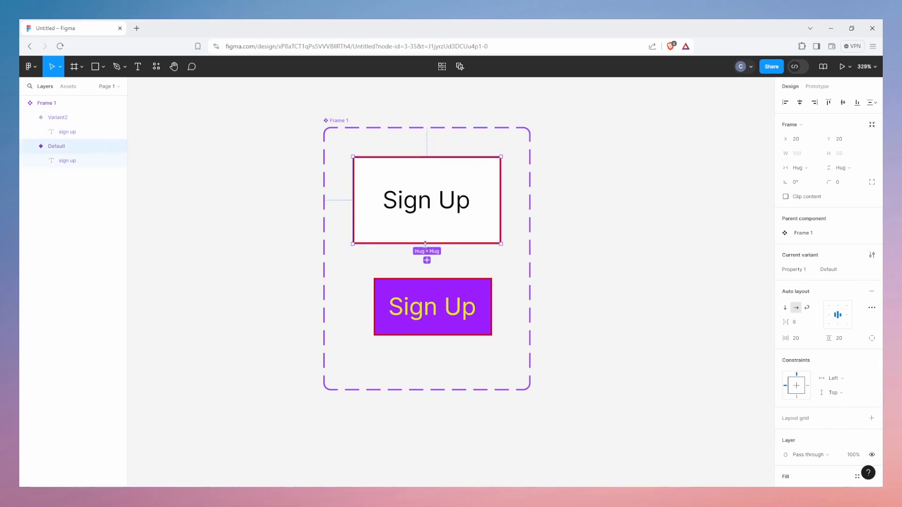
pyautogui.click(835, 275)
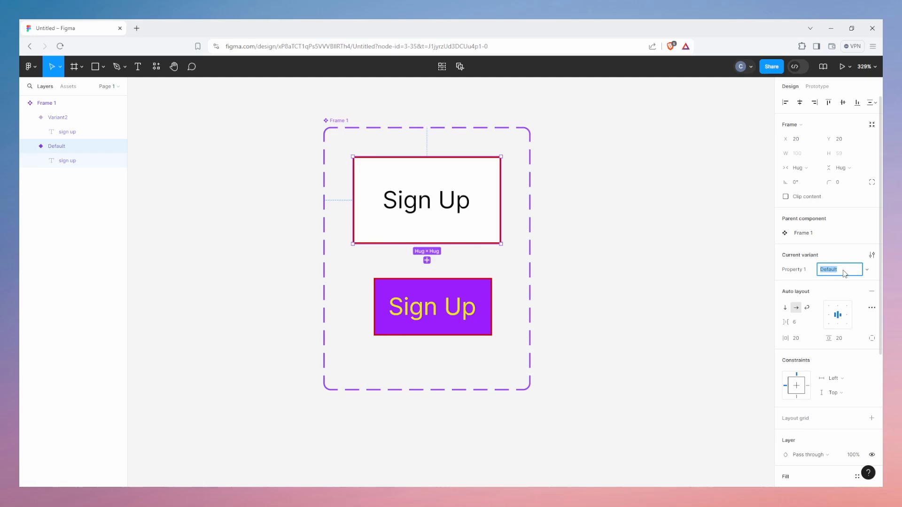
pyautogui.press('BackSpace')
pyautogui.press('Return')
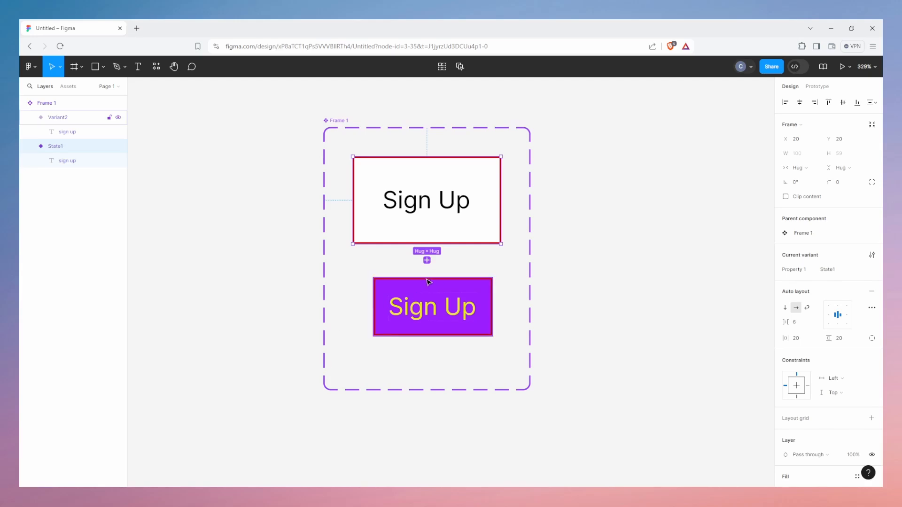
# - Rename the purple variant's Property 1 value to State2 and check both variants' names
pyautogui.click(430, 287)
pyautogui.click(840, 275)
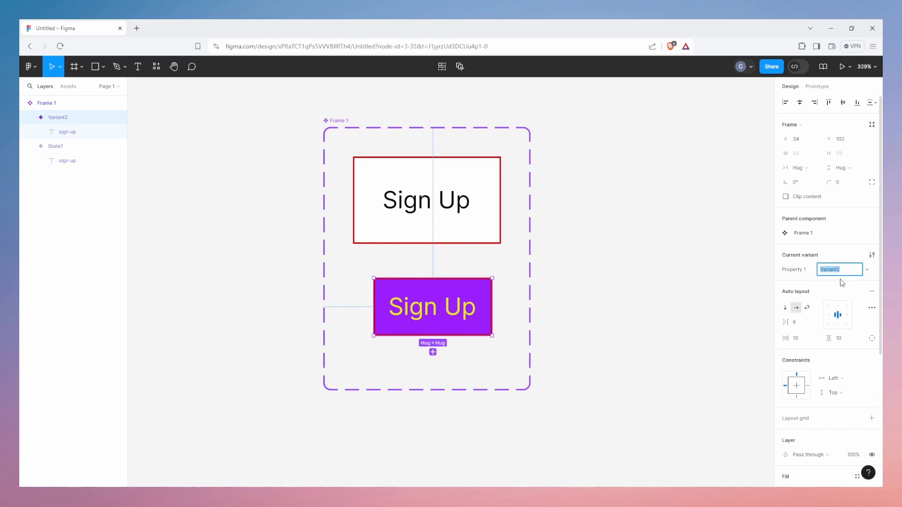
pyautogui.write('State2')
pyautogui.press('Return')
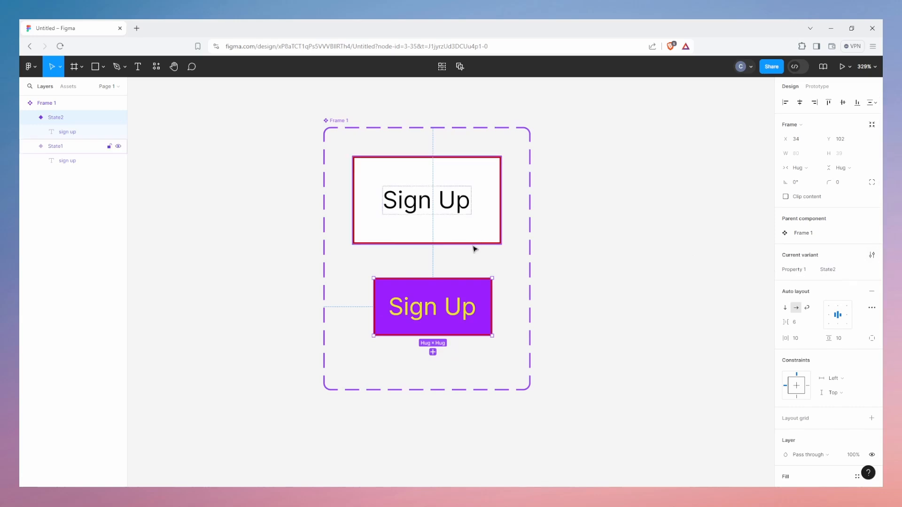
pyautogui.click(472, 246)
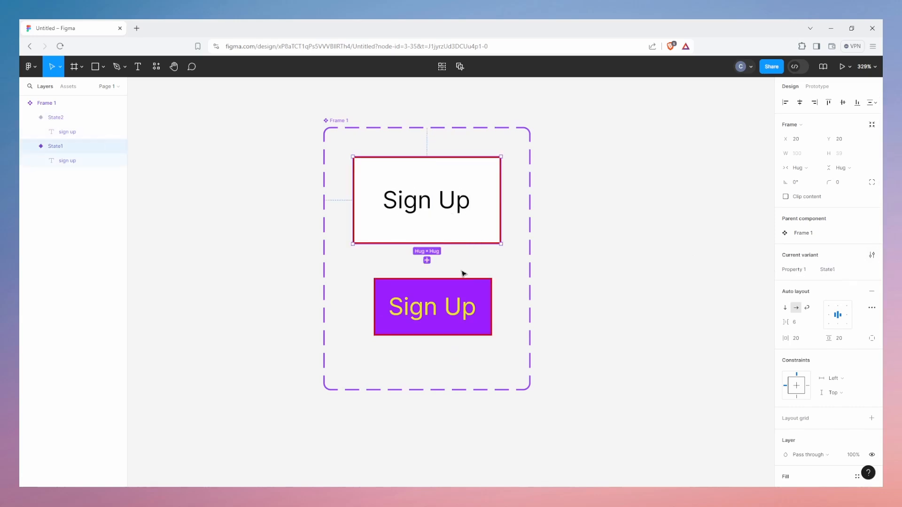
pyautogui.click(409, 285)
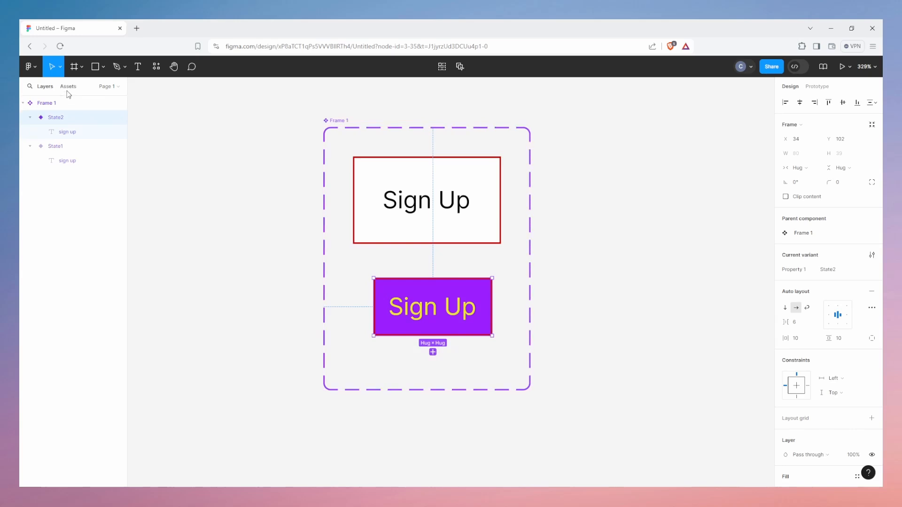
# - Move the component set to about X -13, Y -400 and place an instance of the Frame 1 component at about X 344, Y -351
pyautogui.moveTo(338, 120); pyautogui.dragTo(195, 105)
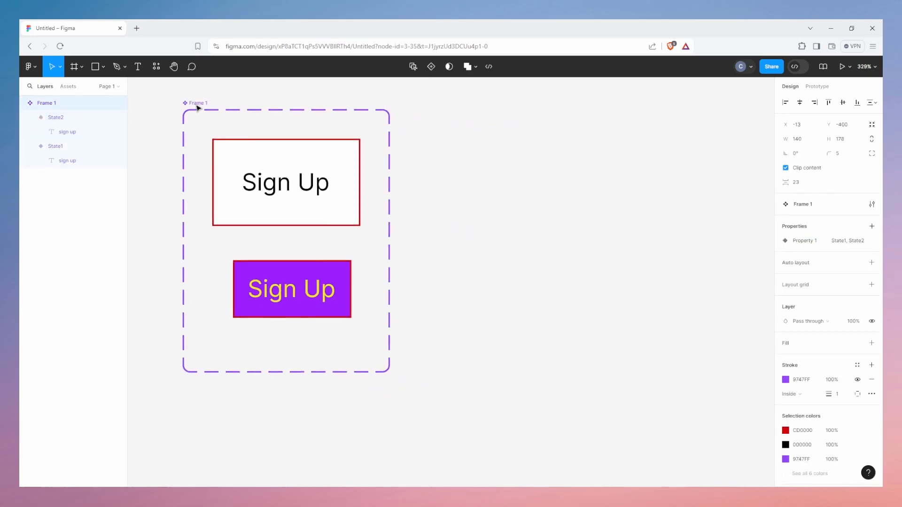
pyautogui.click(73, 88)
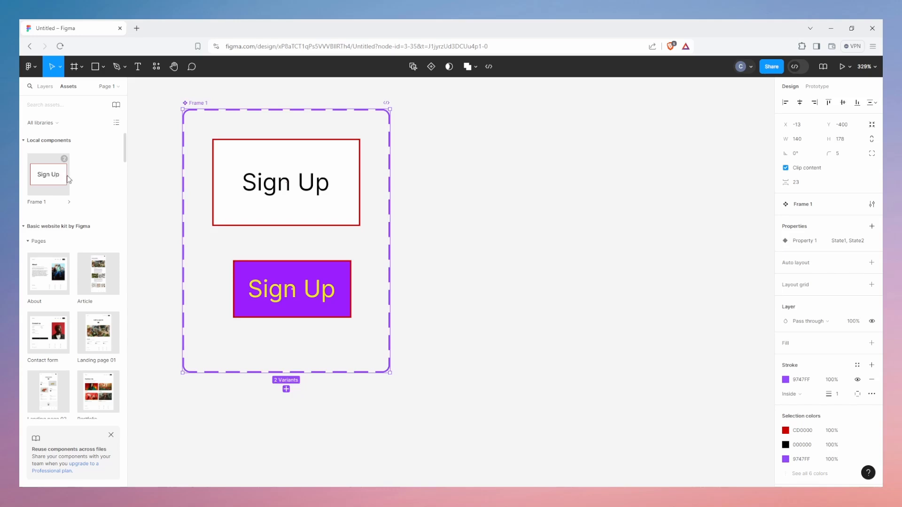
pyautogui.moveTo(65, 178); pyautogui.dragTo(598, 207)
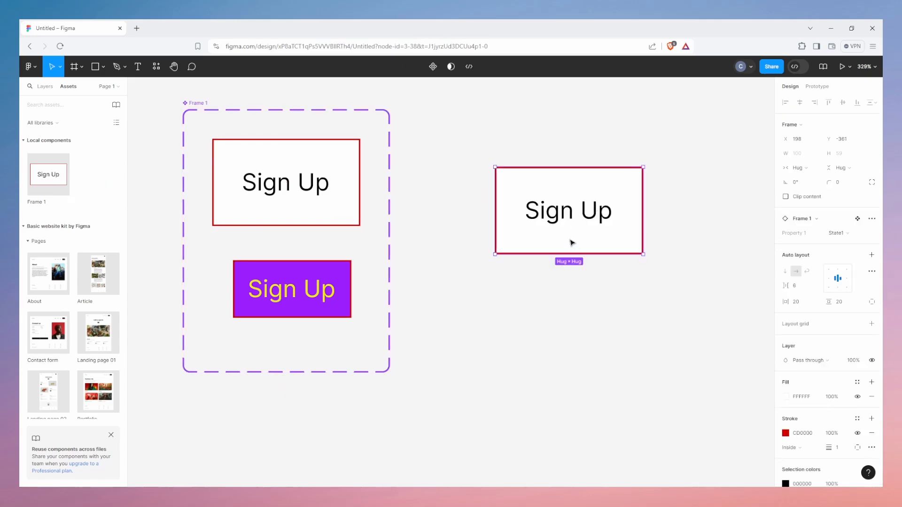
pyautogui.scroll(-5, 567, 237)
pyautogui.moveTo(567, 233); pyautogui.dragTo(632, 238)
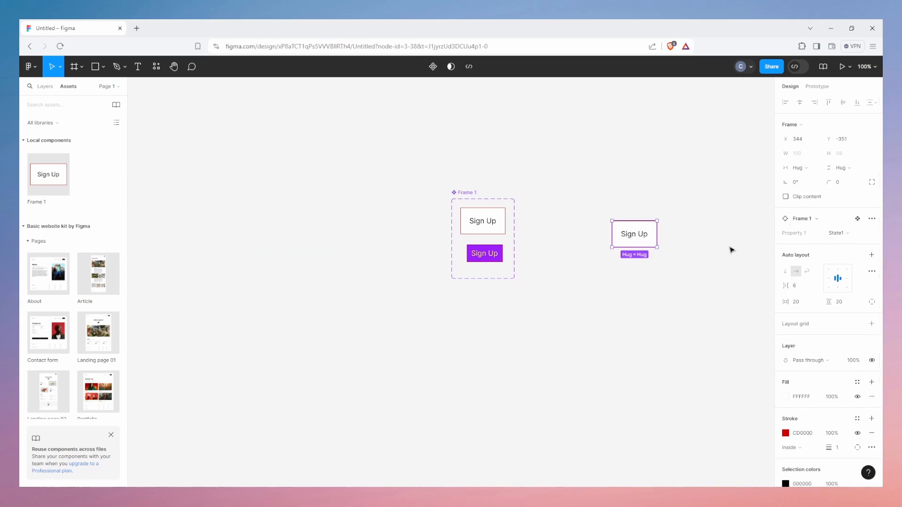
# - Switch the placed instance's Property 1 to State2 and check its colours and text settings
pyautogui.click(851, 235)
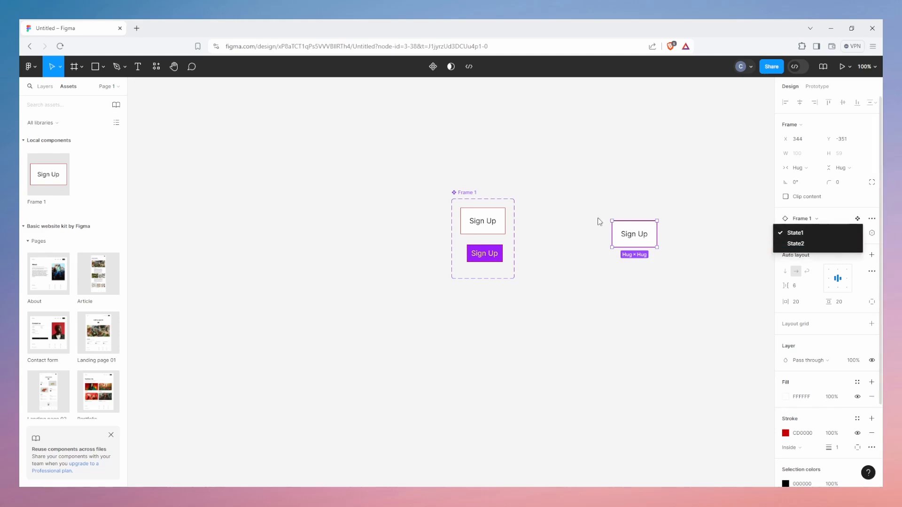
pyautogui.click(809, 244)
pyautogui.scroll(5, 676, 256)
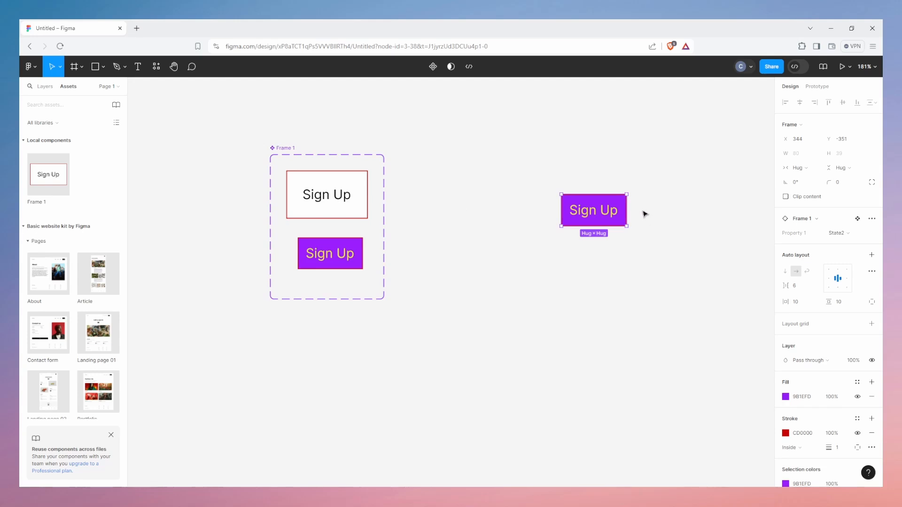
pyautogui.scroll(5, 611, 213)
pyautogui.scroll(-5, 611, 213)
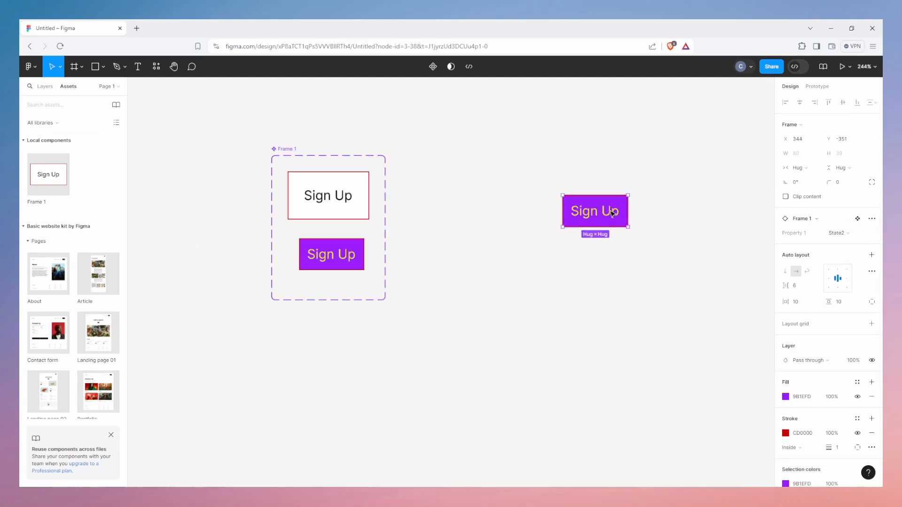
pyautogui.scroll(-3, 869, 275)
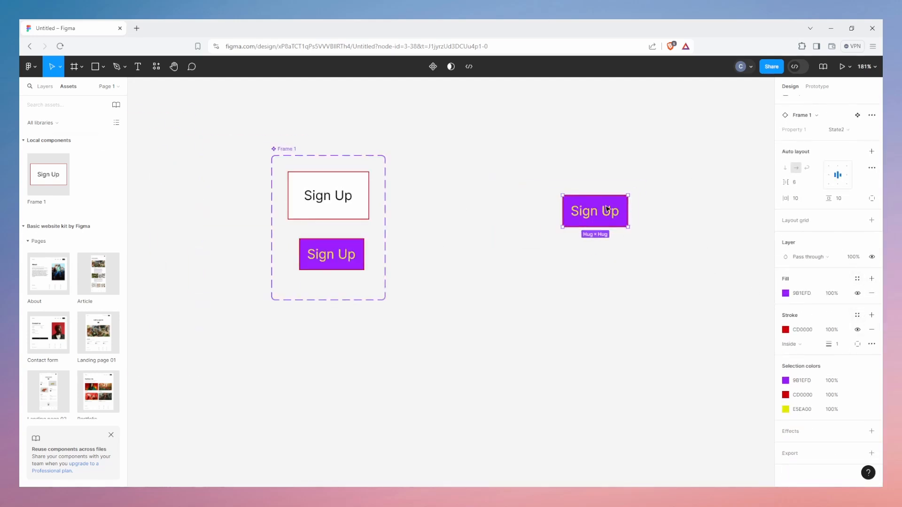
pyautogui.doubleClick(605, 217)
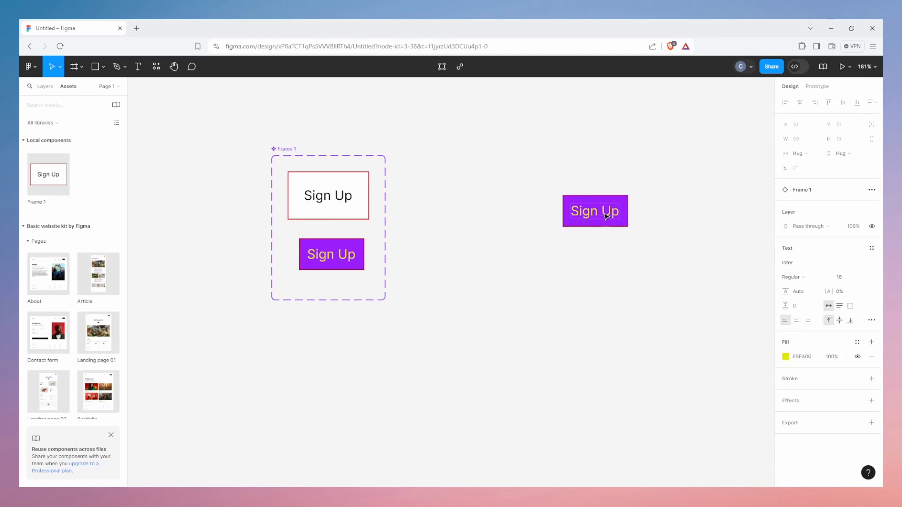
pyautogui.click(565, 261)
# - Move the component set to about X -52, Y -407 and create a property named Text with value "sign up" from the white variant's label
pyautogui.moveTo(278, 168); pyautogui.dragTo(246, 161)
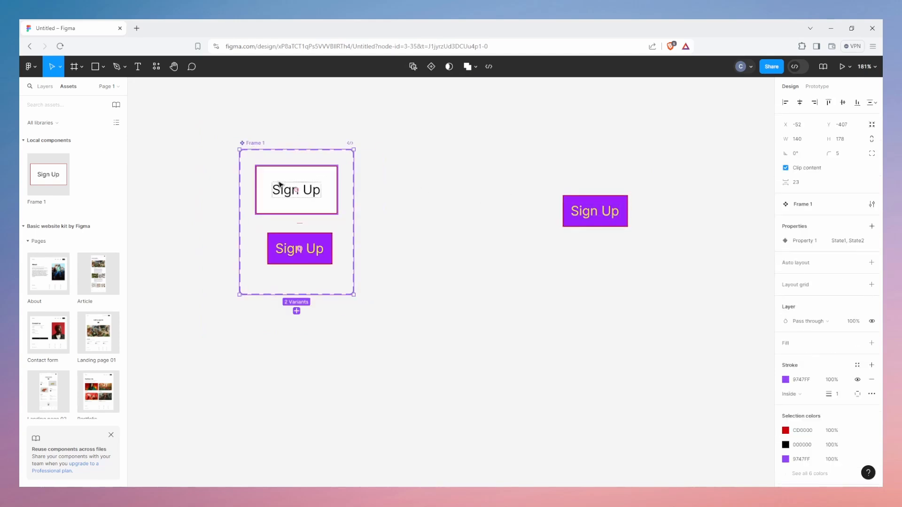
pyautogui.doubleClick(291, 193)
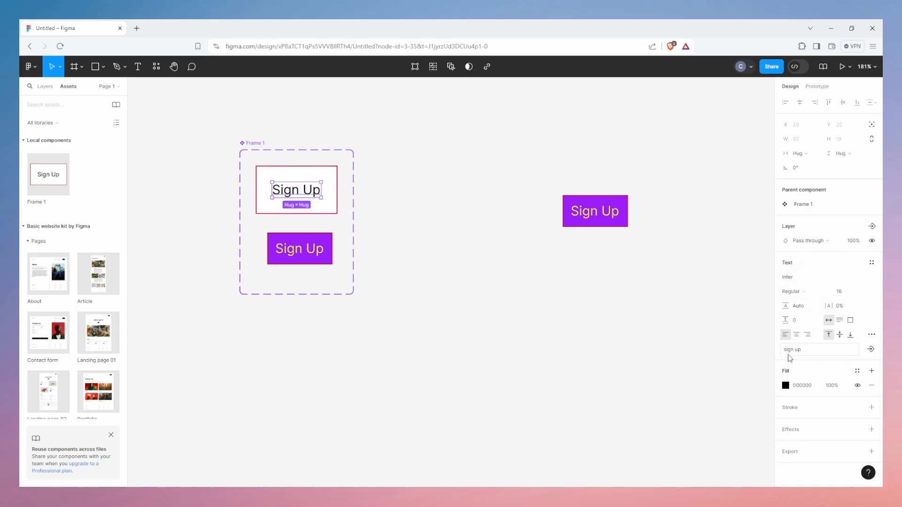
pyautogui.click(871, 350)
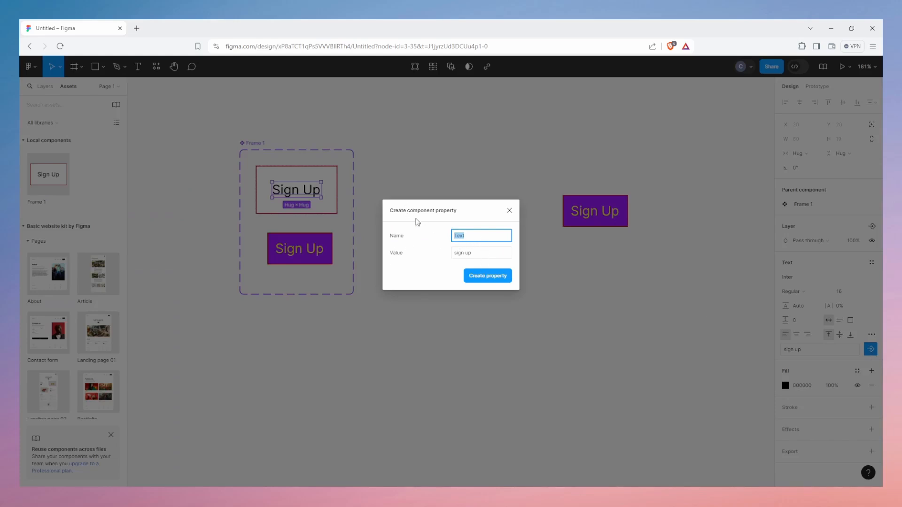
pyautogui.click(490, 256)
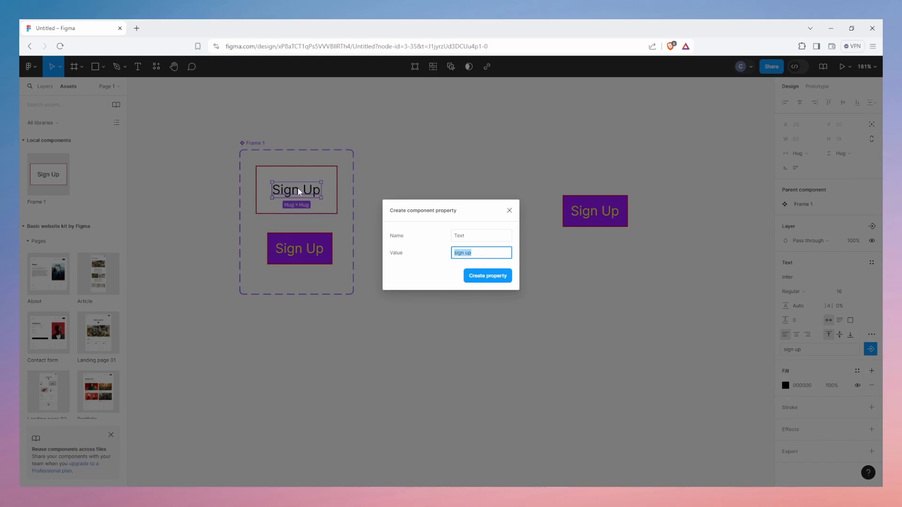
pyautogui.click(458, 237)
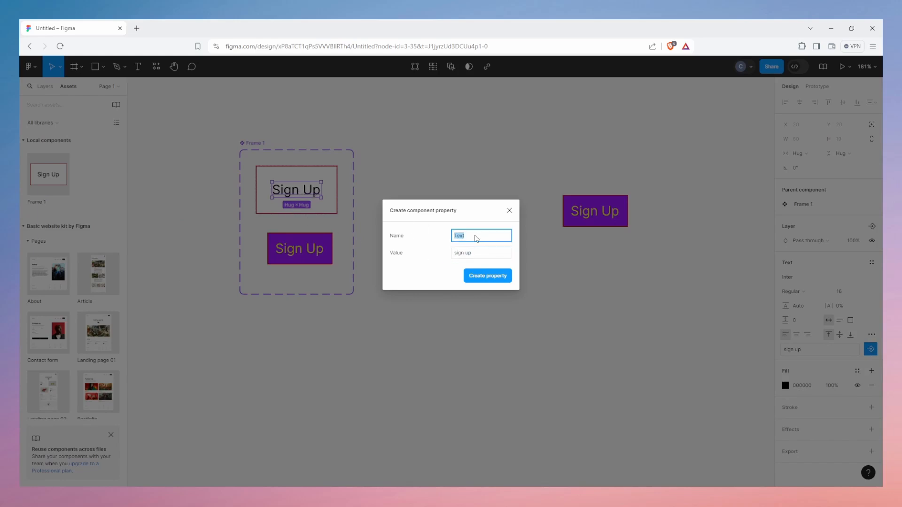
pyautogui.click(472, 253)
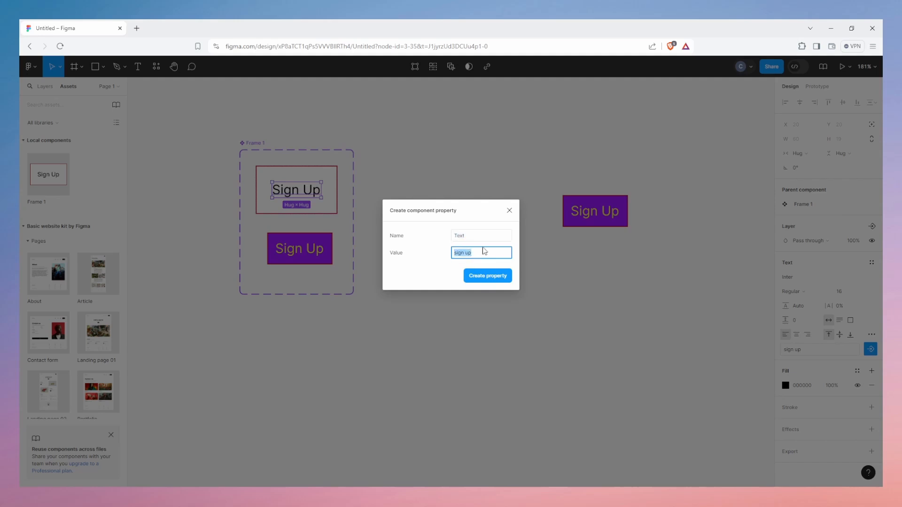
pyautogui.click(494, 280)
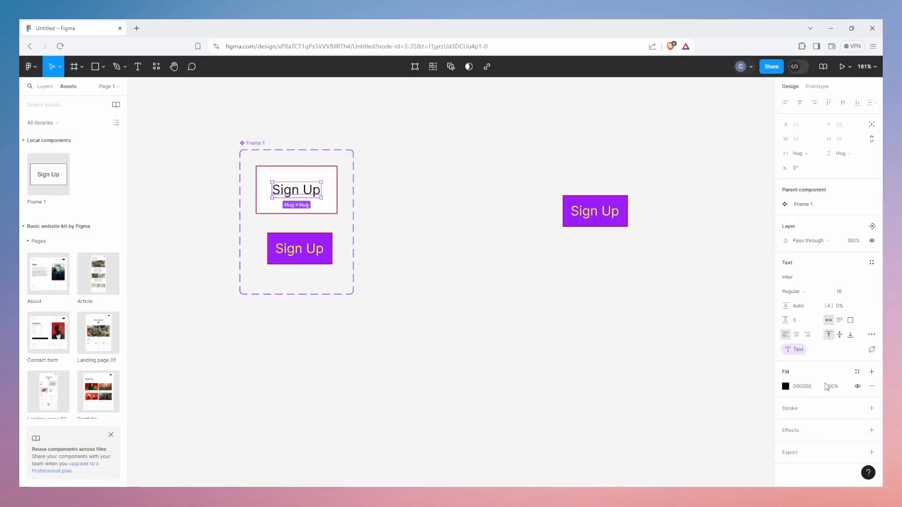
# - Replace the purple instance with a fresh Frame 1 instance placed at about X 337, Y -373
pyautogui.click(573, 206)
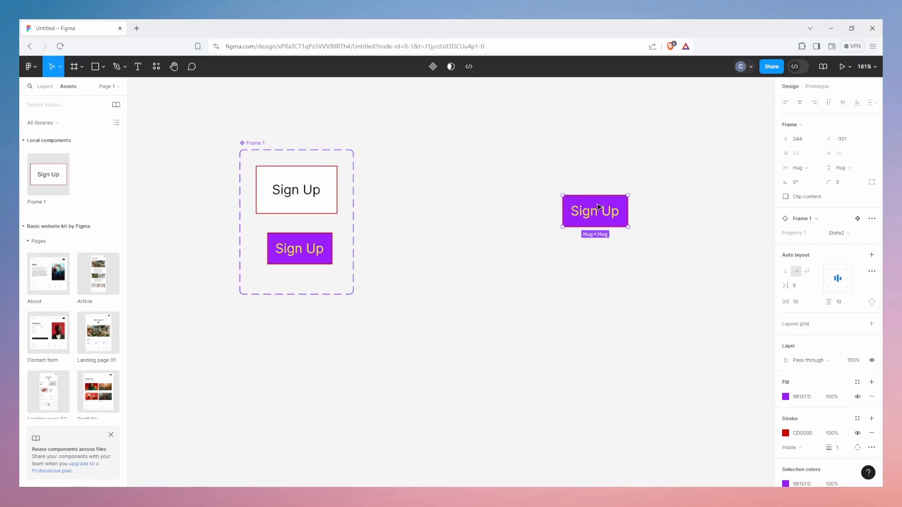
pyautogui.press('Delete')
pyautogui.moveTo(47, 172); pyautogui.dragTo(580, 195)
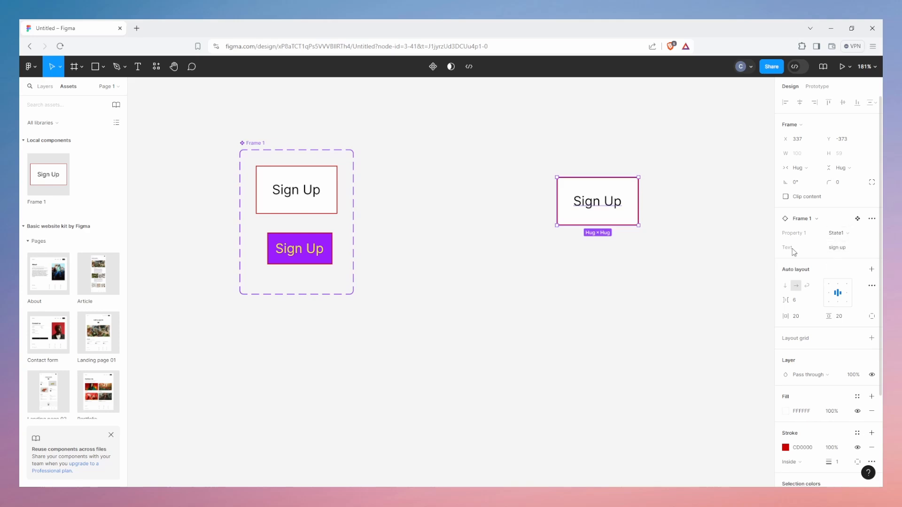
# - Set the new instance's Text property to "Sign for the Newsletter"
pyautogui.click(847, 248)
pyautogui.doubleClick(852, 253)
pyautogui.hotkey('ctrl', 'a')
pyautogui.write('Si')
pyautogui.write('gn for the Newsle')
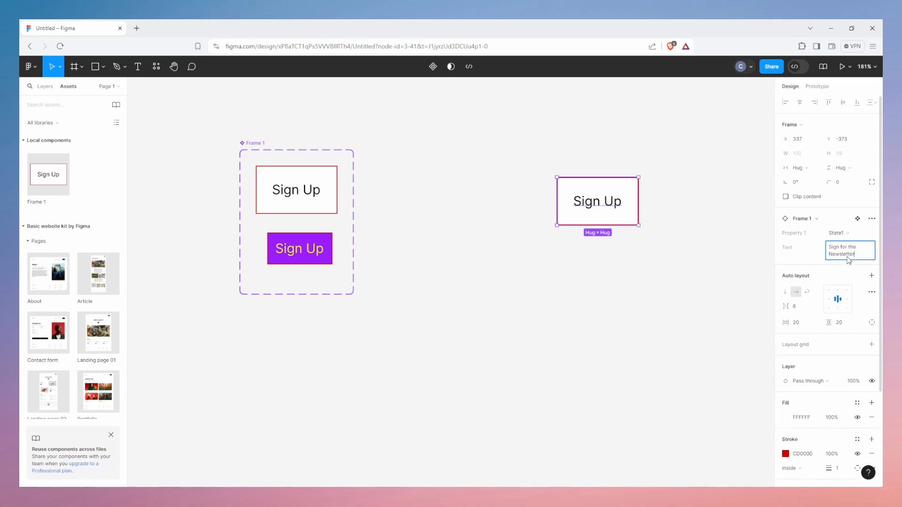
pyautogui.press('Return')
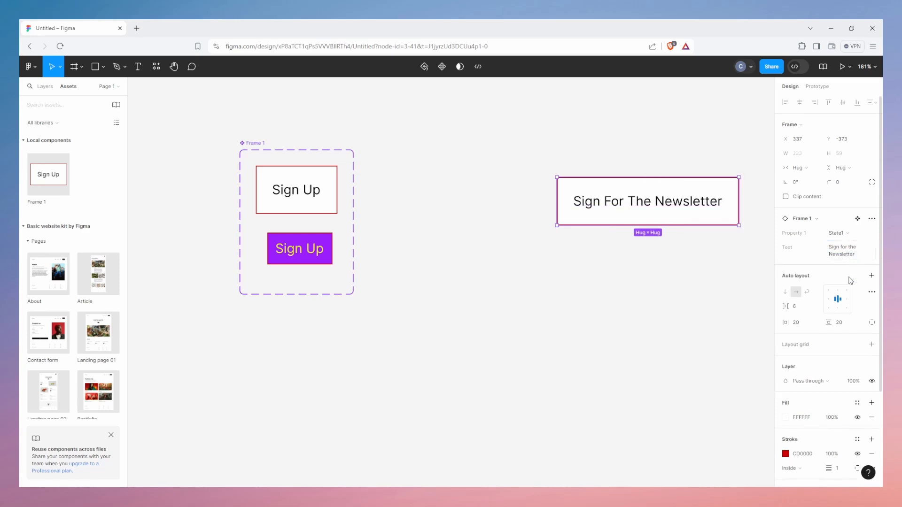
# - Move the newsletter instance to about X 244, Y -367 and select the whole instance
pyautogui.moveTo(654, 222); pyautogui.dragTo(584, 225)
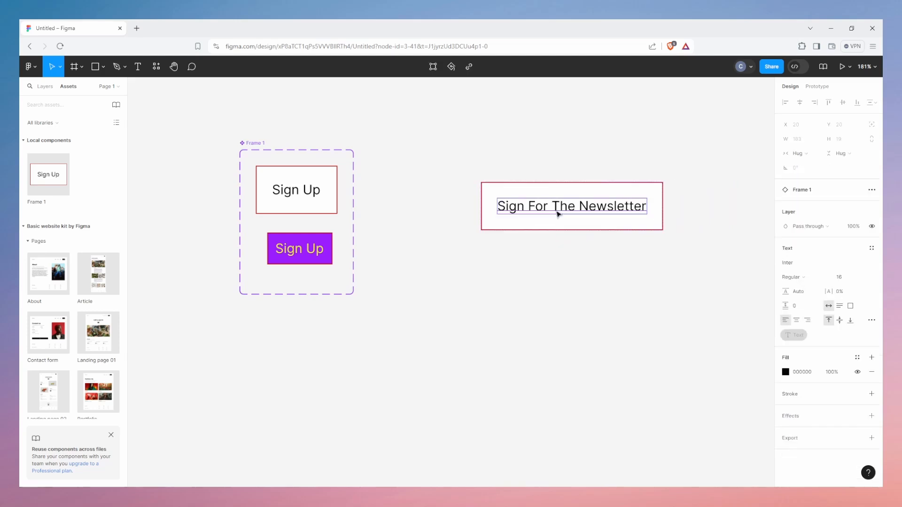
pyautogui.click(590, 310)
pyautogui.click(533, 207)
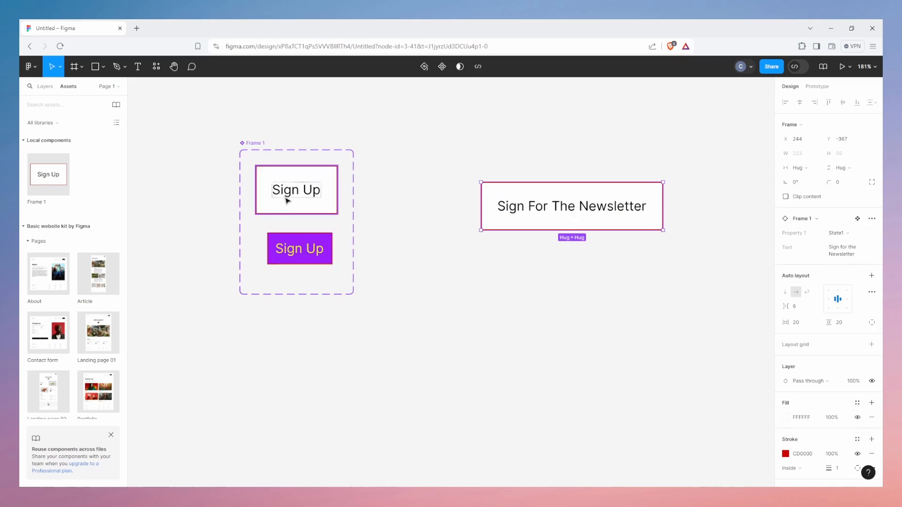
# - Start a visibility property for the white variant's label and review its True and False options, keeping True
pyautogui.doubleClick(298, 190)
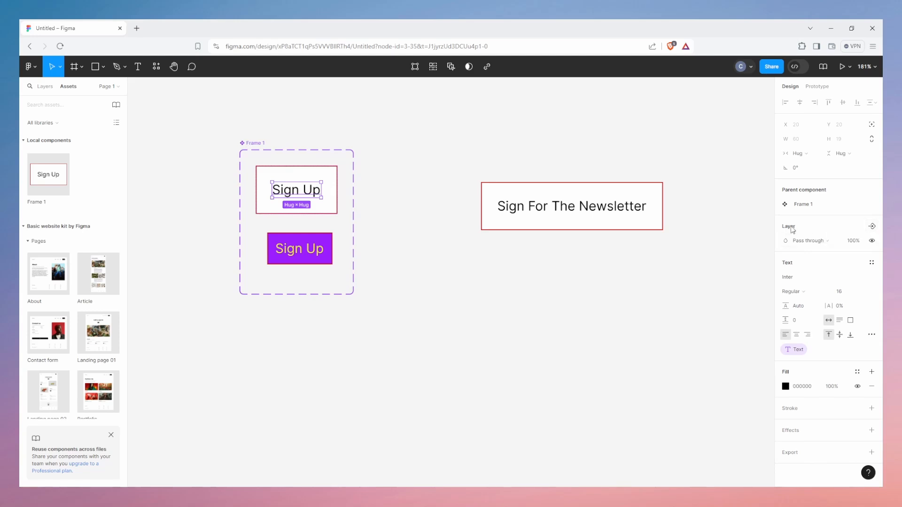
pyautogui.click(872, 227)
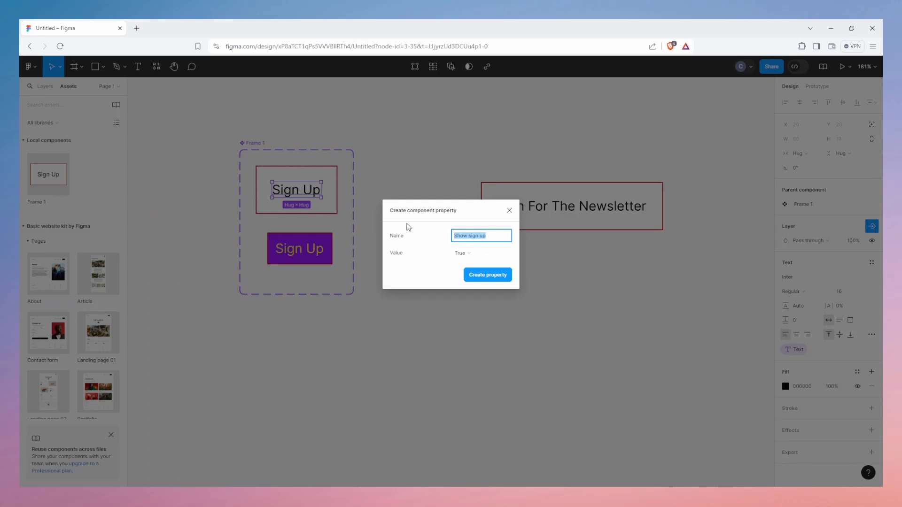
pyautogui.moveTo(439, 221); pyautogui.dragTo(531, 226)
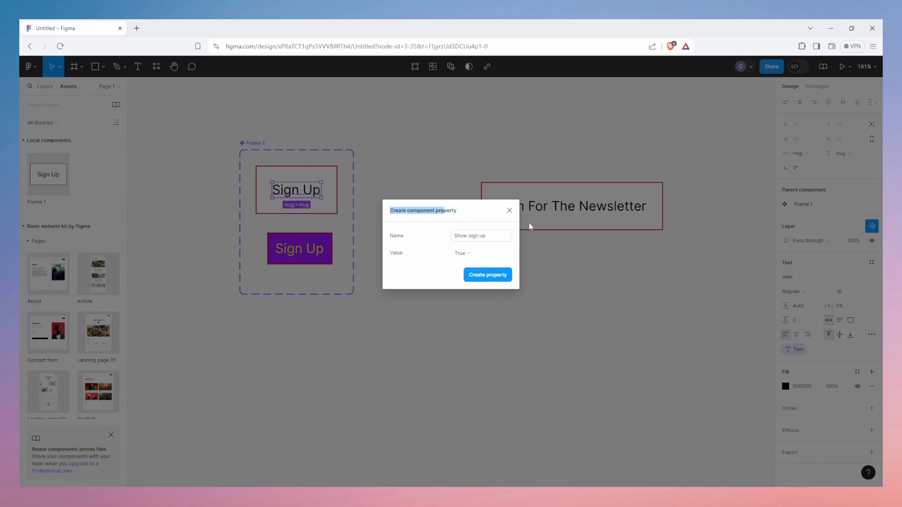
pyautogui.click(465, 237)
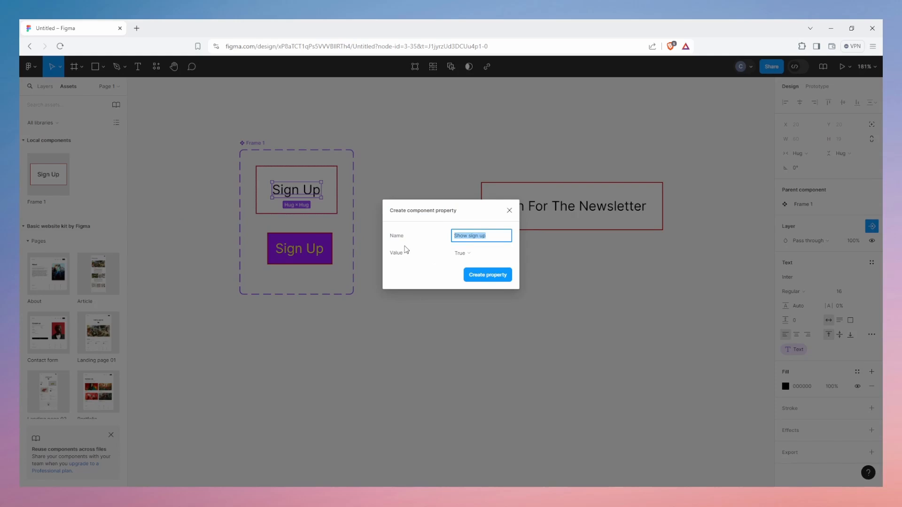
pyautogui.click(481, 256)
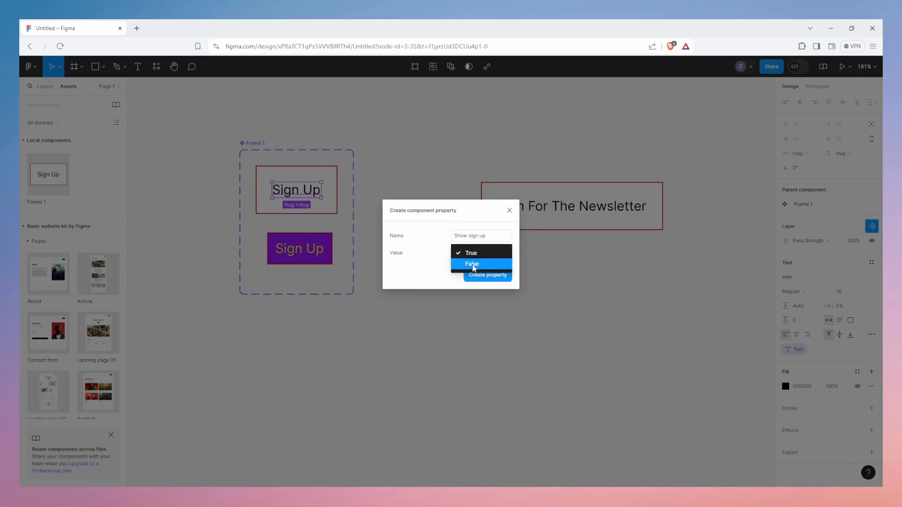
pyautogui.click(472, 258)
pyautogui.click(488, 238)
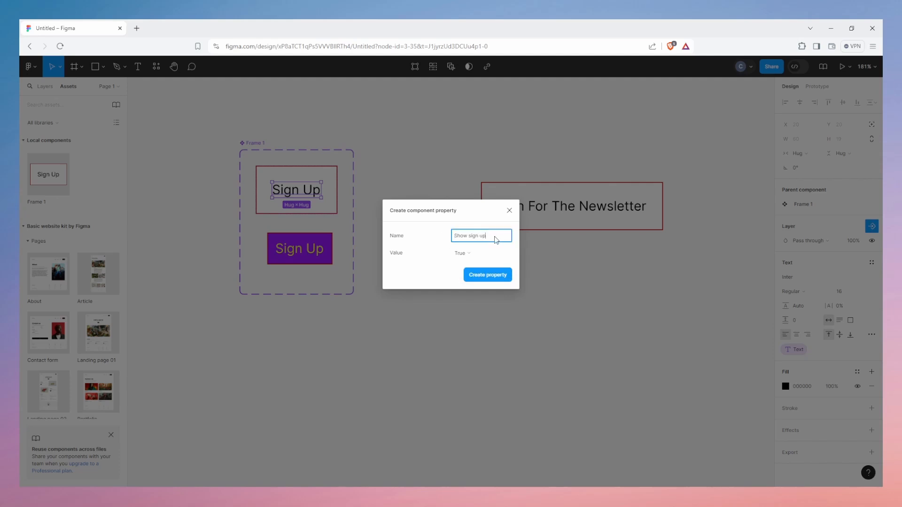
pyautogui.moveTo(496, 240); pyautogui.dragTo(457, 238)
pyautogui.click(468, 254)
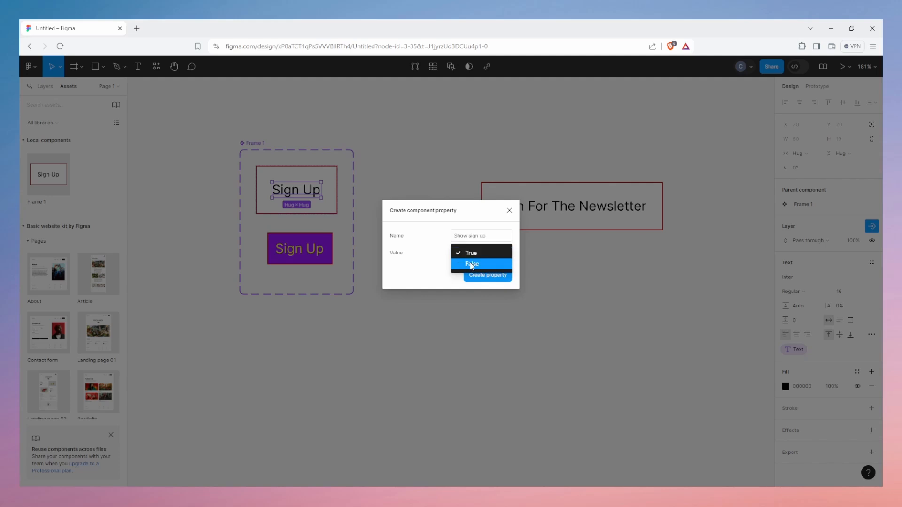
pyautogui.click(477, 258)
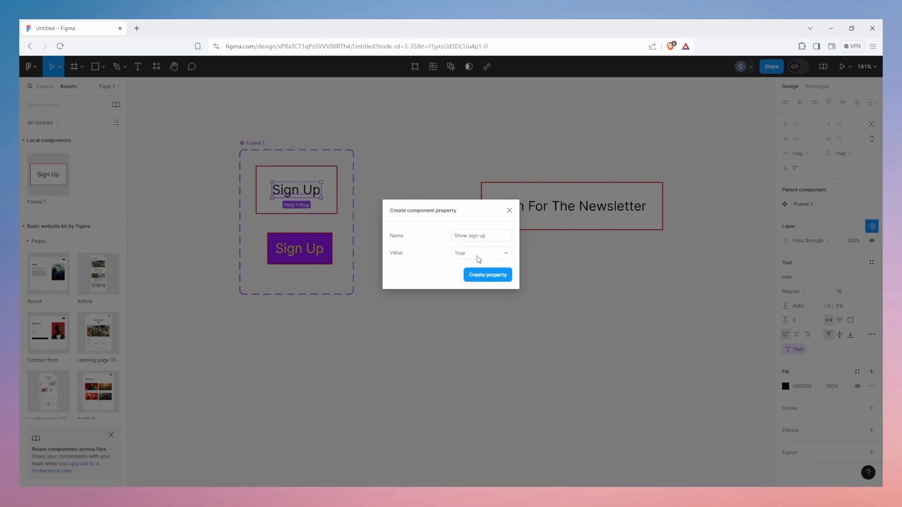
pyautogui.click(473, 254)
pyautogui.click(472, 264)
pyautogui.click(472, 254)
pyautogui.click(472, 243)
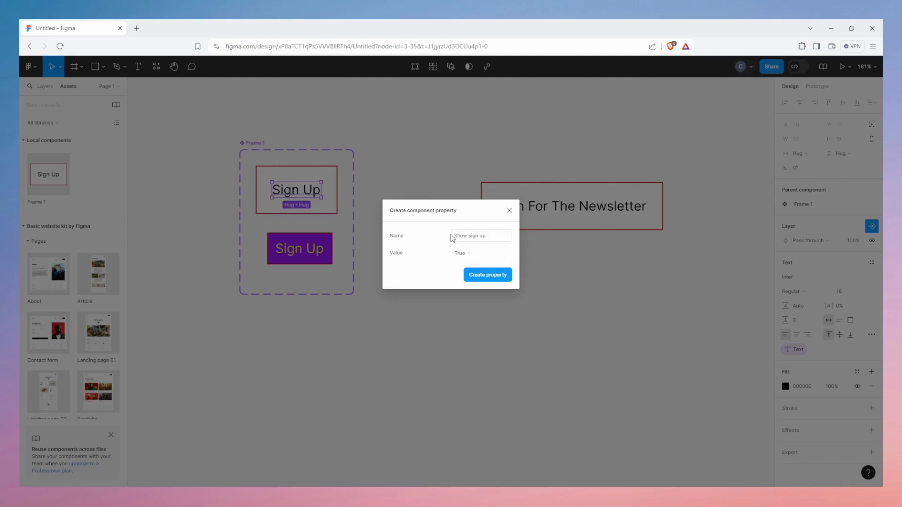
# - Name the label's visibility property Show Text and create it
pyautogui.click(475, 240)
pyautogui.click(493, 240)
pyautogui.moveTo(469, 236); pyautogui.dragTo(510, 238)
pyautogui.click(482, 275)
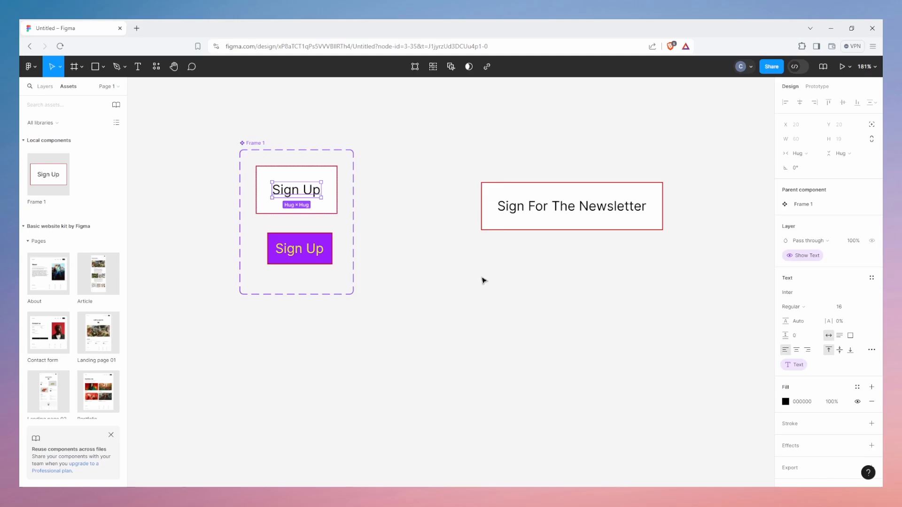
# - Test the Show Text property on the newsletter instance by turning it off and back on
pyautogui.click(540, 223)
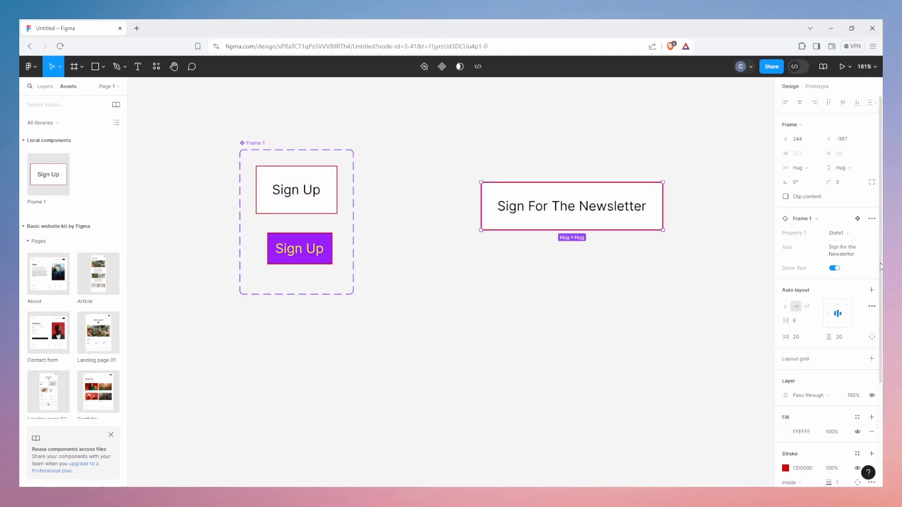
pyautogui.click(834, 269)
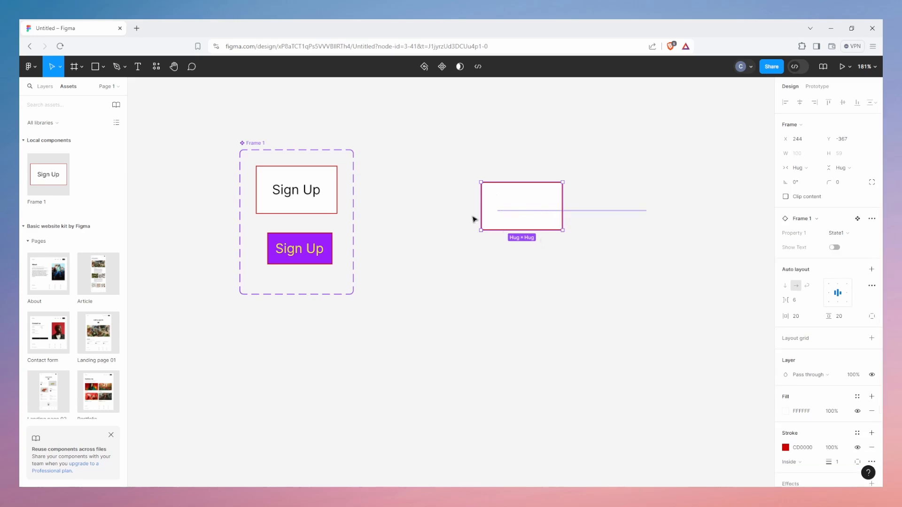
pyautogui.click(838, 251)
pyautogui.click(731, 248)
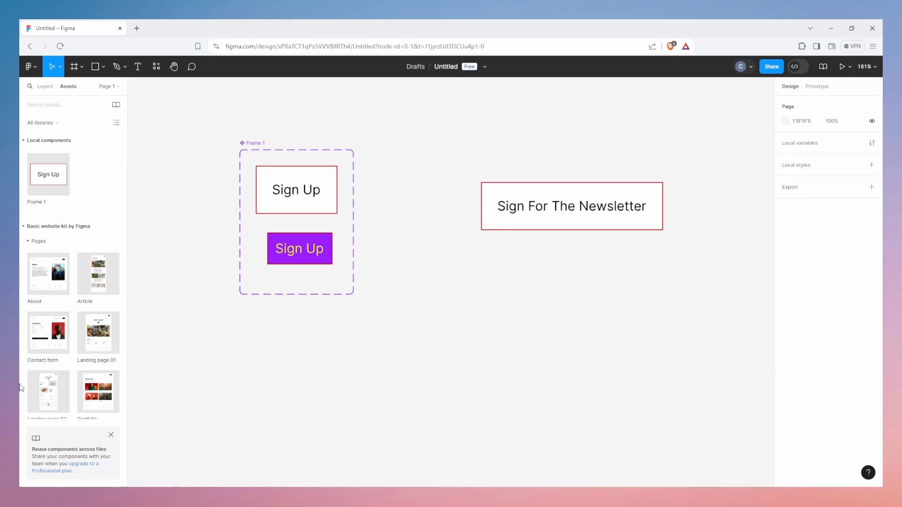
pyautogui.click(634, 218)
pyautogui.scroll(-5, 854, 271)
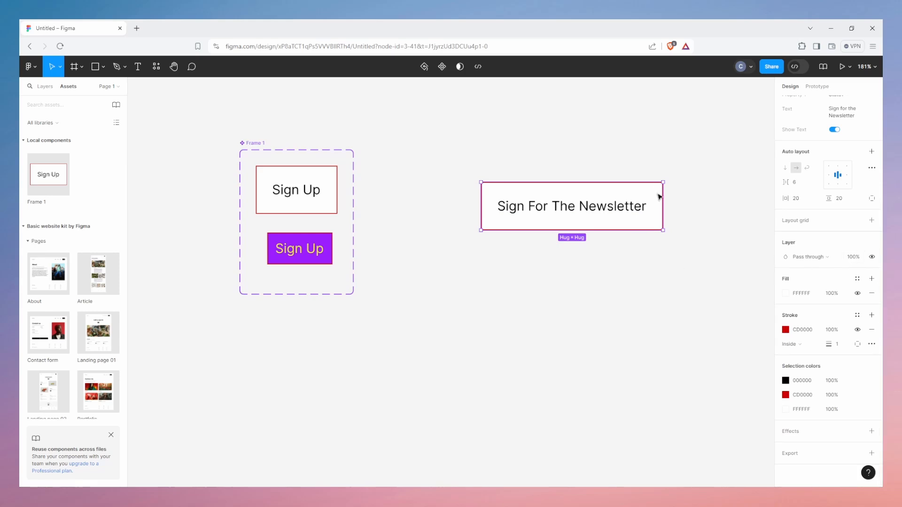
pyautogui.scroll(-4, 475, 191)
pyautogui.scroll(4, 502, 221)
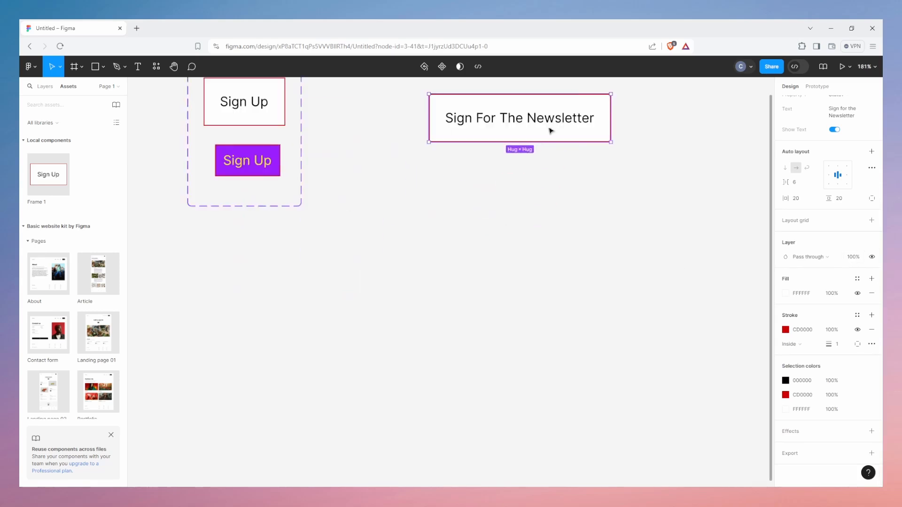
pyautogui.moveTo(551, 131); pyautogui.dragTo(520, 190)
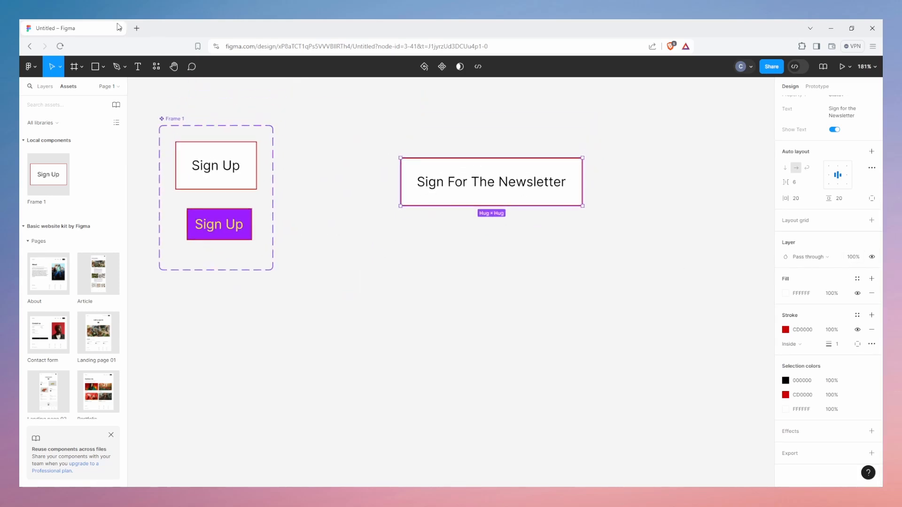
# - Find the Material Design Icons plugin by searching for "mate", run it, and search its icons for "arrow"
pyautogui.click(155, 67)
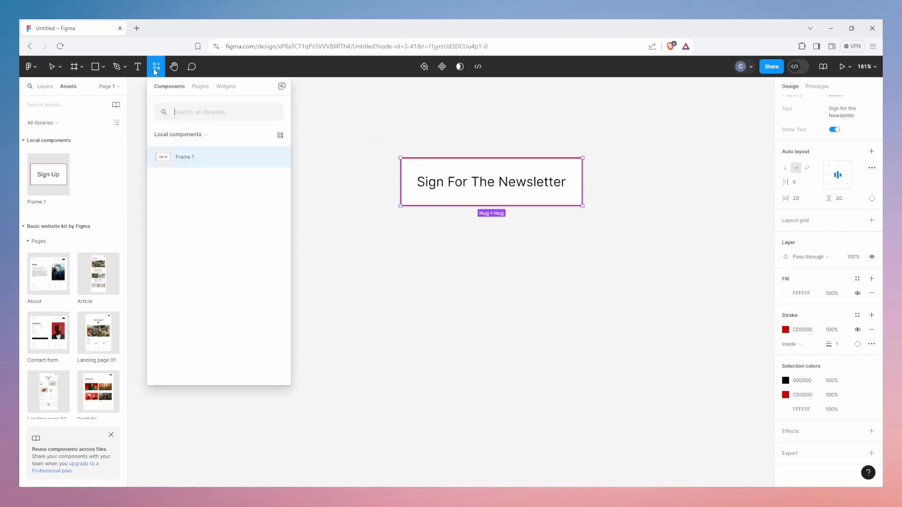
pyautogui.click(201, 86)
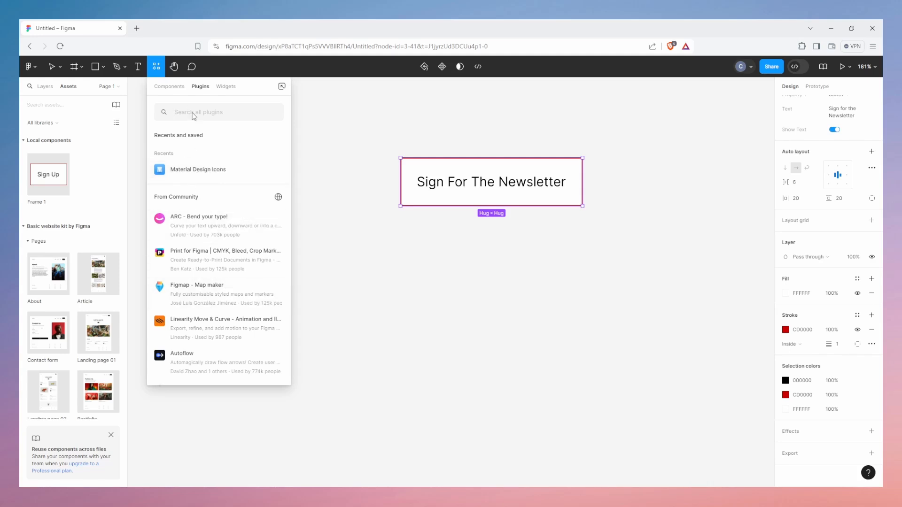
pyautogui.write('mate')
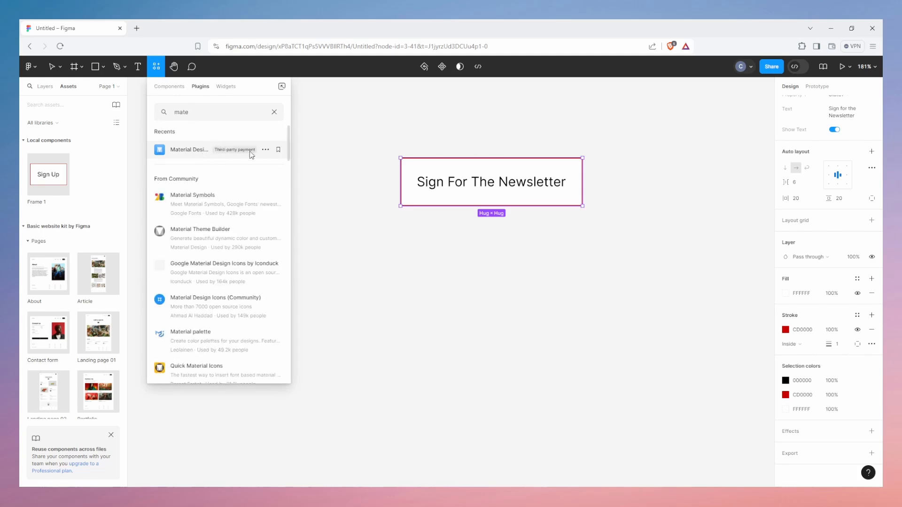
pyautogui.press('Escape')
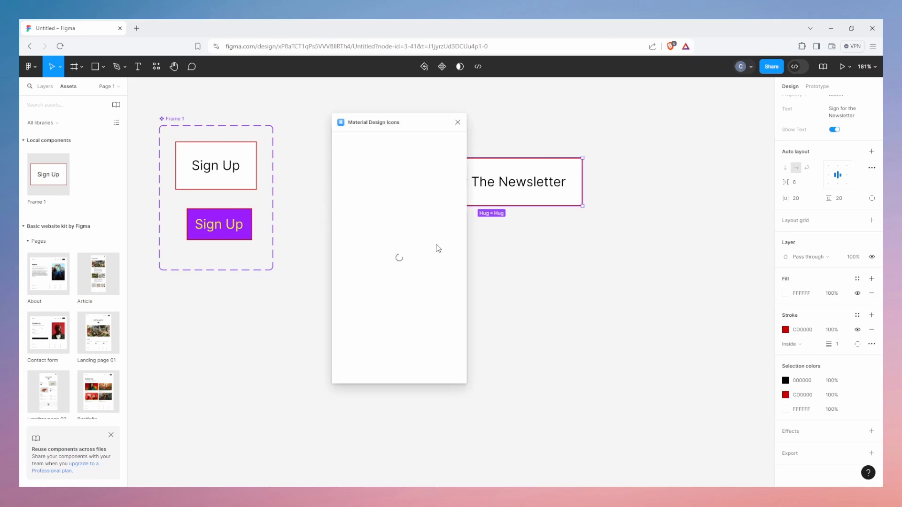
pyautogui.moveTo(384, 128); pyautogui.dragTo(435, 136)
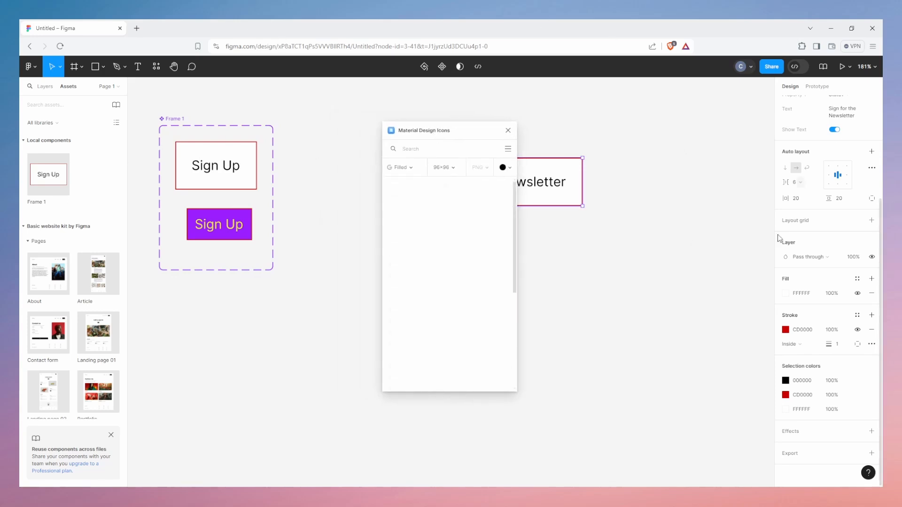
pyautogui.click(437, 158)
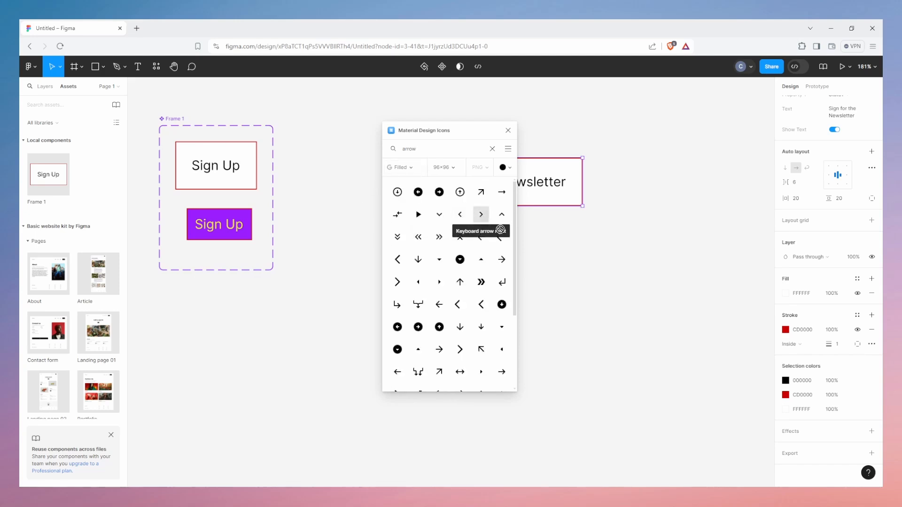
# - Add the Keyboard arrow right, Keyboard arrow left and Arrow top right icons to the canvas, and return to the layer list
pyautogui.moveTo(481, 215); pyautogui.dragTo(639, 283)
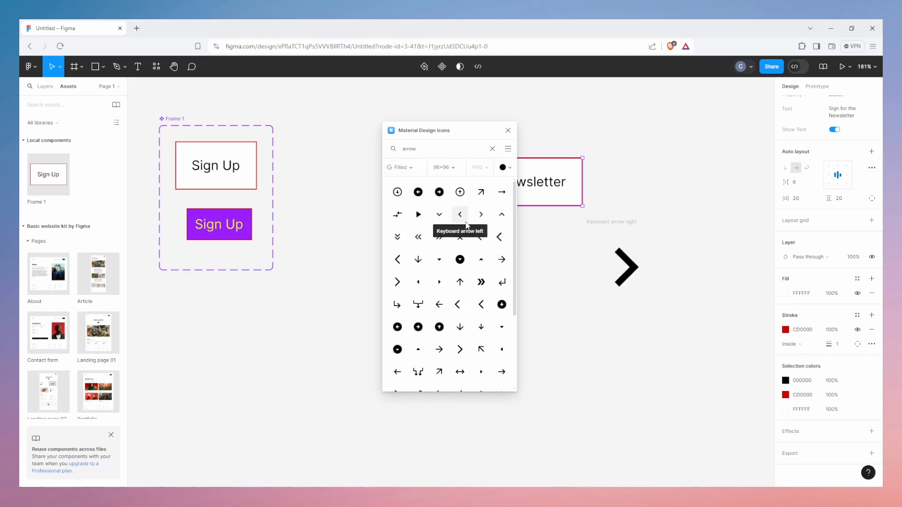
pyautogui.moveTo(460, 211); pyautogui.dragTo(555, 267)
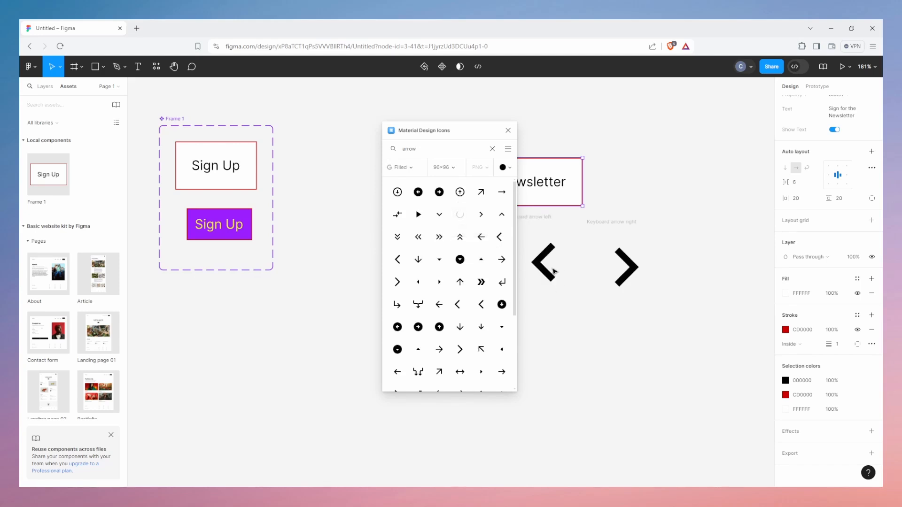
pyautogui.moveTo(483, 241)
pyautogui.mouseDown()
pyautogui.moveTo(495, 254)
pyautogui.moveTo(484, 238)
pyautogui.mouseUp()
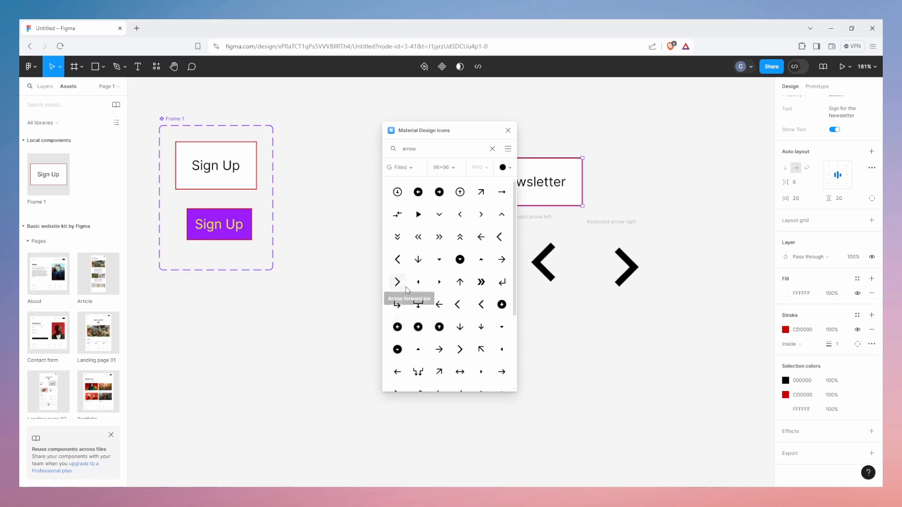
pyautogui.scroll(-5, 472, 281)
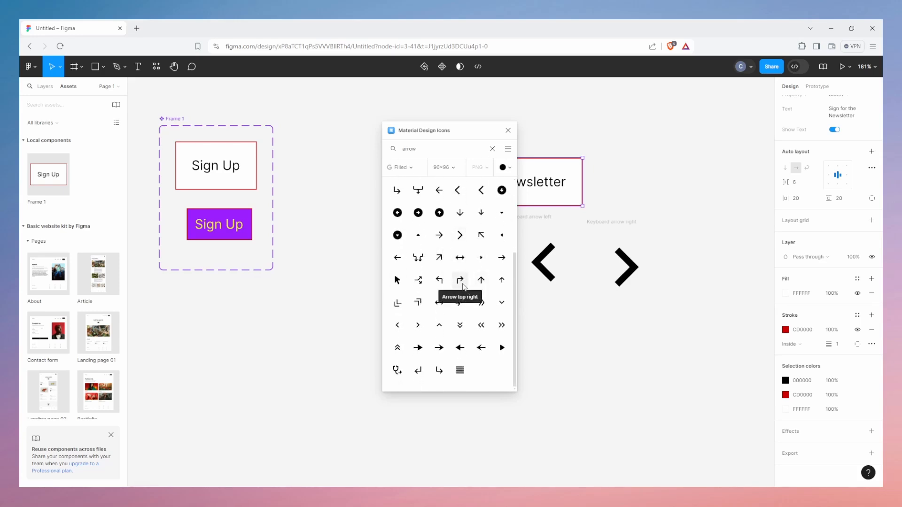
pyautogui.moveTo(460, 279); pyautogui.dragTo(710, 261)
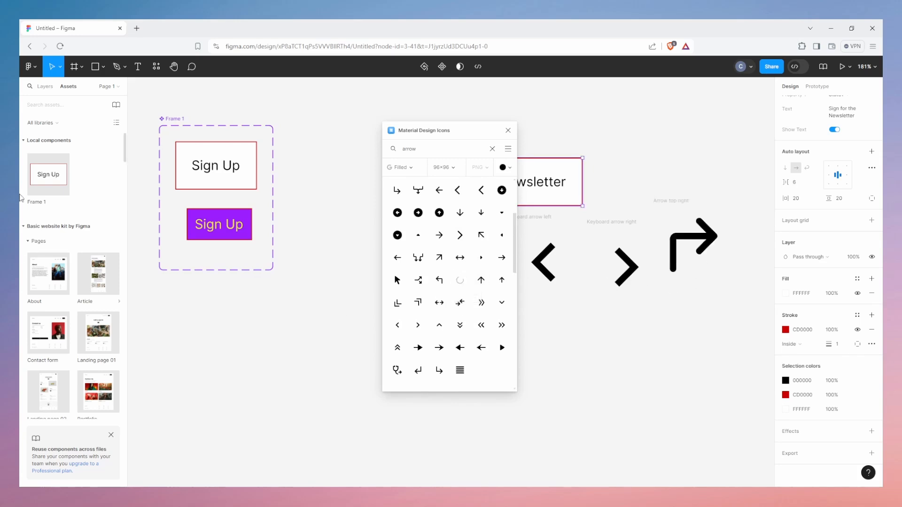
pyautogui.click(709, 155)
pyautogui.click(508, 130)
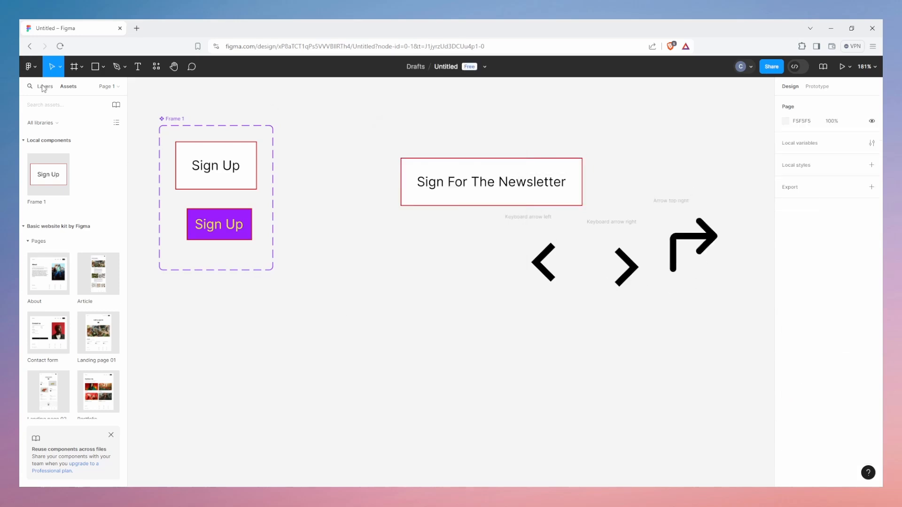
pyautogui.click(44, 87)
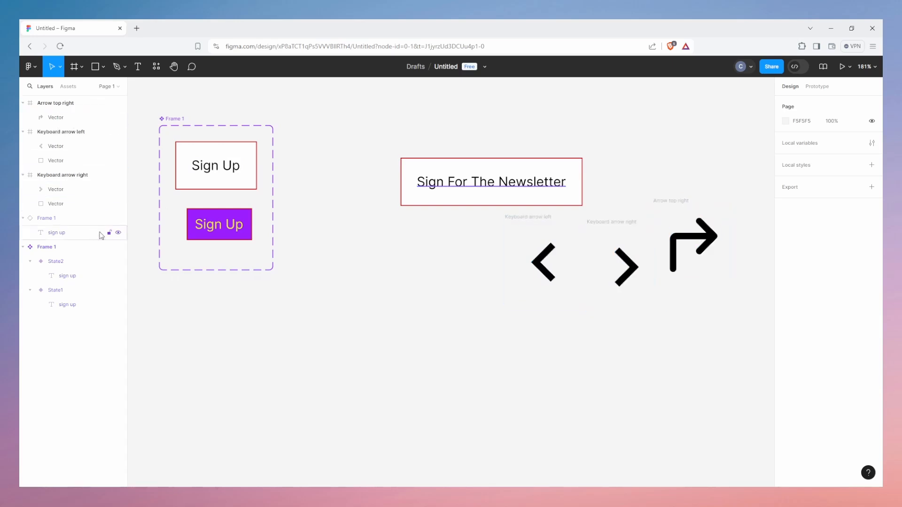
# - Try moving the left arrow's vector out of its frame to below the Sign Up variants, and undo the move
pyautogui.click(541, 276)
pyautogui.doubleClick(551, 277)
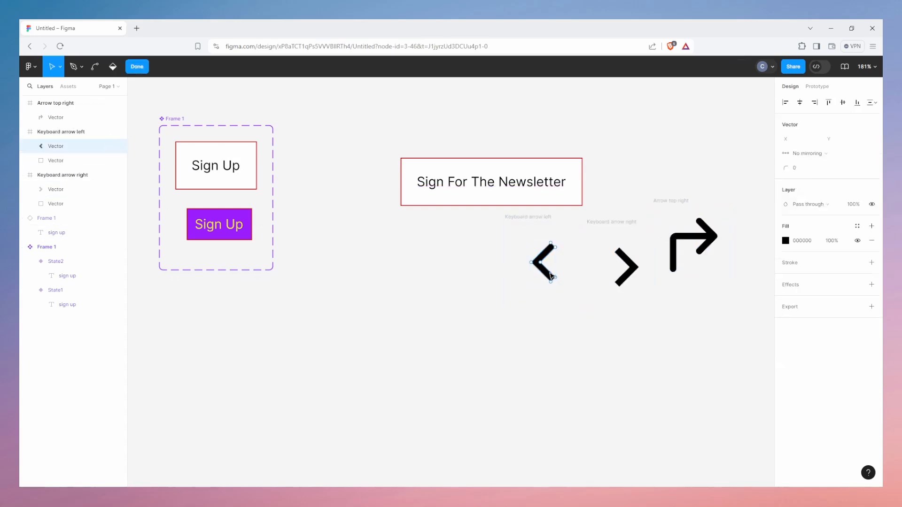
pyautogui.press('Escape')
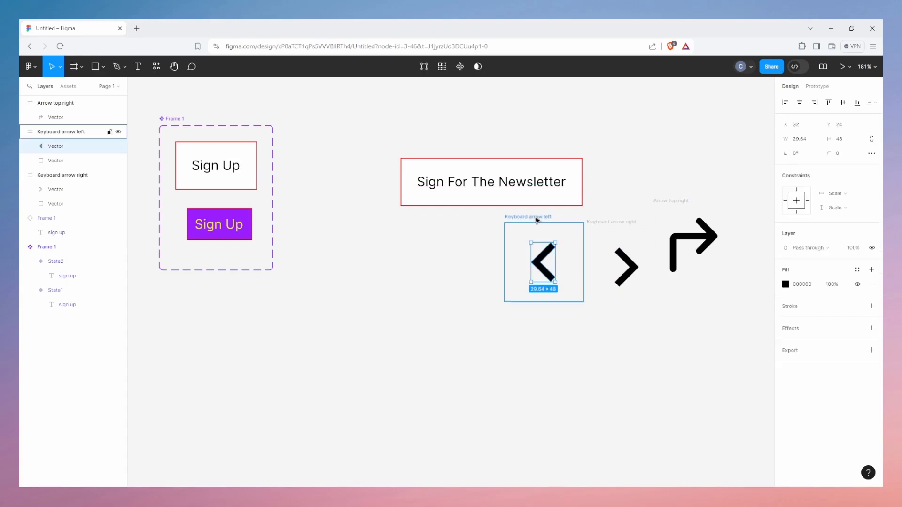
pyautogui.moveTo(541, 262); pyautogui.dragTo(234, 413)
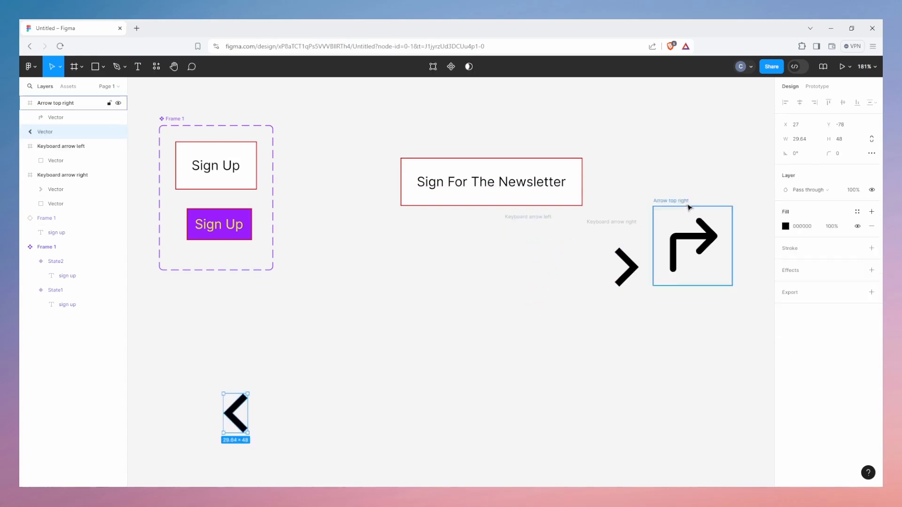
pyautogui.hotkey('ctrl', 'z')
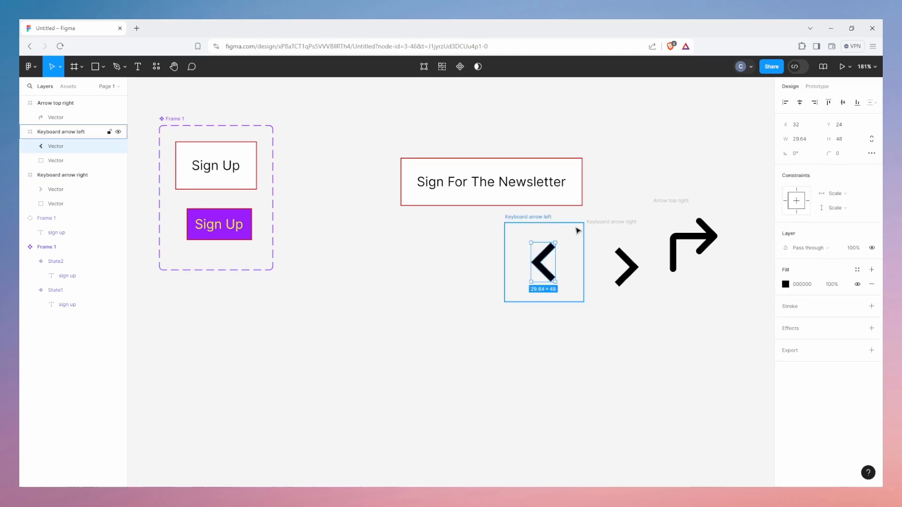
# - Move the three whole arrow icon frames into a row below the Sign Up component set
pyautogui.click(540, 217)
pyautogui.moveTo(540, 220); pyautogui.dragTo(209, 338)
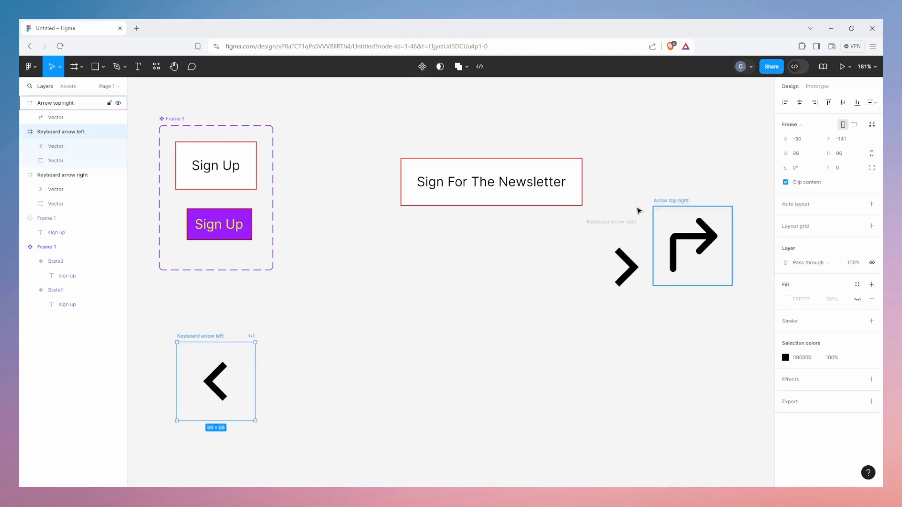
pyautogui.click(617, 241)
pyautogui.moveTo(616, 241); pyautogui.dragTo(312, 354)
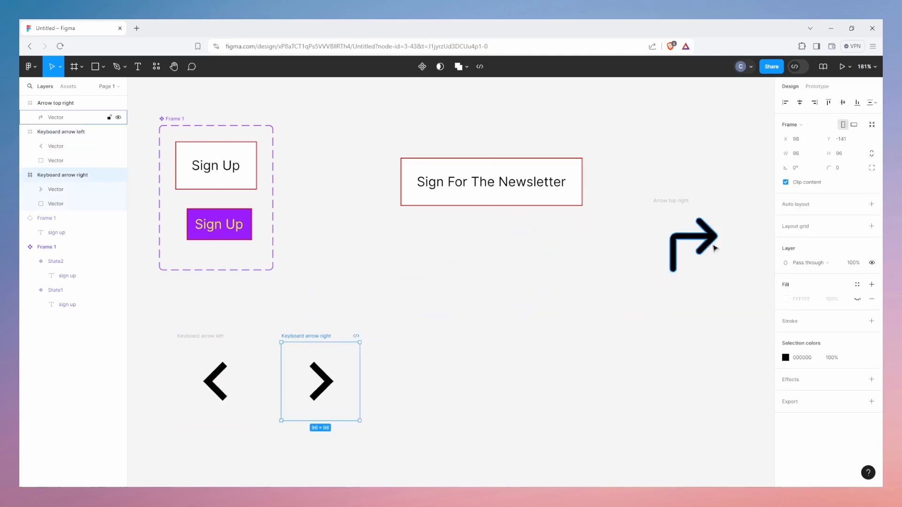
pyautogui.click(658, 201)
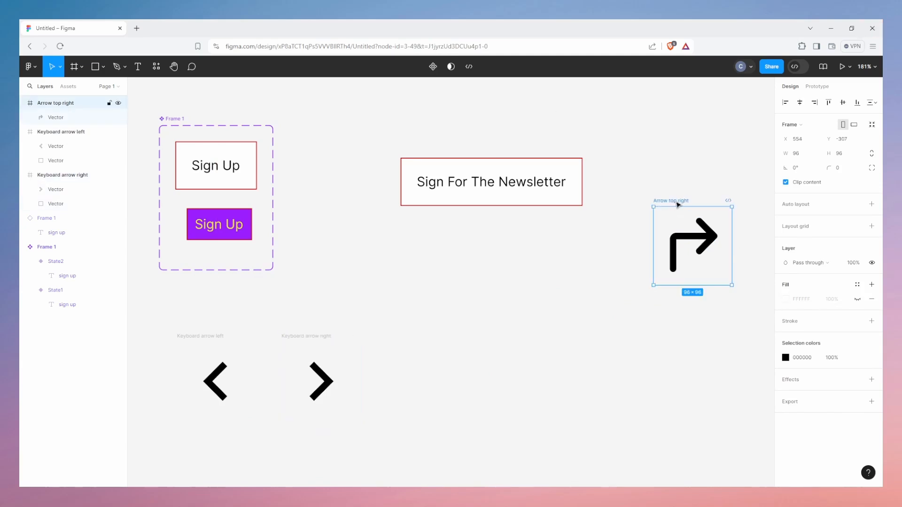
pyautogui.moveTo(674, 203); pyautogui.dragTo(444, 333)
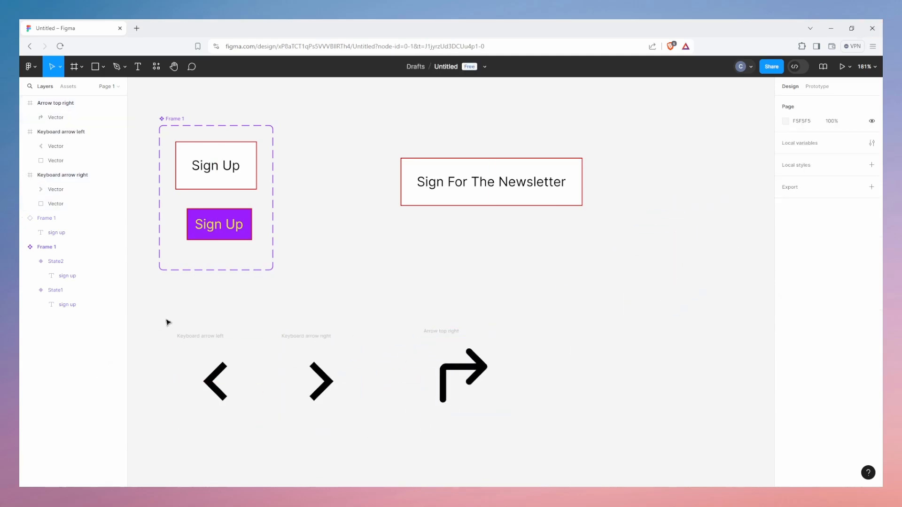
pyautogui.moveTo(165, 318); pyautogui.dragTo(547, 422)
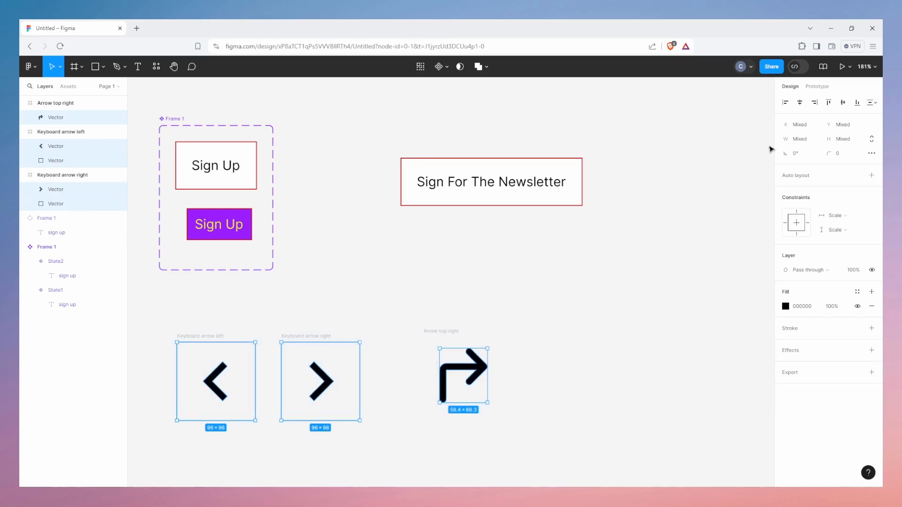
pyautogui.click(301, 329)
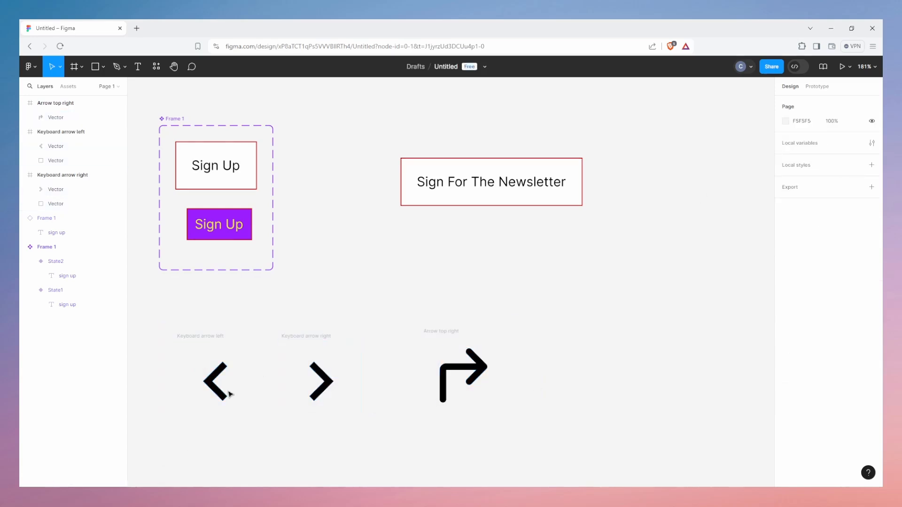
# - Resize the Keyboard arrow left frame to 16 × 16 with its proportions constrained
pyautogui.click(214, 345)
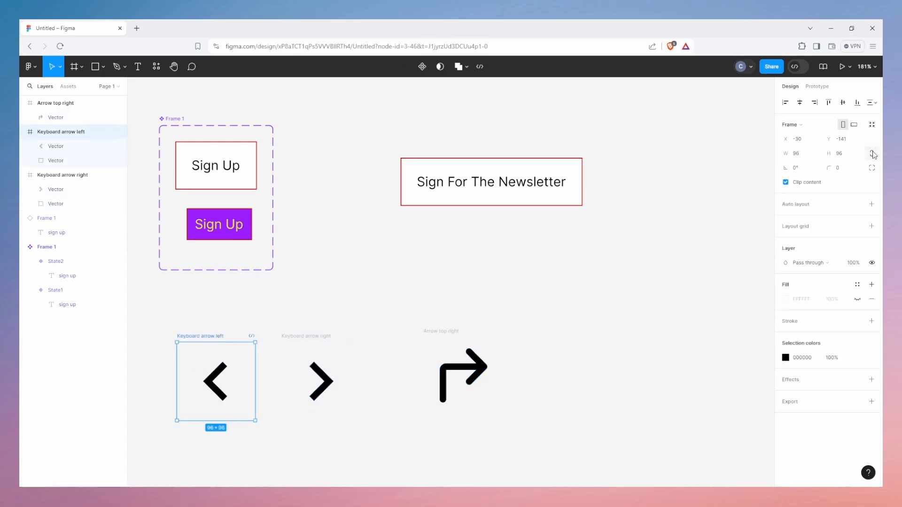
pyautogui.click(805, 158)
pyautogui.write('16')
pyautogui.press('Return')
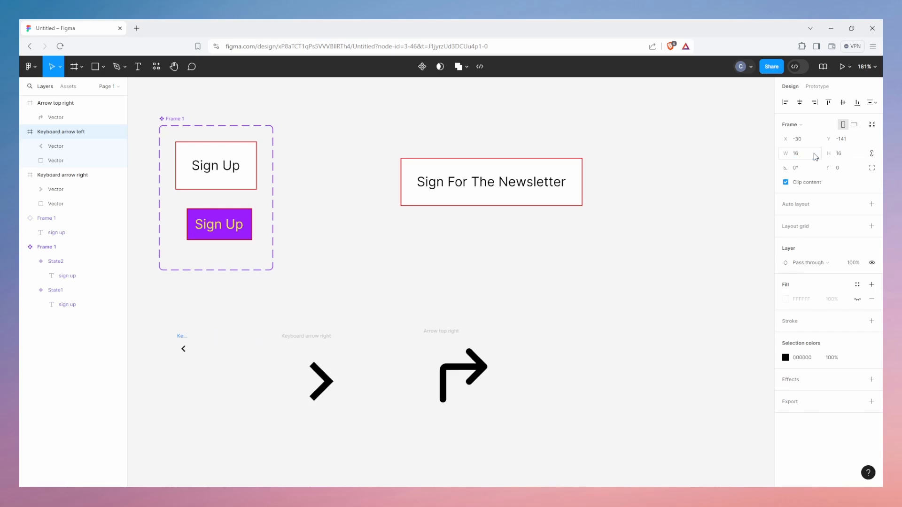
# - Resize the Keyboard arrow right and Arrow top right frames to 16 × 16 with their proportions constrained
pyautogui.click(321, 342)
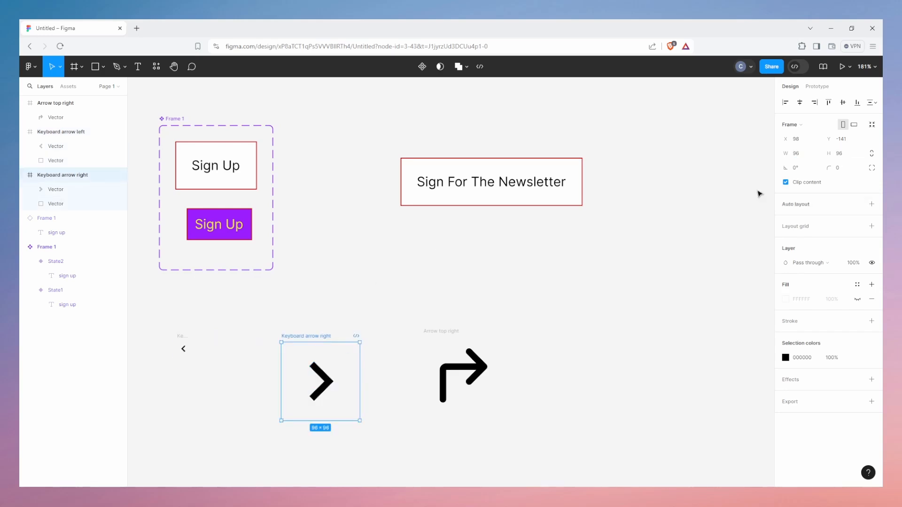
pyautogui.click(814, 157)
pyautogui.press('Return')
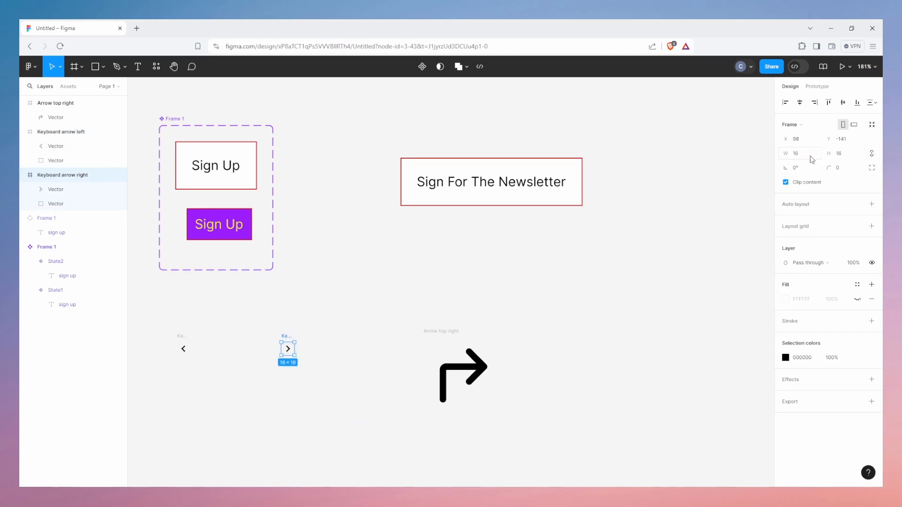
pyautogui.click(425, 377)
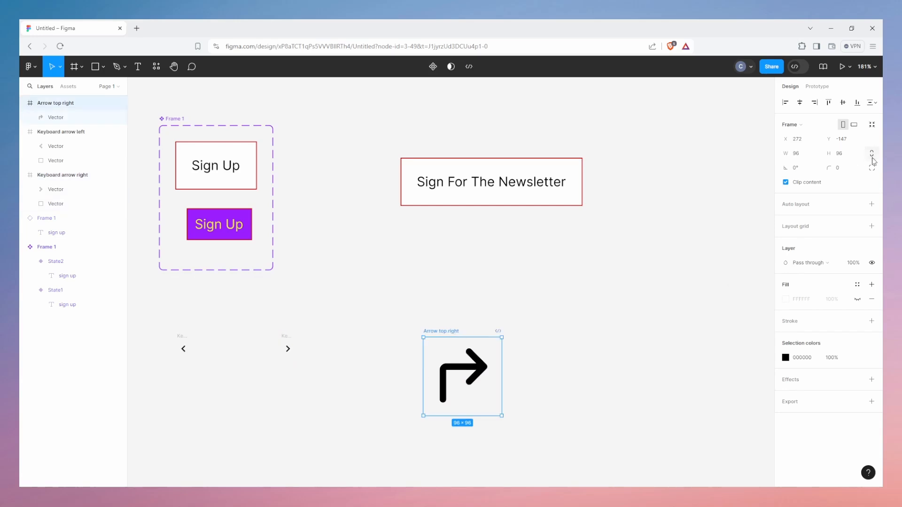
pyautogui.click(809, 160)
pyautogui.press('Return')
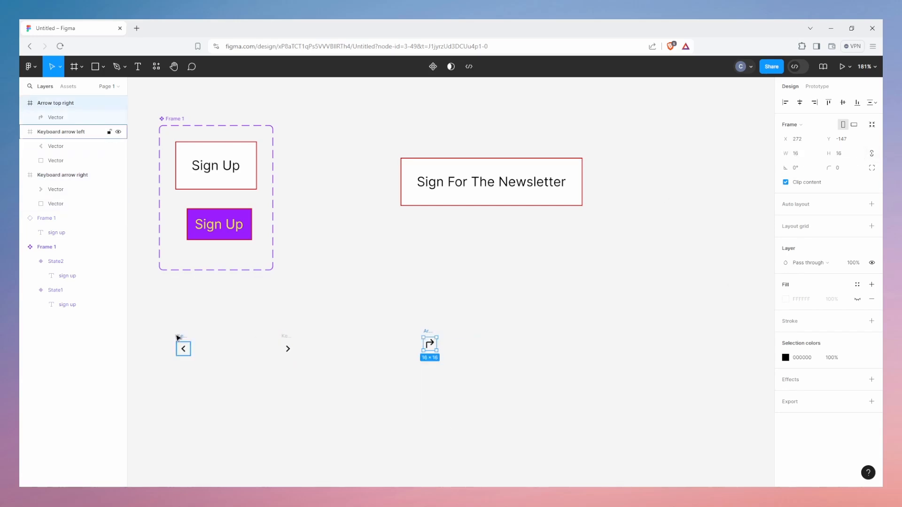
# - Turn the Keyboard arrow left frame into a component
pyautogui.moveTo(165, 313); pyautogui.dragTo(535, 393)
pyautogui.scroll(8, 202, 399)
pyautogui.moveTo(197, 386); pyautogui.dragTo(875, 355)
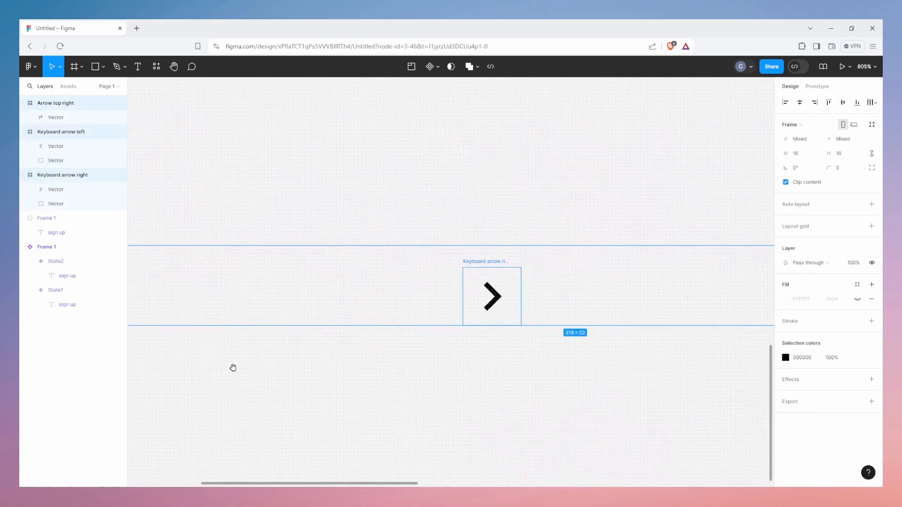
pyautogui.click(237, 383)
pyautogui.scroll(-5, 216, 357)
pyautogui.moveTo(217, 361); pyautogui.dragTo(329, 353)
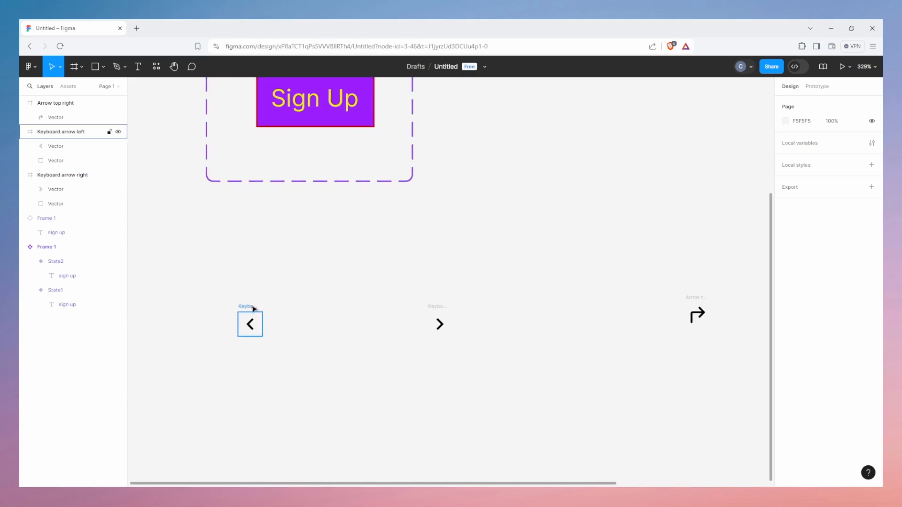
pyautogui.click(249, 323)
pyautogui.click(23, 133)
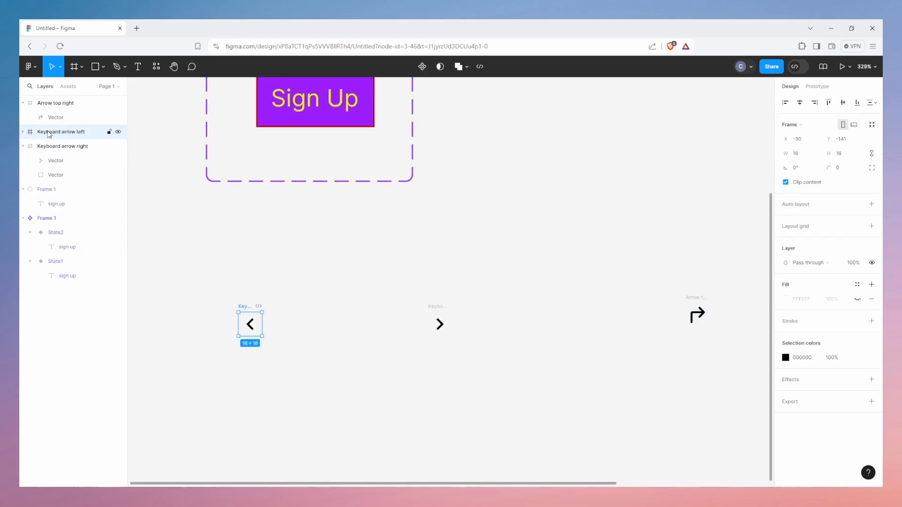
pyautogui.rightClick(247, 310)
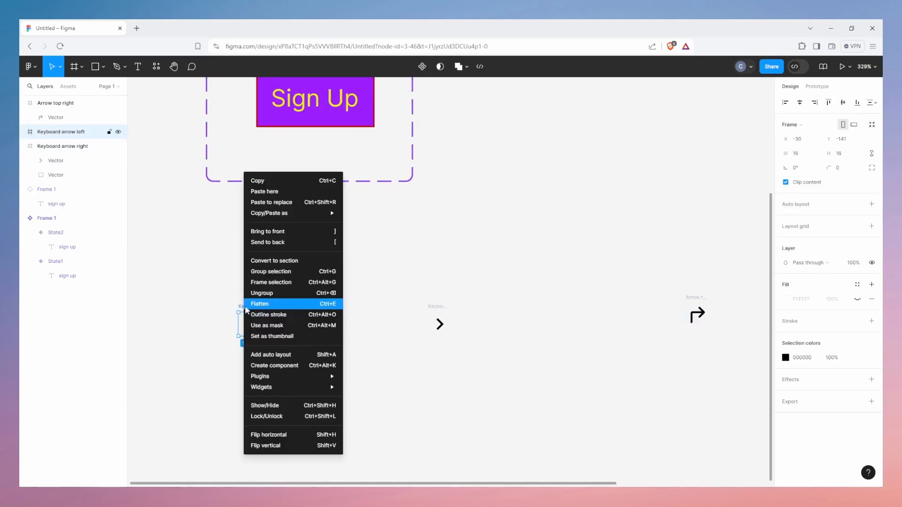
pyautogui.moveTo(291, 372)
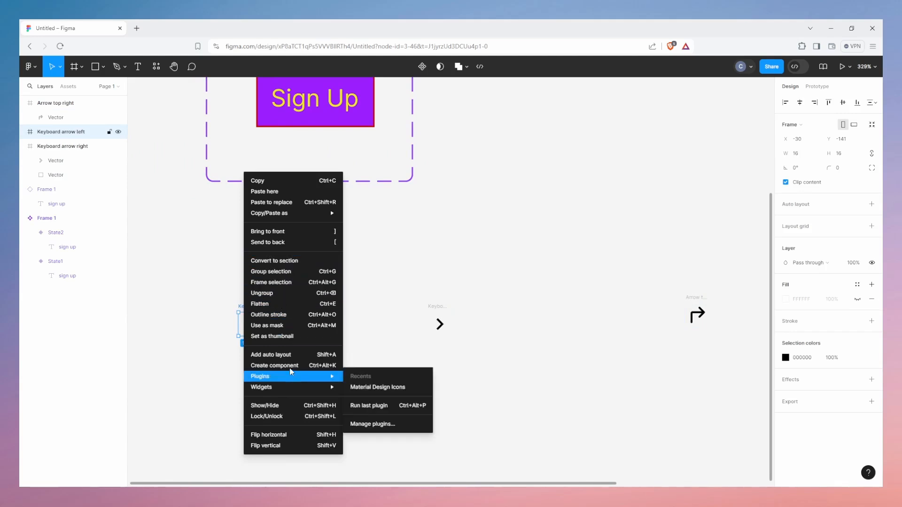
pyautogui.click(309, 366)
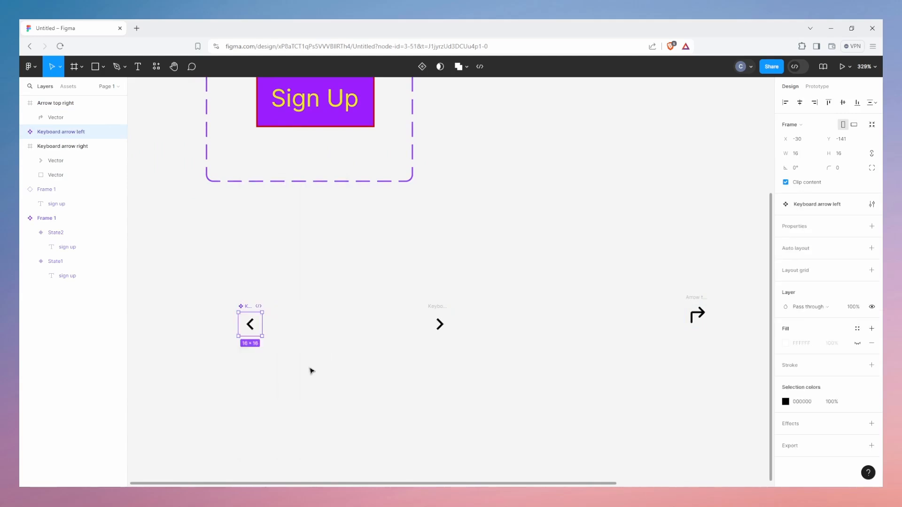
# - Turn the Keyboard arrow right frame into a component
pyautogui.click(432, 313)
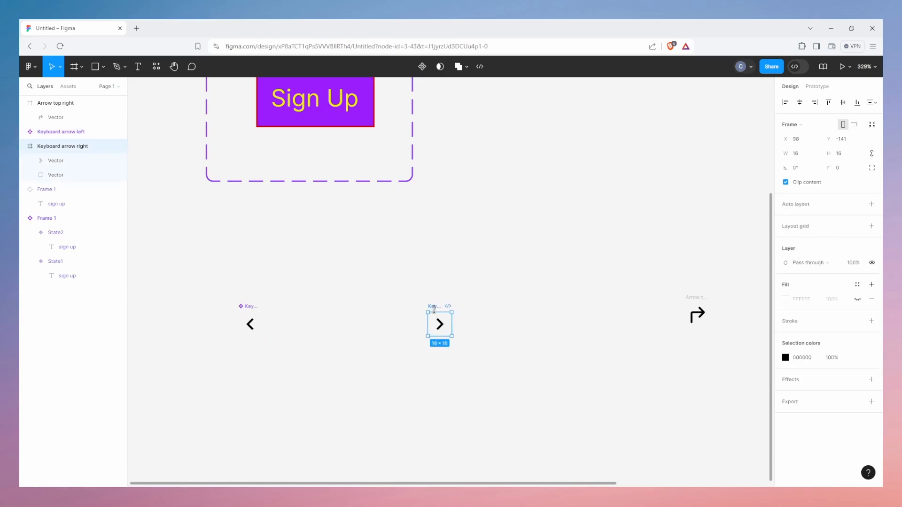
pyautogui.rightClick(435, 312)
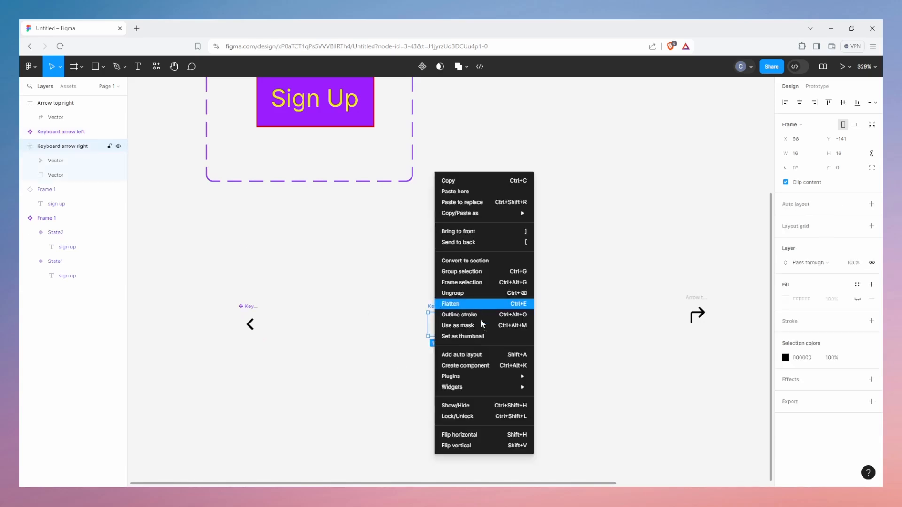
pyautogui.click(488, 366)
# - Make the Arrow top right frame a component and arrange it and Keyboard arrow left closer to Keyboard arrow right
pyautogui.click(700, 312)
pyautogui.moveTo(699, 300); pyautogui.dragTo(533, 309)
pyautogui.rightClick(535, 312)
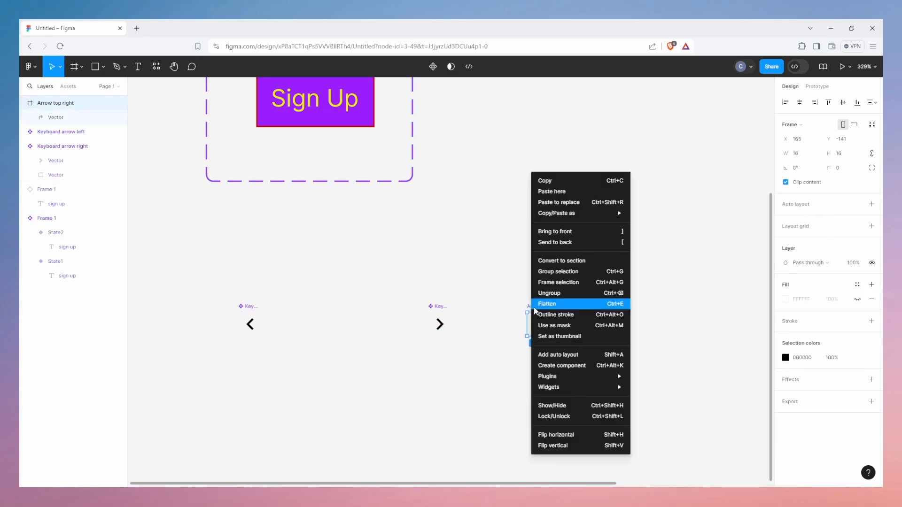
pyautogui.click(577, 367)
pyautogui.moveTo(535, 308); pyautogui.dragTo(533, 303)
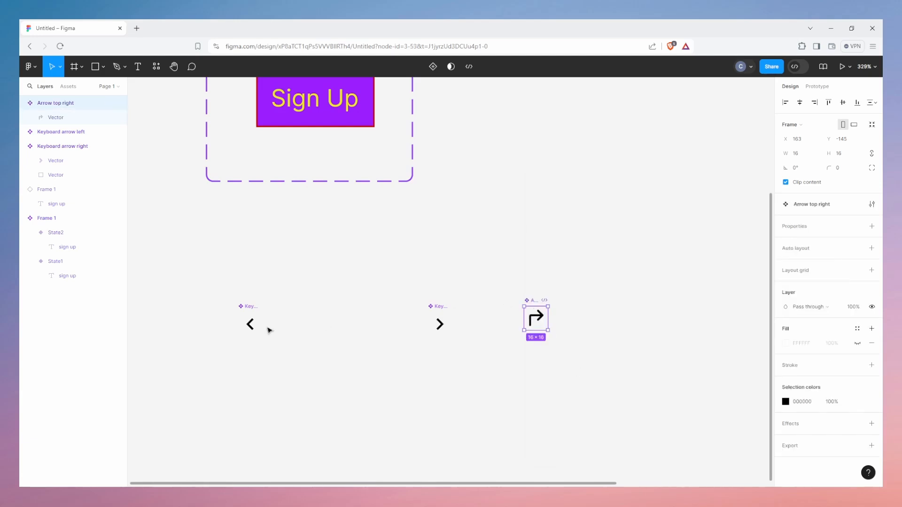
pyautogui.moveTo(247, 312); pyautogui.dragTo(372, 306)
# - Show the arrow icons among the local component assets, keeping the buttons and icons in view on the canvas
pyautogui.click(68, 86)
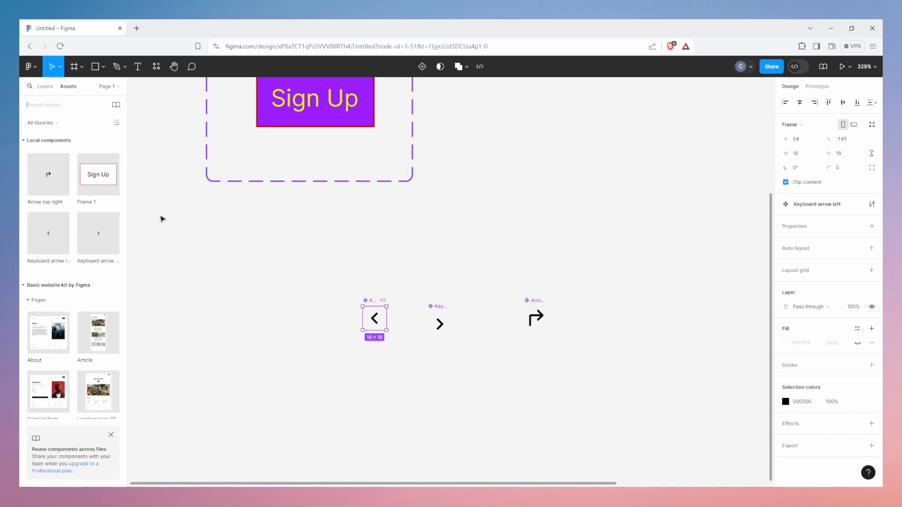
pyautogui.scroll(-5, 404, 249)
pyautogui.scroll(-5, 400, 256)
pyautogui.click(421, 261)
pyautogui.scroll(6, 455, 256)
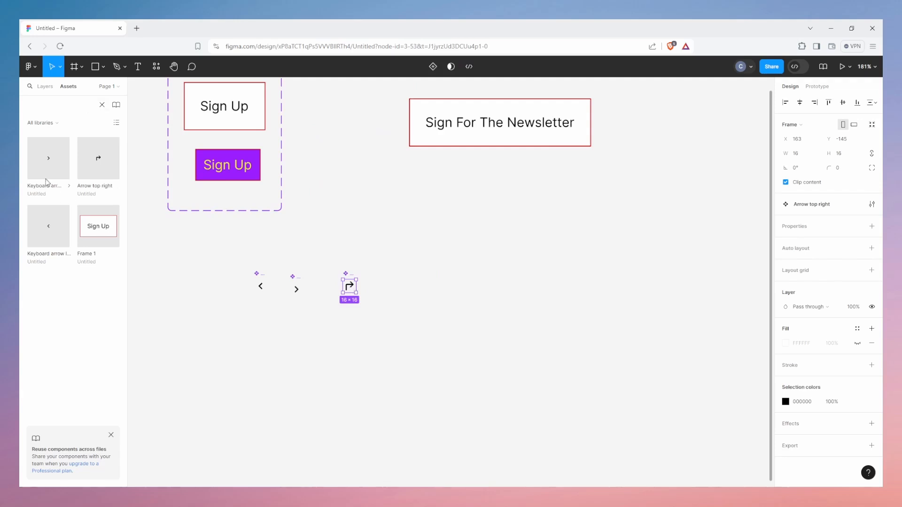
# - Place an instance of the Keyboard arrow right component over the end of the Sign For The Newsletter button
pyautogui.moveTo(47, 182); pyautogui.dragTo(568, 271)
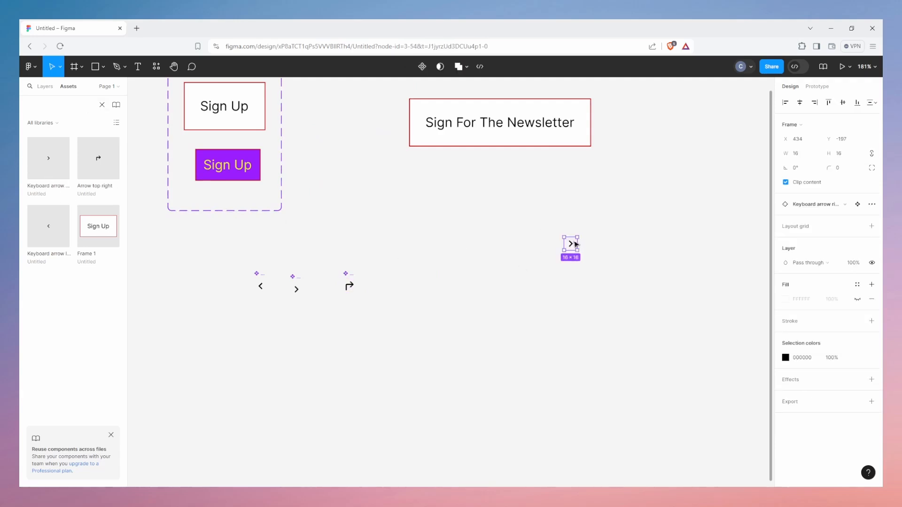
pyautogui.moveTo(575, 243); pyautogui.dragTo(587, 126)
pyautogui.scroll(5, 515, 130)
pyautogui.scroll(-5, 515, 134)
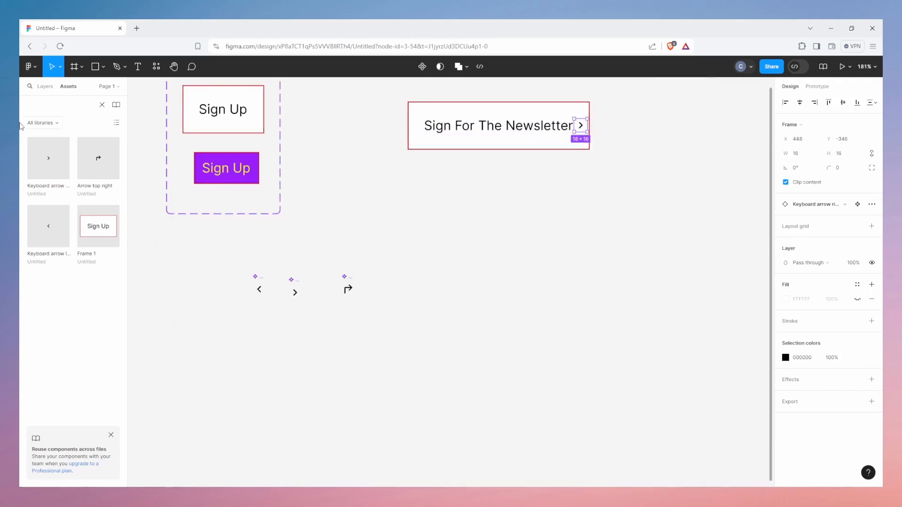
# - Try to nest the arrow instance inside the Sign For The Newsletter button instance
pyautogui.click(44, 86)
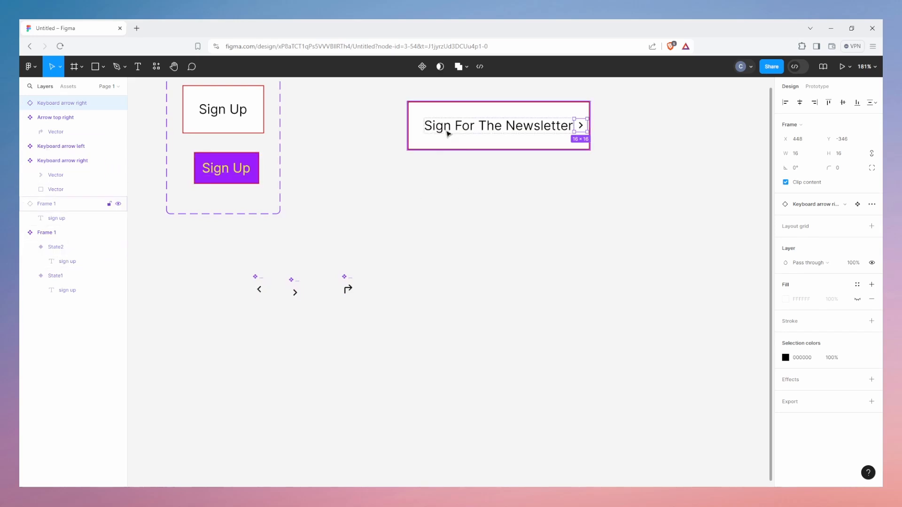
pyautogui.click(441, 149)
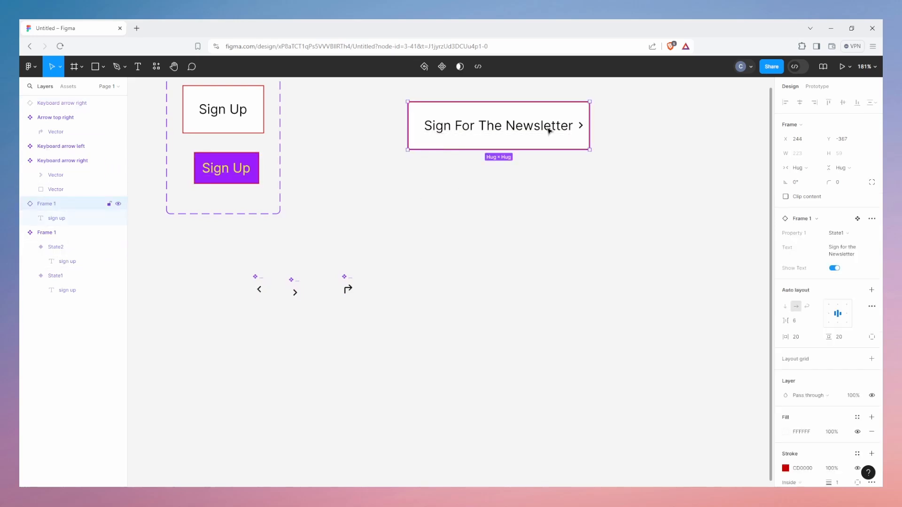
pyautogui.moveTo(583, 129); pyautogui.dragTo(539, 135)
pyautogui.click(580, 126)
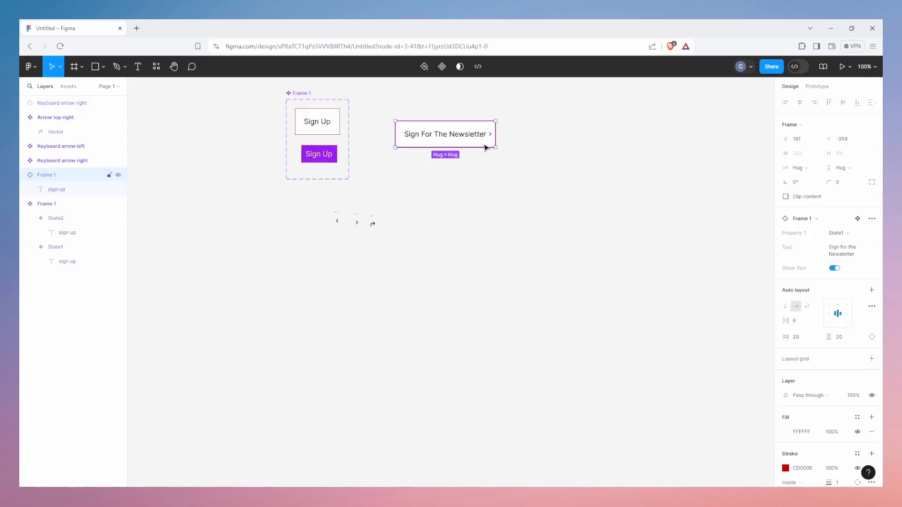
# - Delete the Sign For The Newsletter button and move the arrow instance into the State1 variant after its text
pyautogui.hotkey('ctrl', 'z')
pyautogui.click(491, 136)
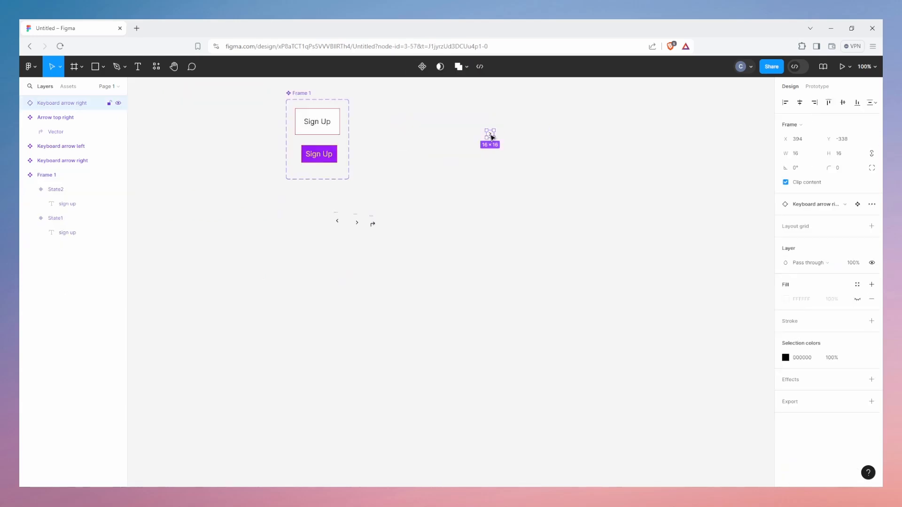
pyautogui.moveTo(492, 136); pyautogui.dragTo(337, 126)
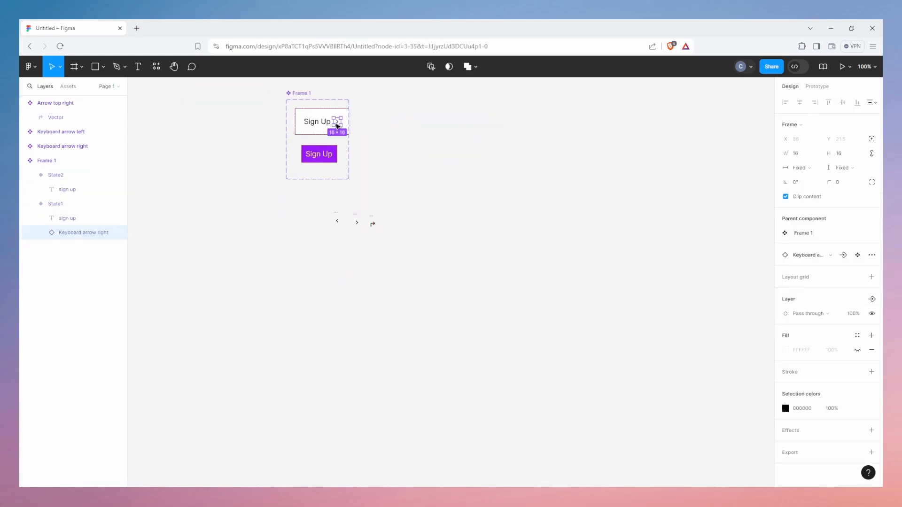
# - Paste a copy of the Keyboard arrow right instance into the purple State2 variant after its text
pyautogui.scroll(3, 341, 135)
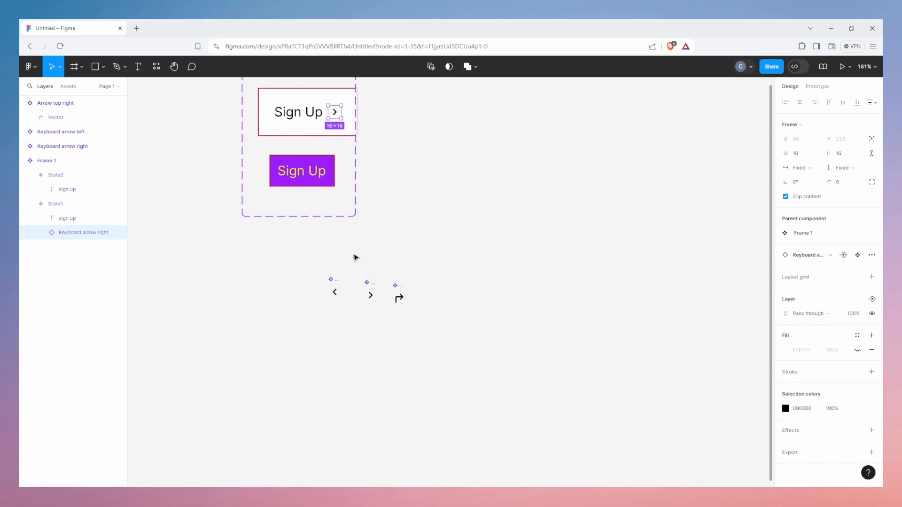
pyautogui.click(326, 179)
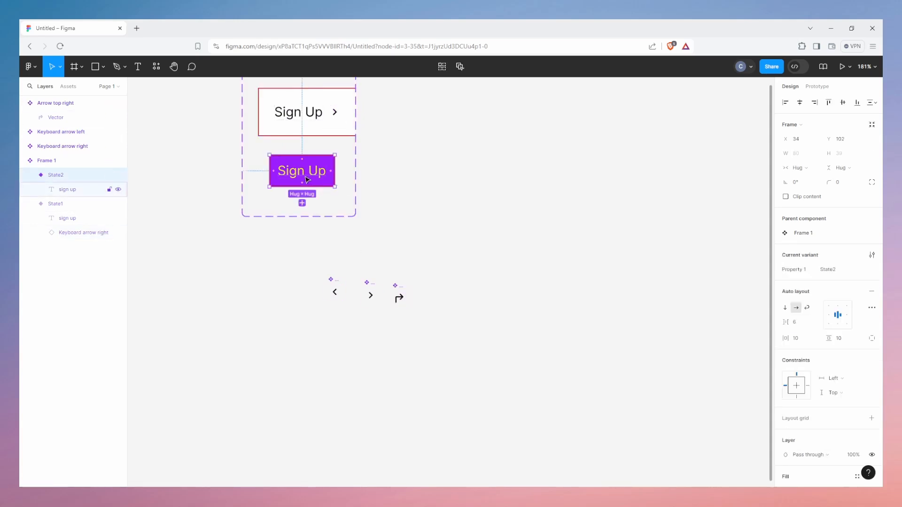
pyautogui.hotkey('ctrl', 'v')
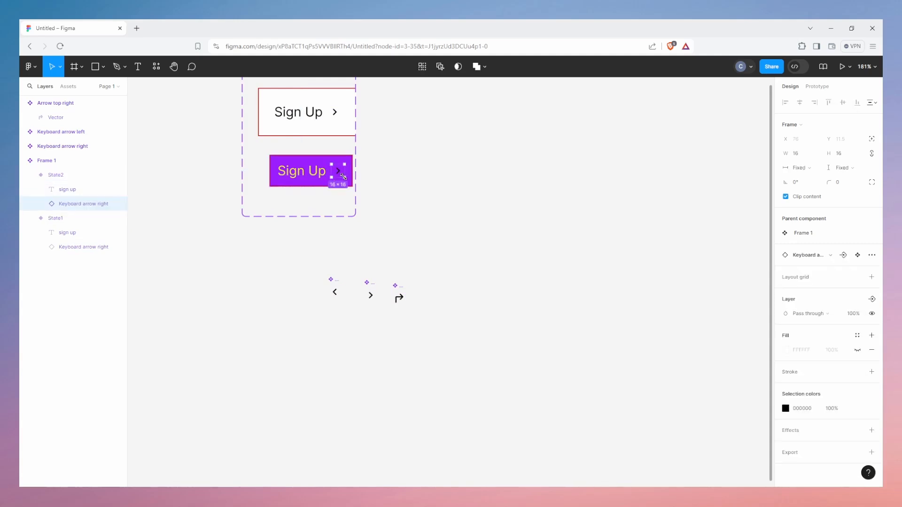
pyautogui.click(387, 165)
# - Enlarge the Frame 1 component set to about 211 × 213 and reposition its State2 variant at about X 30, Y 106
pyautogui.scroll(-5, 317, 178)
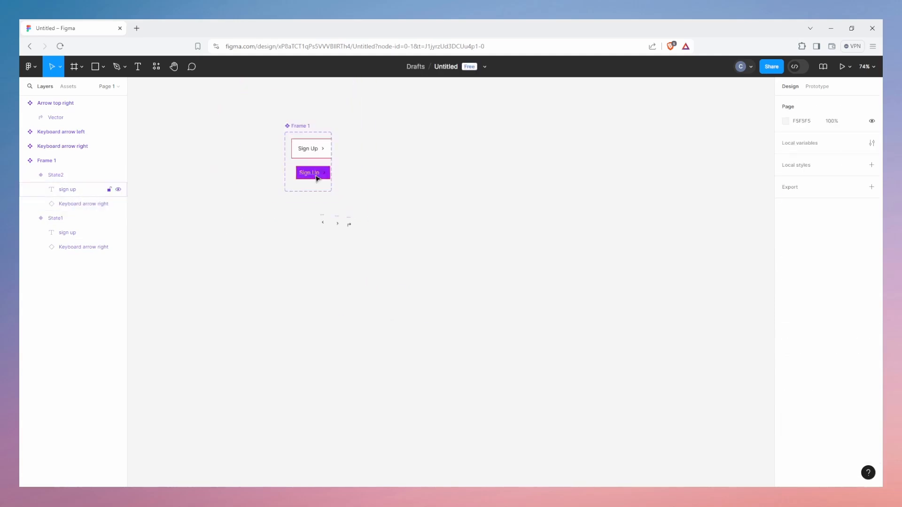
pyautogui.click(298, 125)
pyautogui.moveTo(332, 191); pyautogui.dragTo(355, 204)
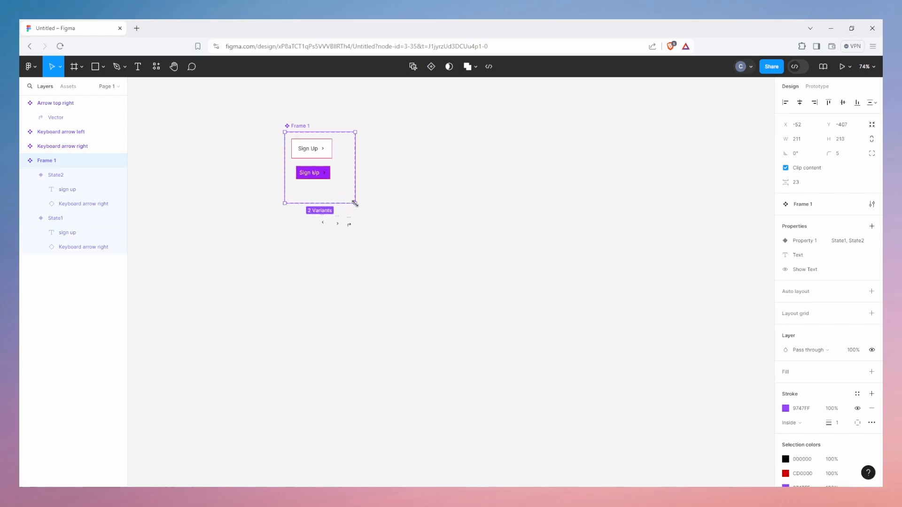
pyautogui.moveTo(303, 155)
pyautogui.mouseDown()
pyautogui.moveTo(294, 146)
pyautogui.moveTo(303, 171)
pyautogui.mouseUp()
pyautogui.click(307, 166)
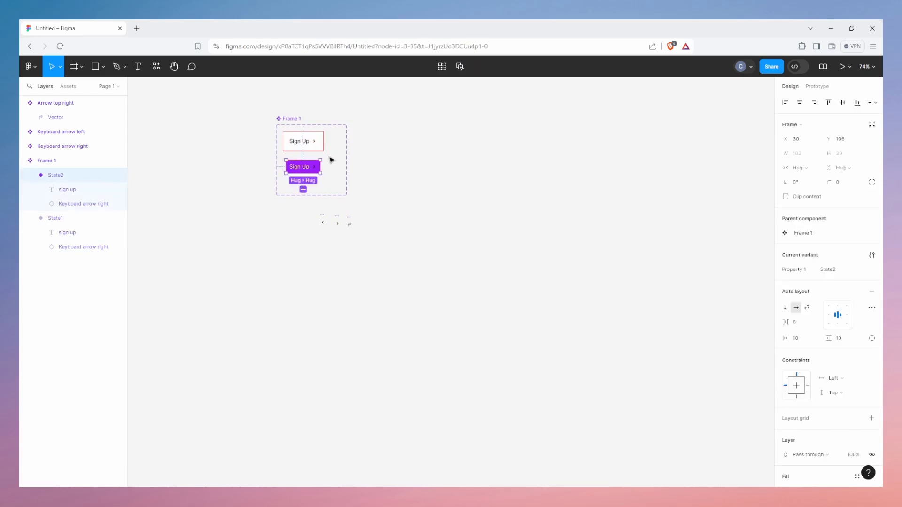
# - Start creating a new layer visibility property for the Keyboard arrow right icon in the State1 variant
pyautogui.click(315, 143)
pyautogui.doubleClick(315, 146)
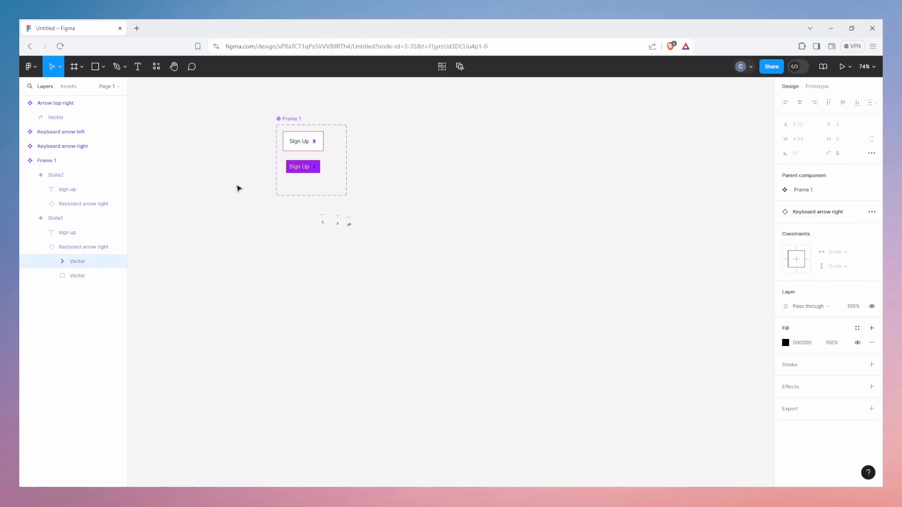
pyautogui.scroll(5, 290, 160)
pyautogui.click(366, 107)
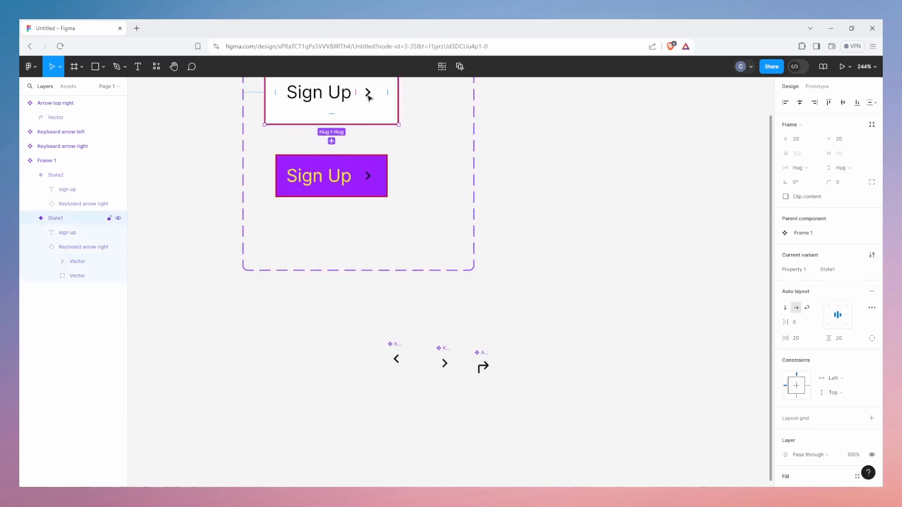
pyautogui.click(368, 94)
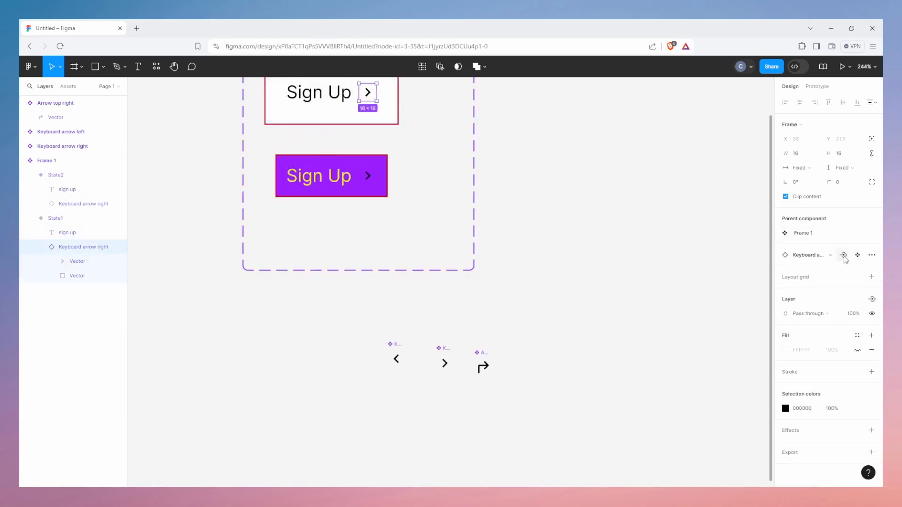
pyautogui.click(872, 299)
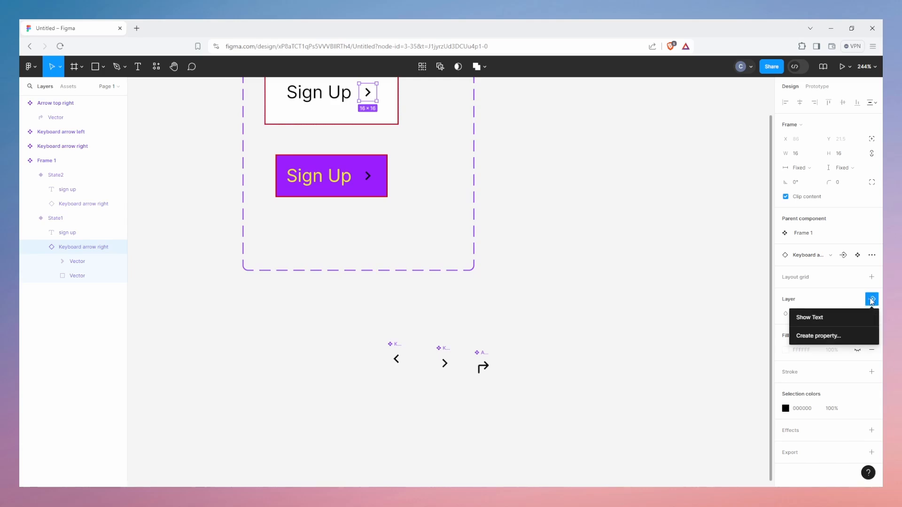
pyautogui.click(829, 338)
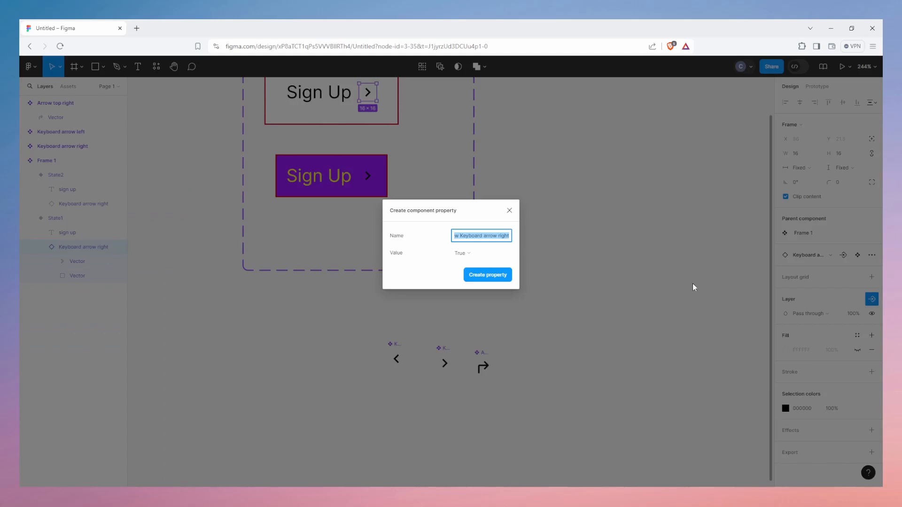
# - Name the icon's visibility property Show Icons, set its value to False and create it
pyautogui.click(487, 241)
pyautogui.hotkey('ctrl', 'shift', 'Left')
pyautogui.hotkey('ctrl', 'shift', 'Left')
pyautogui.hotkey('ctrl', 'shift', 'Left')
pyautogui.hotkey('ctrl', 'shift', 'Left')
pyautogui.press('BackSpace')
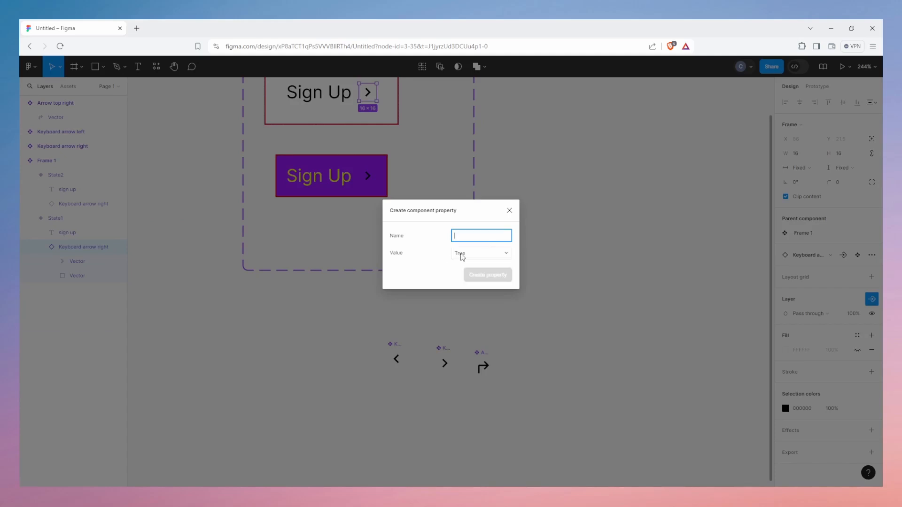
pyautogui.click(485, 256)
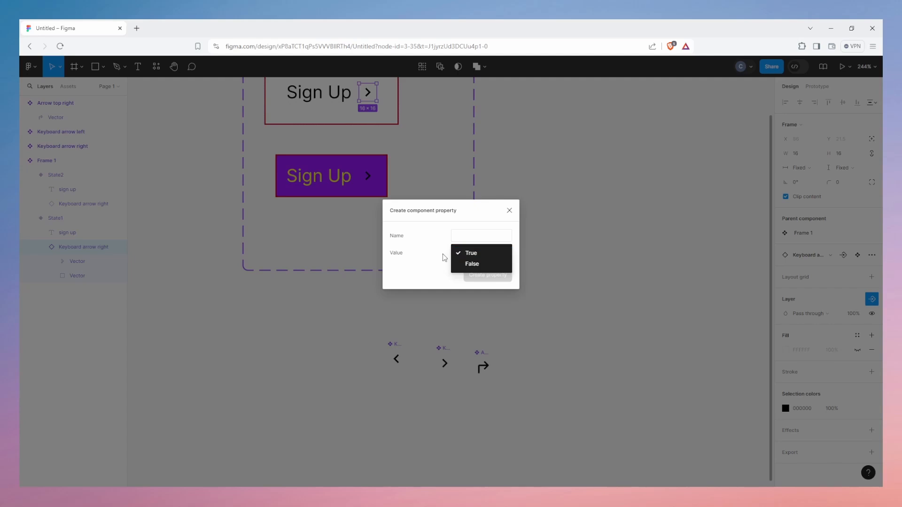
pyautogui.click(468, 264)
pyautogui.click(471, 240)
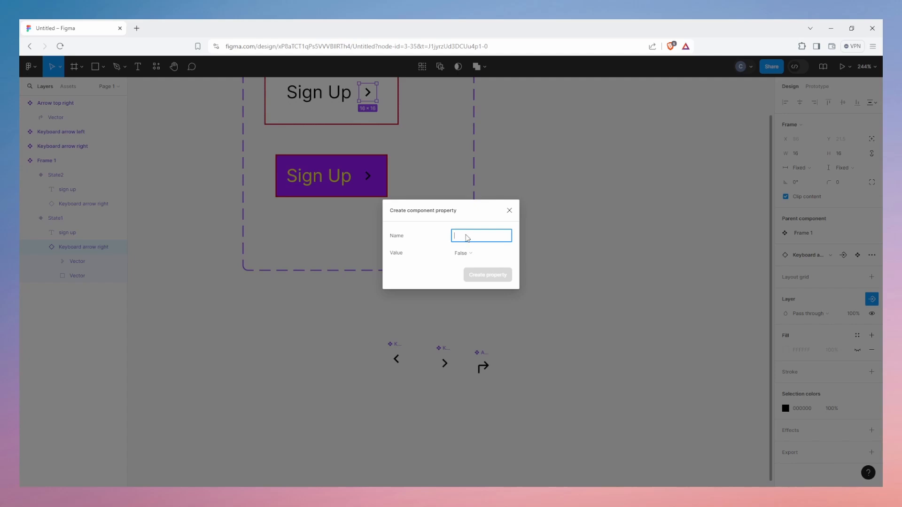
pyautogui.write('Show Ico')
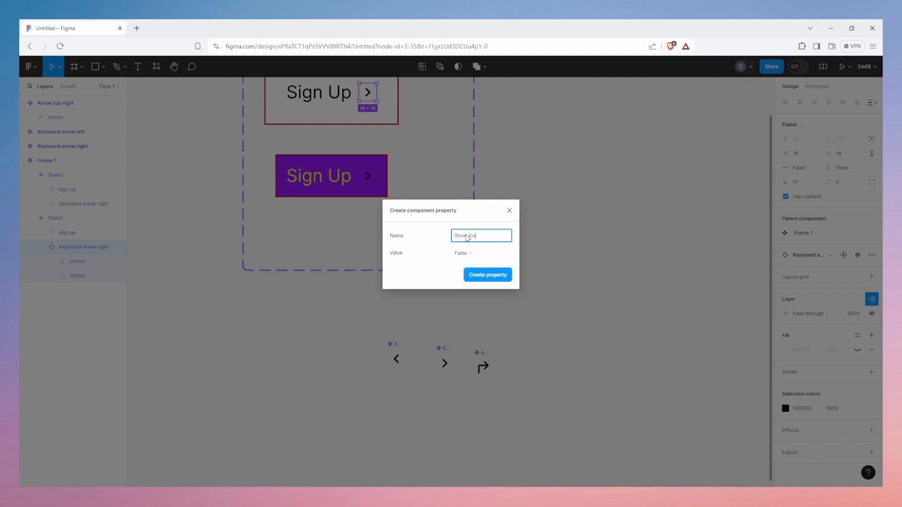
pyautogui.write('ns')
pyautogui.click(494, 275)
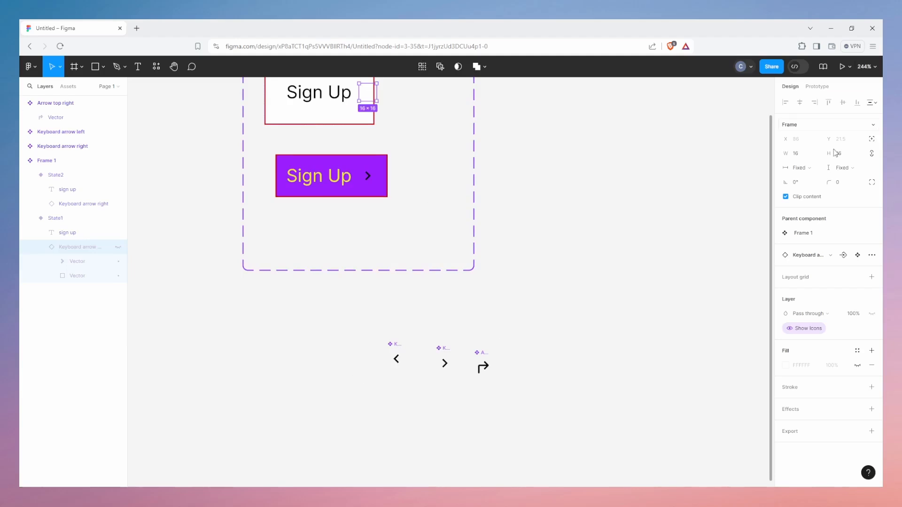
# - Place a Frame 1 instance beside the component set and toggle its Show Icons property to test it
pyautogui.click(73, 88)
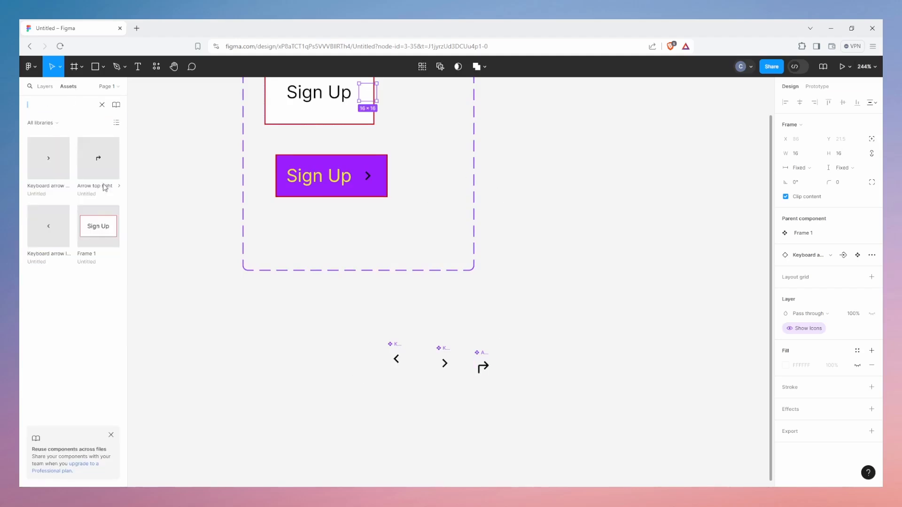
pyautogui.moveTo(98, 225); pyautogui.dragTo(683, 206)
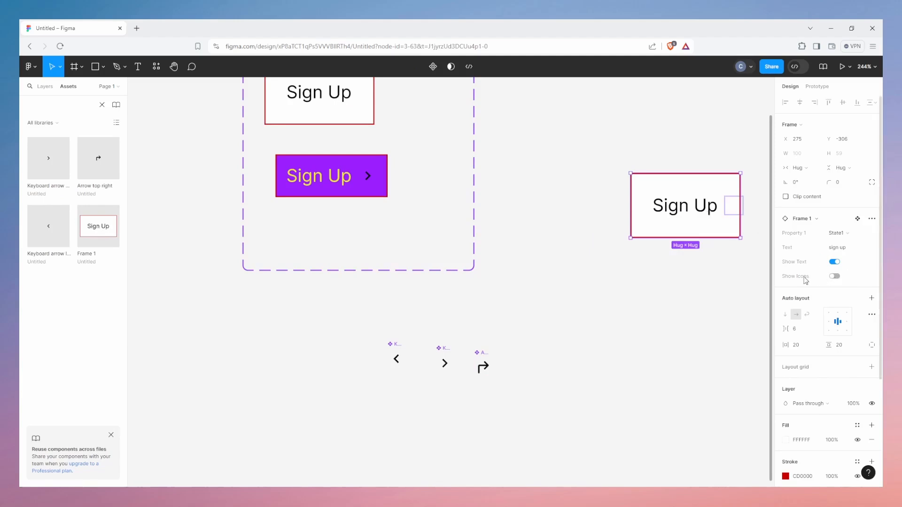
pyautogui.scroll(-2, 794, 215)
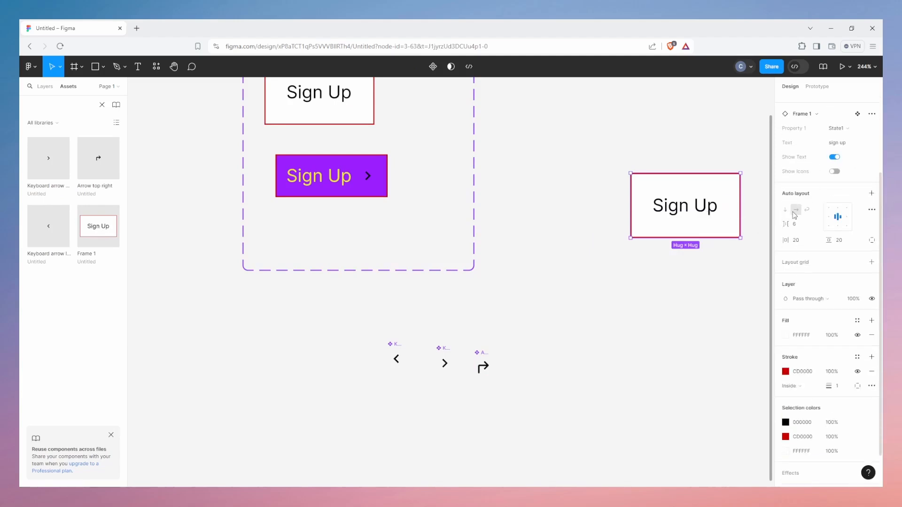
pyautogui.click(835, 172)
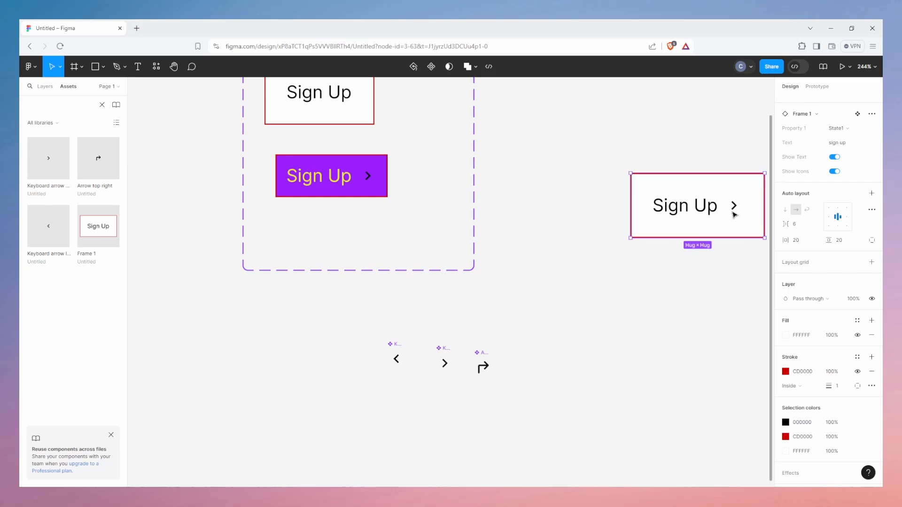
pyautogui.click(834, 172)
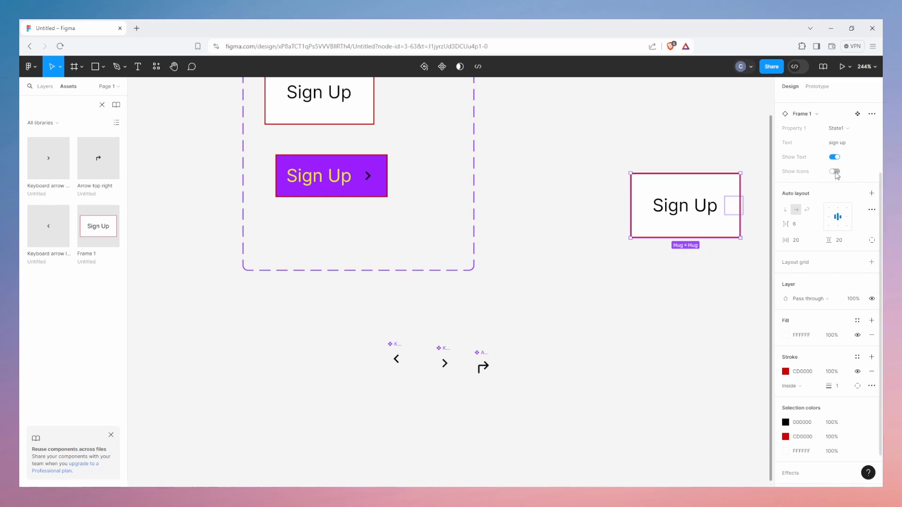
pyautogui.click(834, 172)
# - Delete the test Sign Up button instance placed beside the component set
pyautogui.scroll(-5, 624, 182)
pyautogui.click(604, 237)
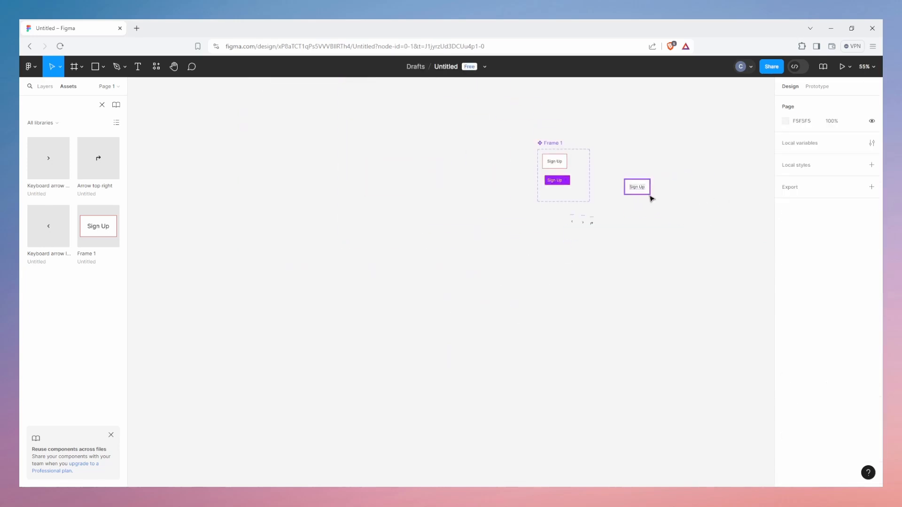
pyautogui.scroll(10, 650, 195)
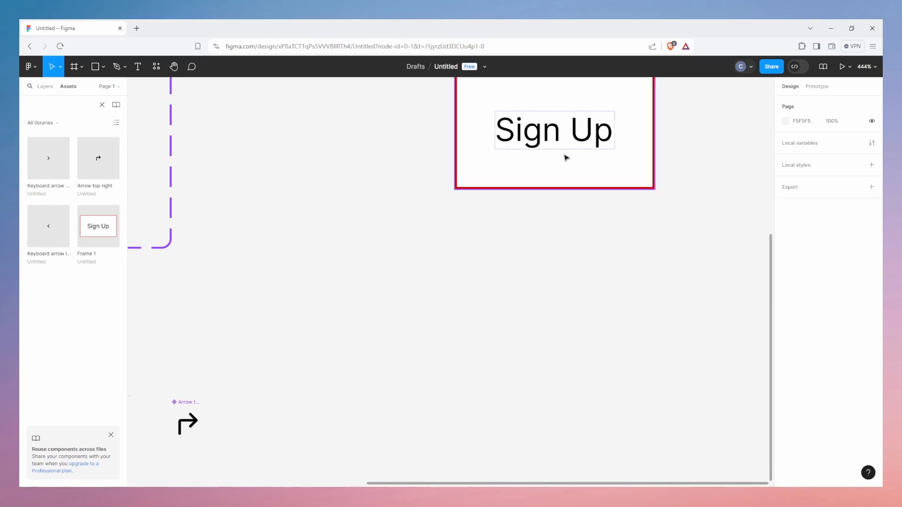
pyautogui.scroll(2, 562, 144)
pyautogui.click(498, 150)
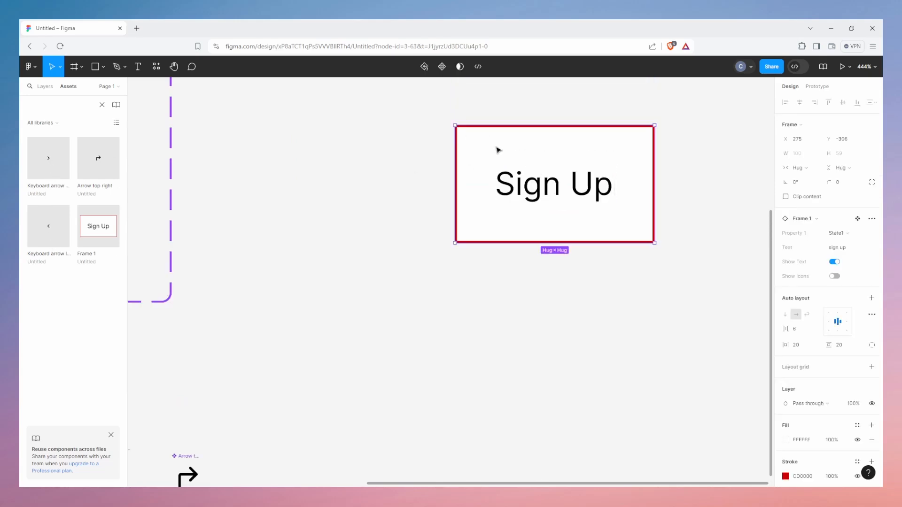
pyautogui.press('Delete')
# - Start creating an instance swap property for the Keyboard arrow right icon in the purple State2 variant
pyautogui.scroll(-4, 432, 188)
pyautogui.moveTo(173, 175); pyautogui.dragTo(322, 191)
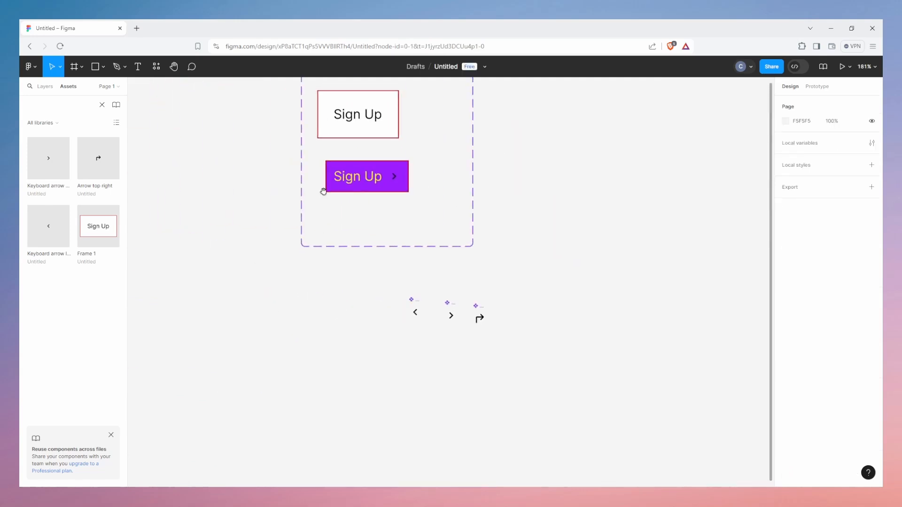
pyautogui.click(388, 116)
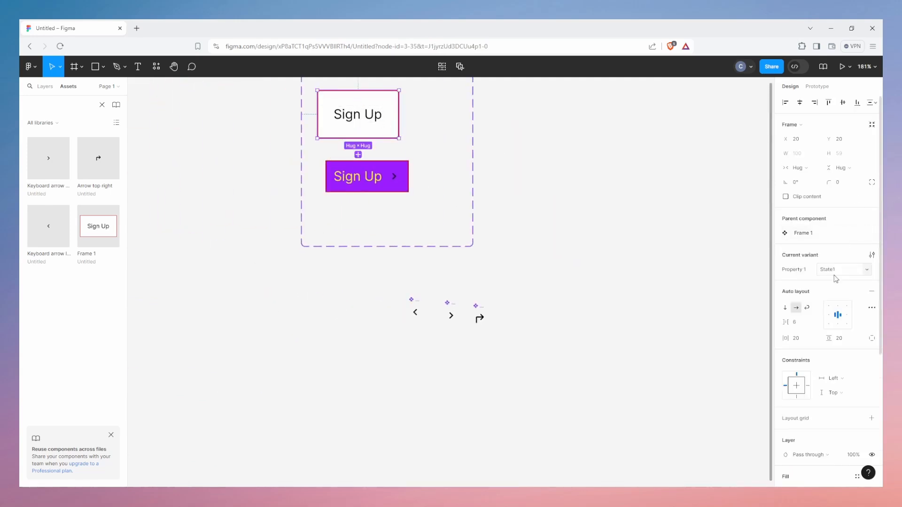
pyautogui.click(396, 180)
pyautogui.click(396, 180)
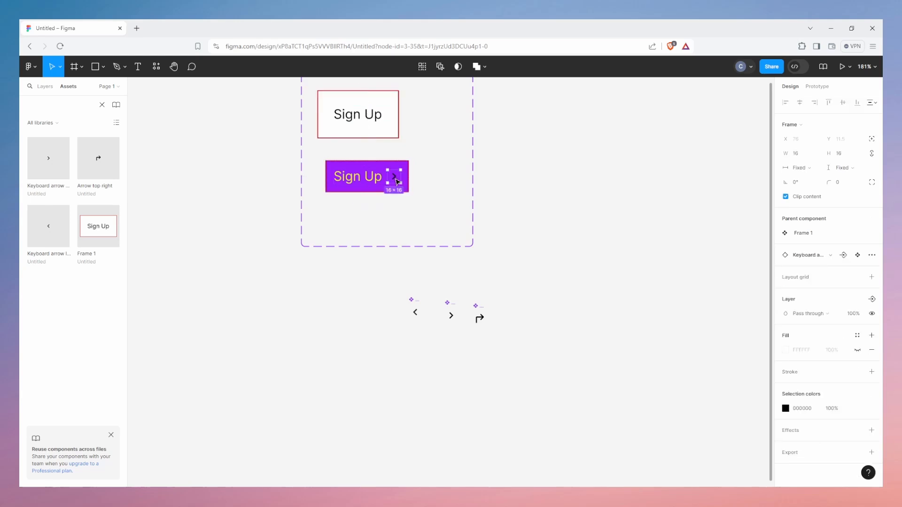
pyautogui.click(831, 255)
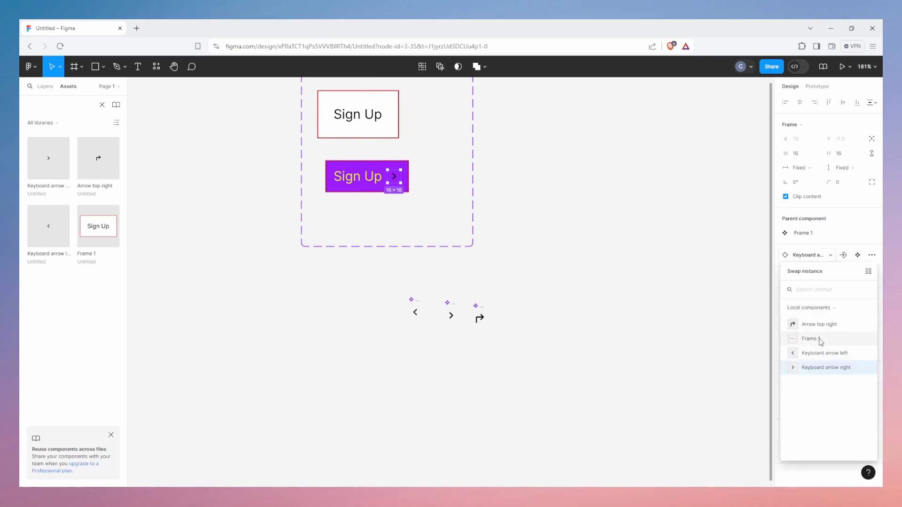
pyautogui.click(836, 258)
pyautogui.click(842, 255)
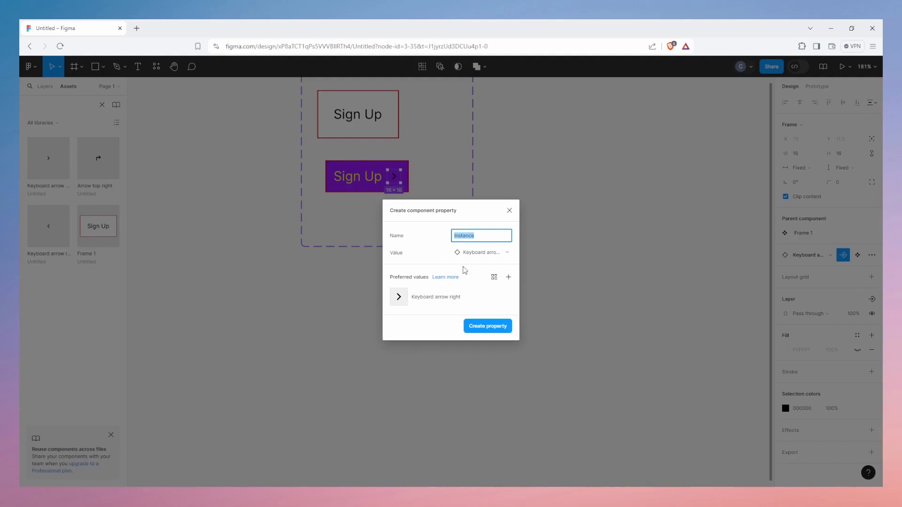
# - Add Arrow top right and Keyboard arrow left to the property's preferred values
pyautogui.click(508, 277)
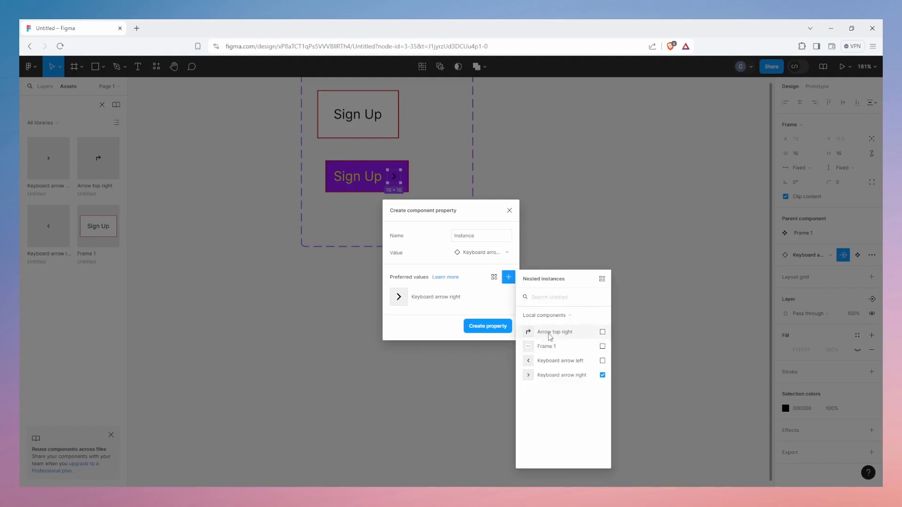
pyautogui.click(549, 333)
pyautogui.click(603, 360)
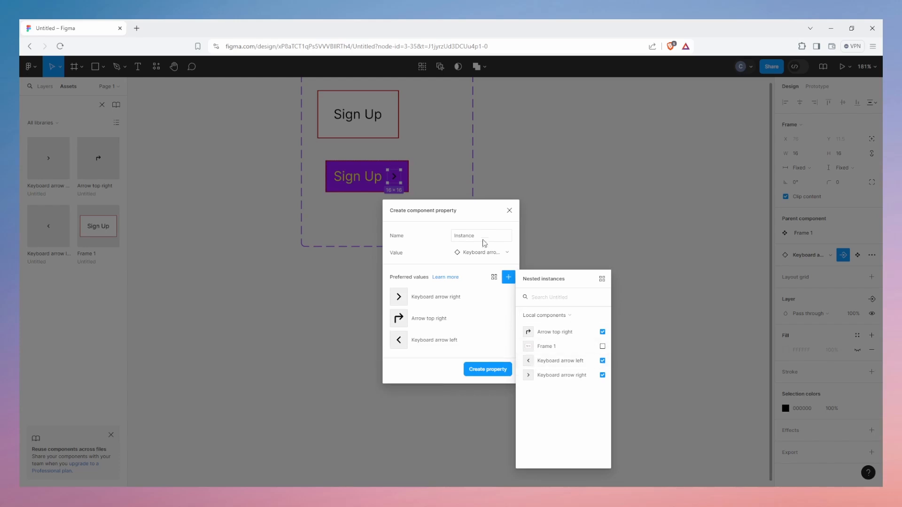
# - Name the instance swap property Change Icons and create it
pyautogui.click(483, 238)
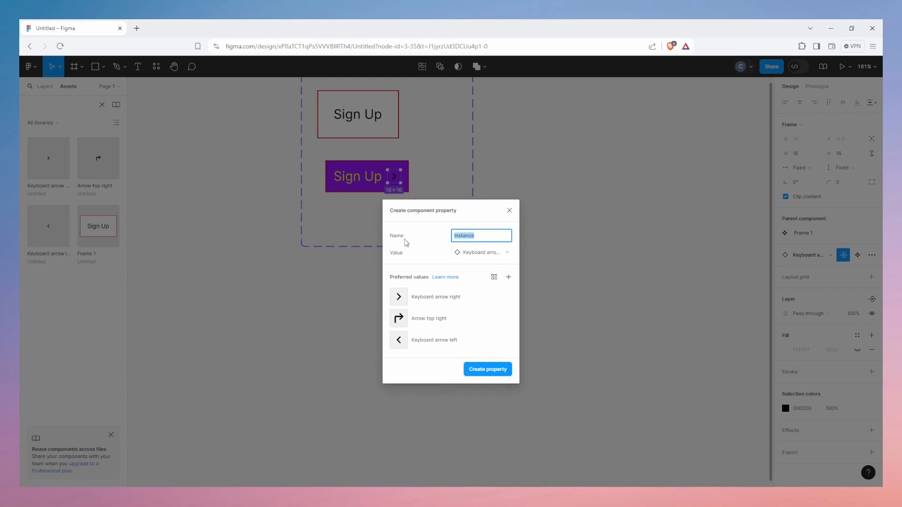
pyautogui.click(483, 255)
pyautogui.click(473, 240)
pyautogui.write('CHan')
pyautogui.write('ge Icons')
pyautogui.press('Return')
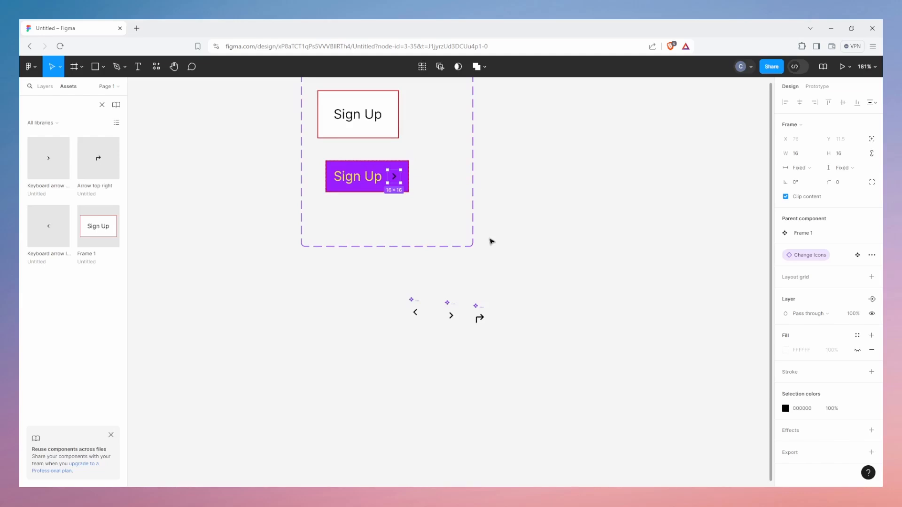
# - Place a Frame 1 instance beside the component set and set its Property 1 variant to State2
pyautogui.moveTo(801, 256)
pyautogui.moveTo(100, 227); pyautogui.dragTo(627, 152)
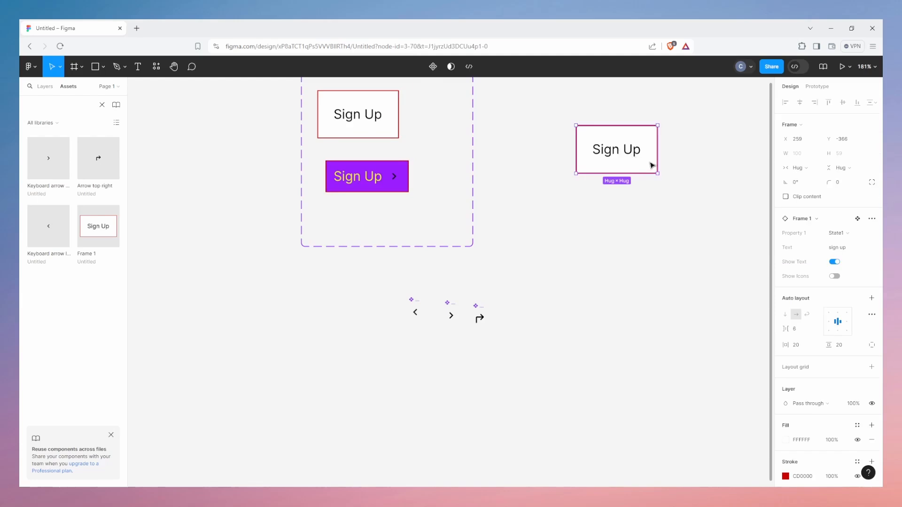
pyautogui.click(849, 234)
pyautogui.click(846, 245)
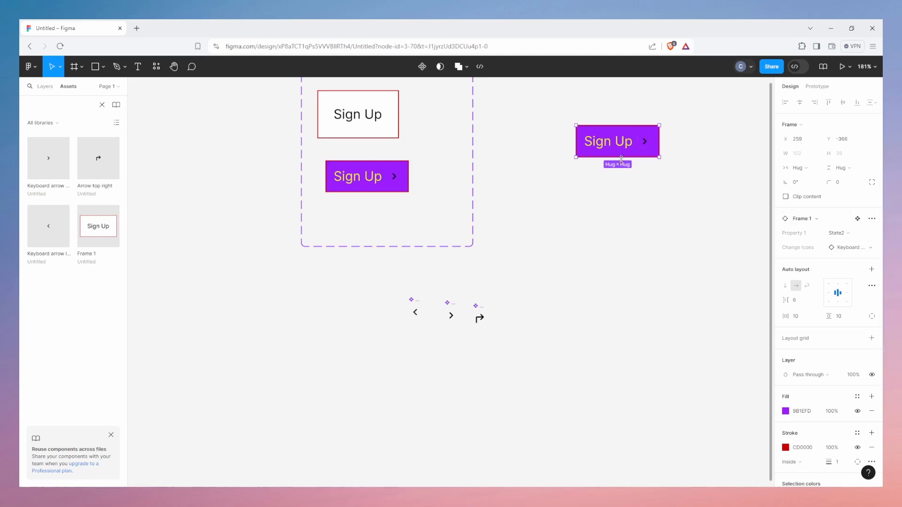
# - Swap the icon of the placed purple instance to Arrow top right through its Change Icons property
pyautogui.click(857, 249)
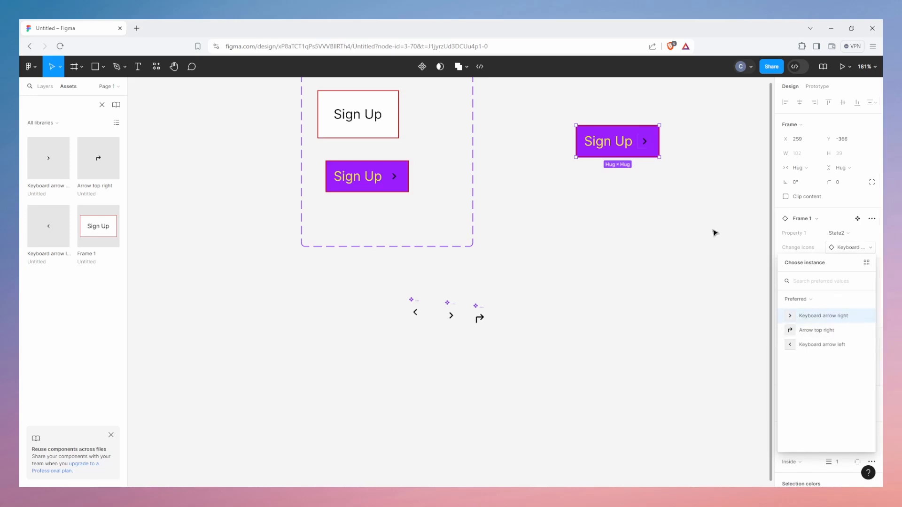
pyautogui.click(809, 333)
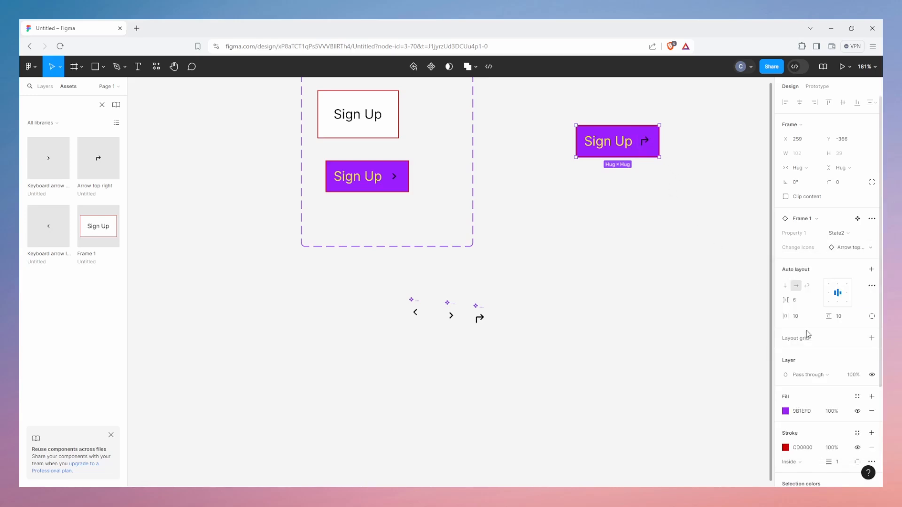
pyautogui.doubleClick(645, 142)
# - Move the purple Sign Up instance closer to the component set, to X 220
pyautogui.scroll(-5, 631, 190)
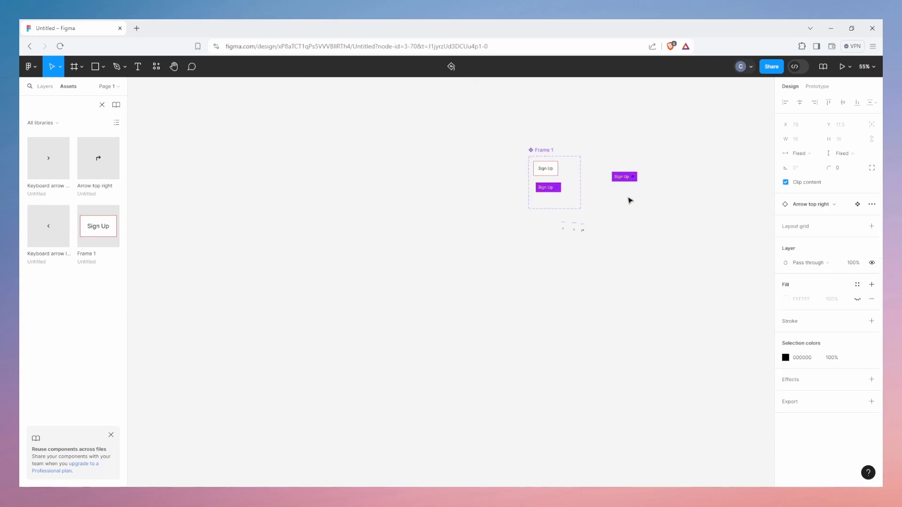
pyautogui.moveTo(630, 199); pyautogui.dragTo(572, 220)
pyautogui.scroll(5, 561, 190)
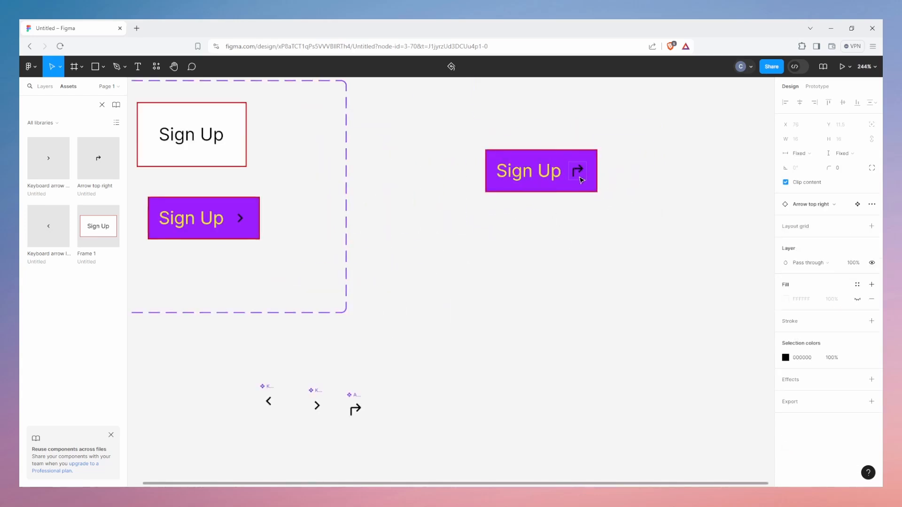
pyautogui.moveTo(582, 180); pyautogui.dragTo(504, 187)
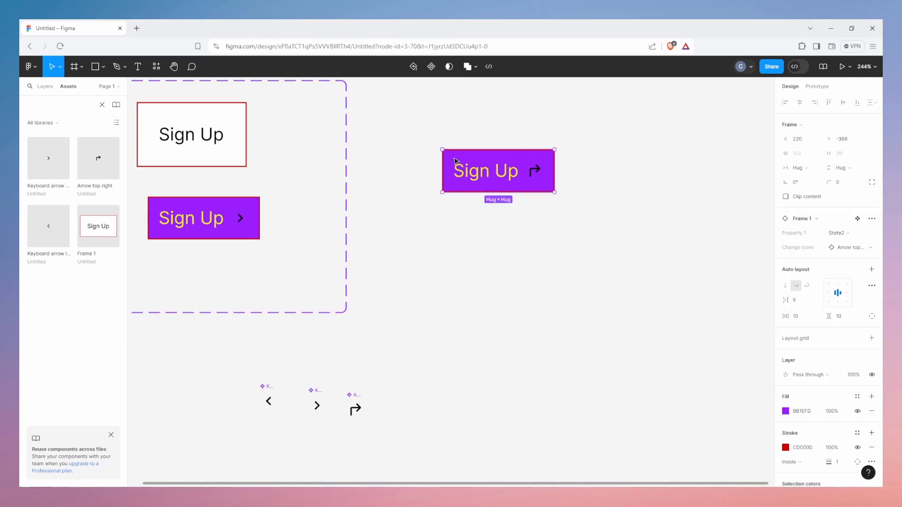
# - Select the three arrow icon components below the component set together
pyautogui.scroll(-5, 446, 228)
pyautogui.scroll(-5, 425, 206)
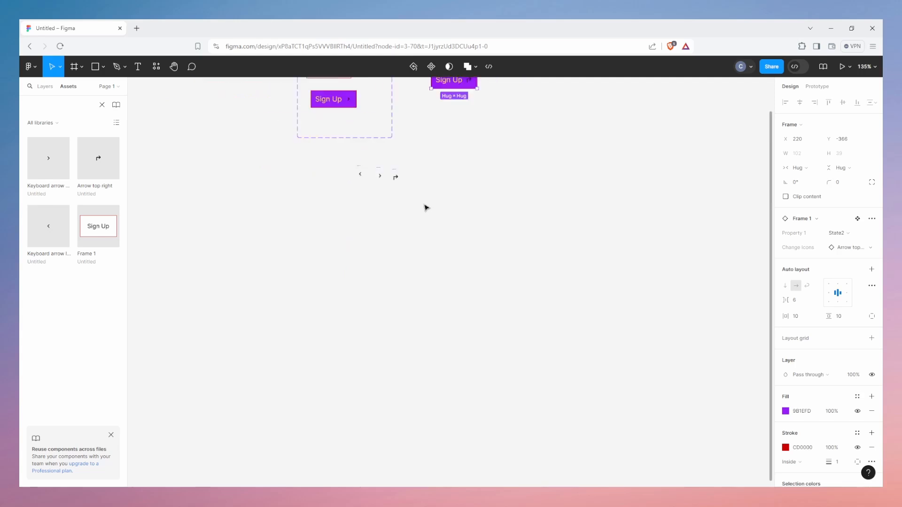
pyautogui.click(428, 164)
pyautogui.moveTo(416, 141); pyautogui.dragTo(435, 204)
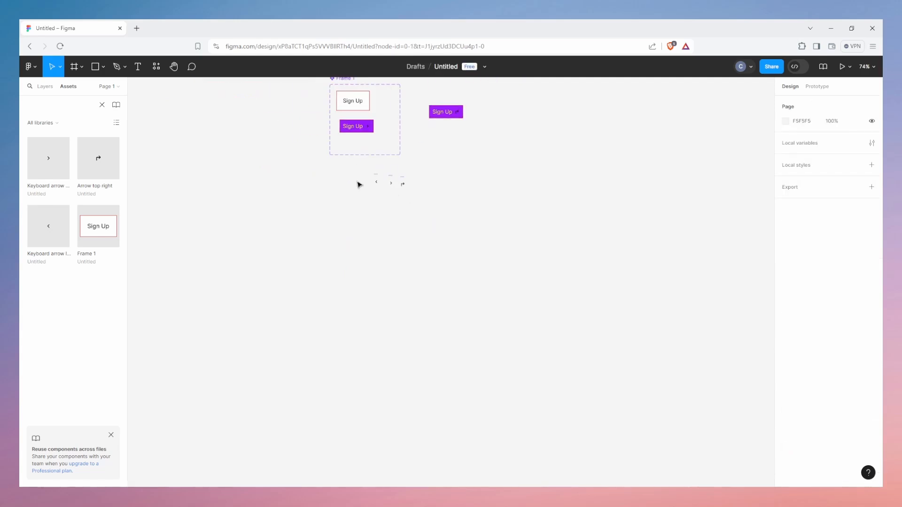
pyautogui.moveTo(356, 170); pyautogui.dragTo(460, 197)
pyautogui.scroll(1, 437, 157)
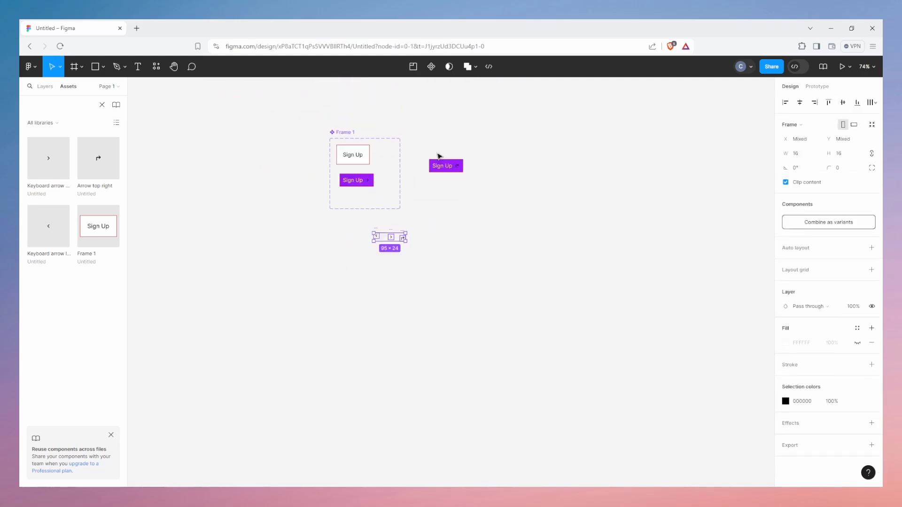